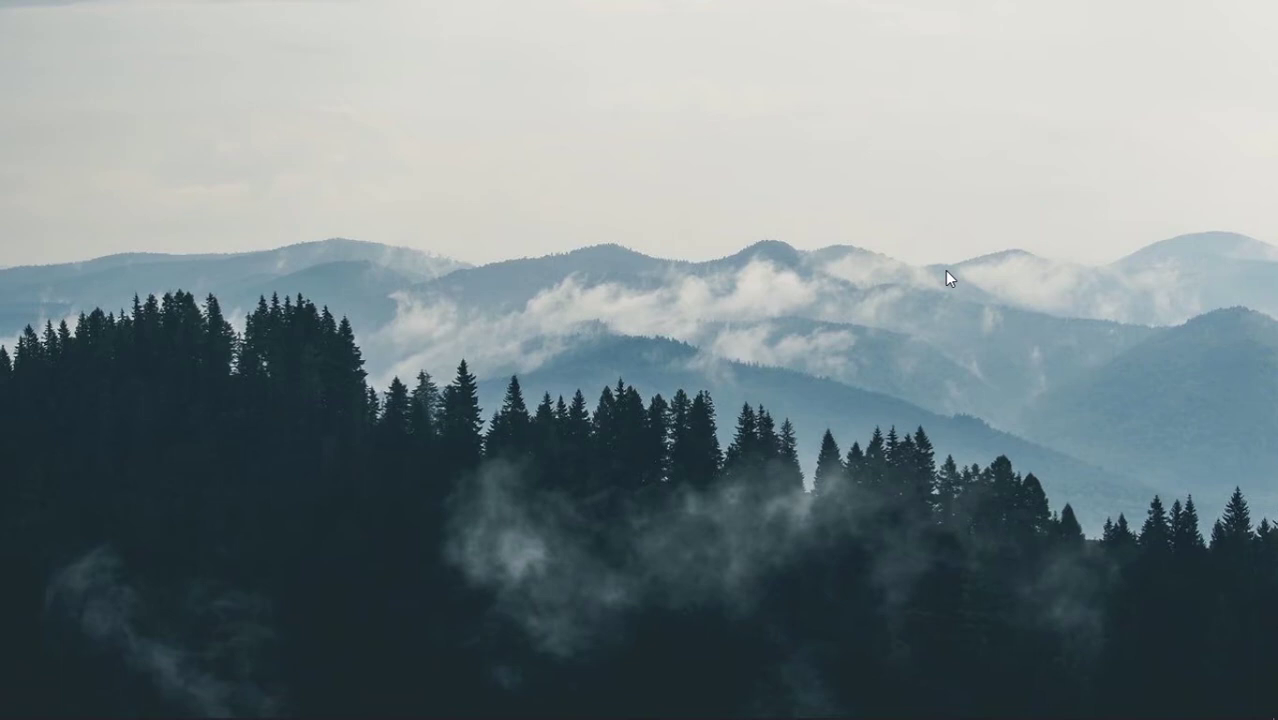
- Switch to Chrome and open the Google Classroom site through a search for "google classroom"
{"action": "key", "text": "alt+Tab"}
{"action": "key", "text": "alt+Tab"}
{"action": "key", "text": "alt+Tab"}
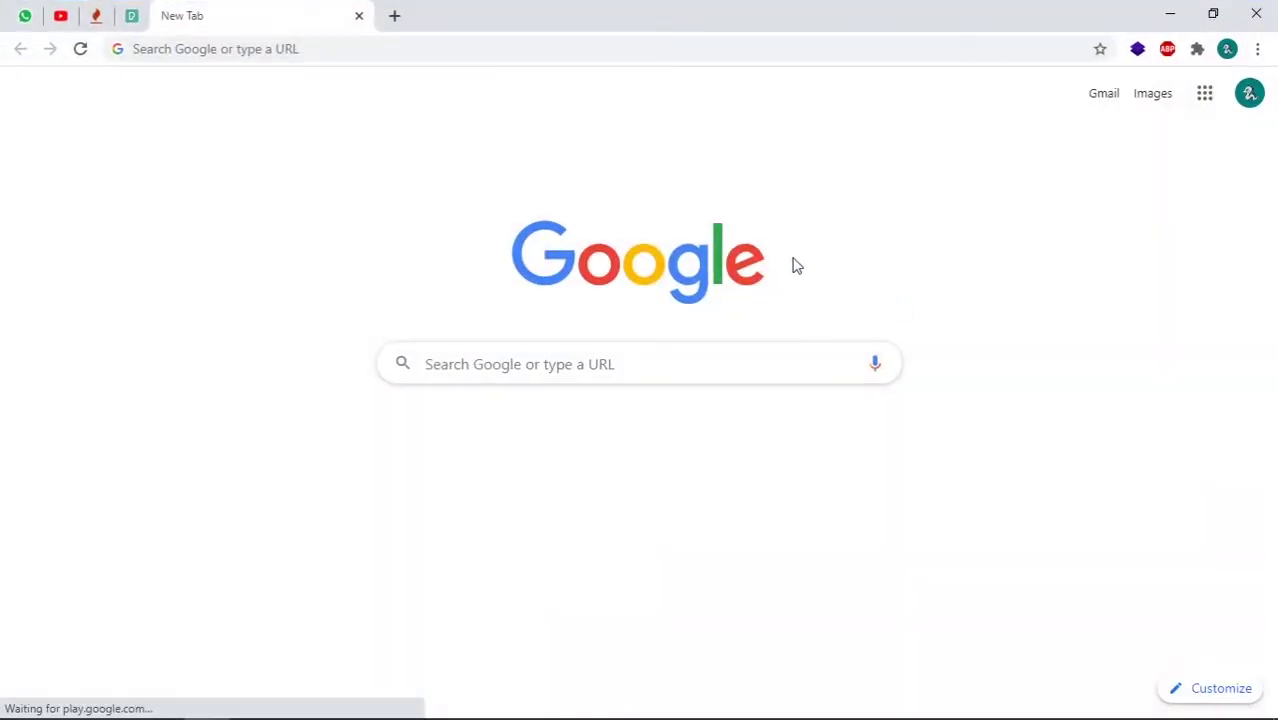
{"action": "left_click", "coordinate": [750, 351]}
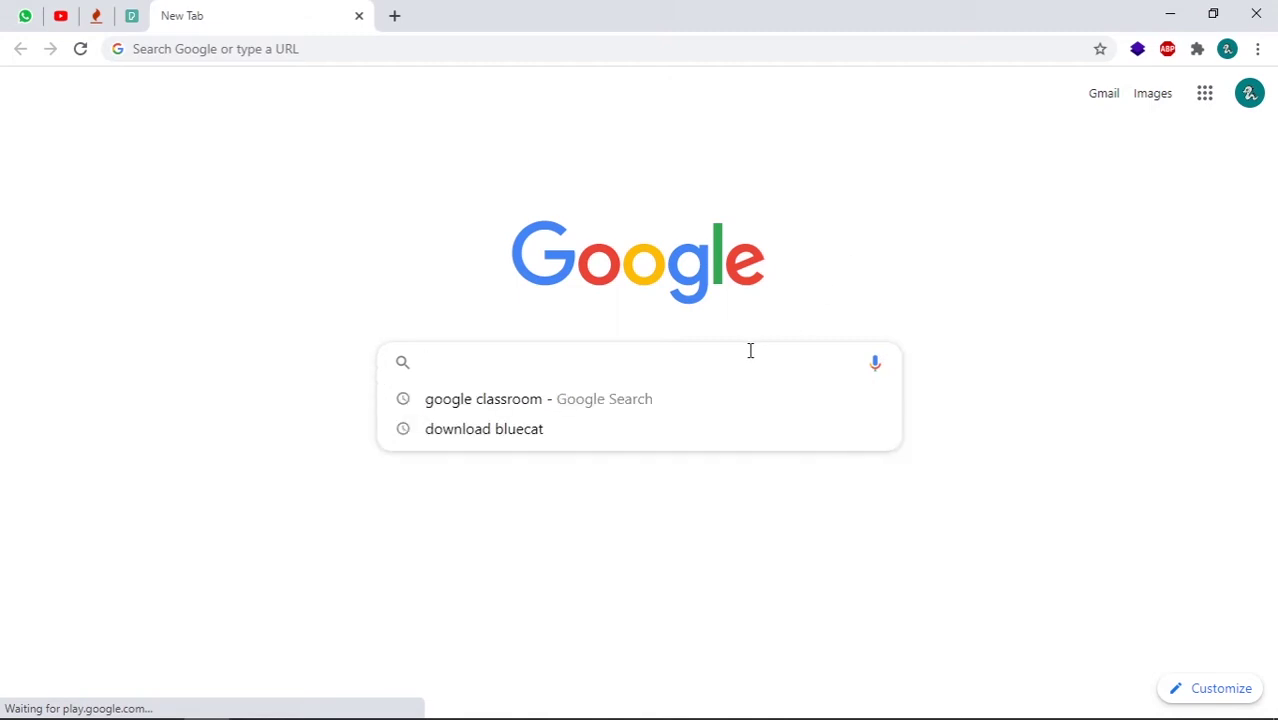
{"action": "left_click", "coordinate": [572, 401]}
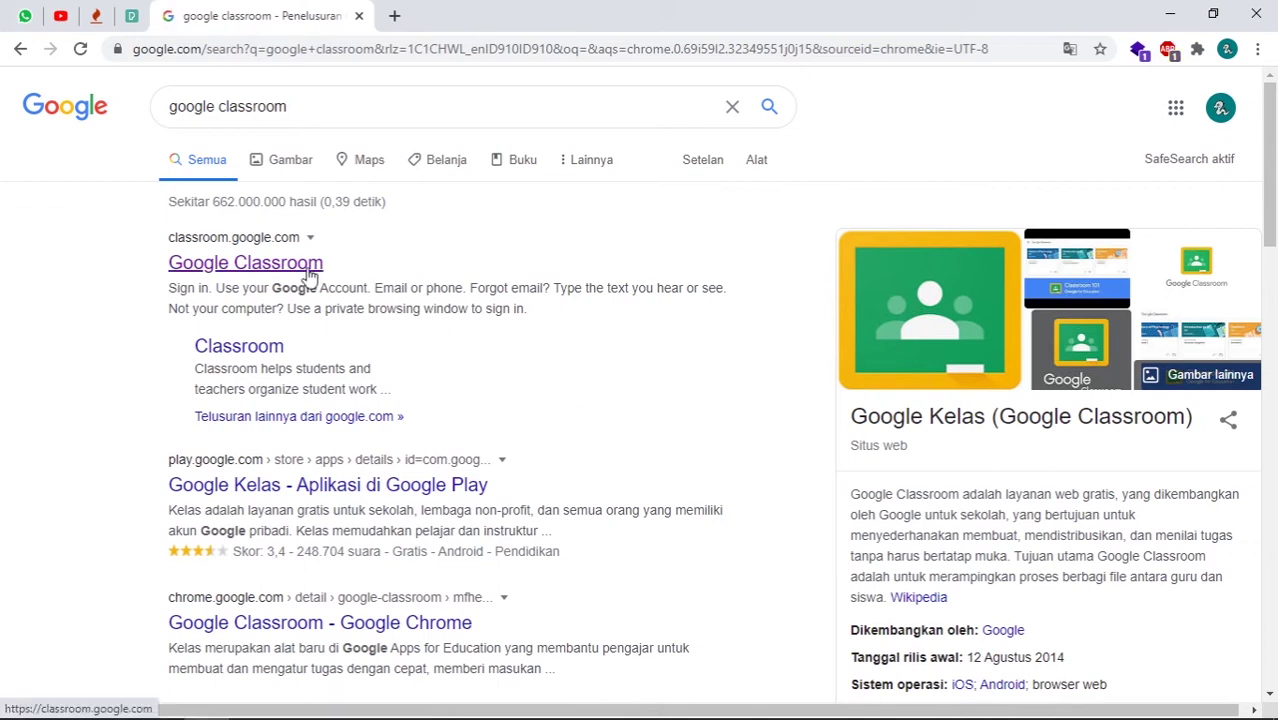
{"action": "left_click", "coordinate": [307, 270]}
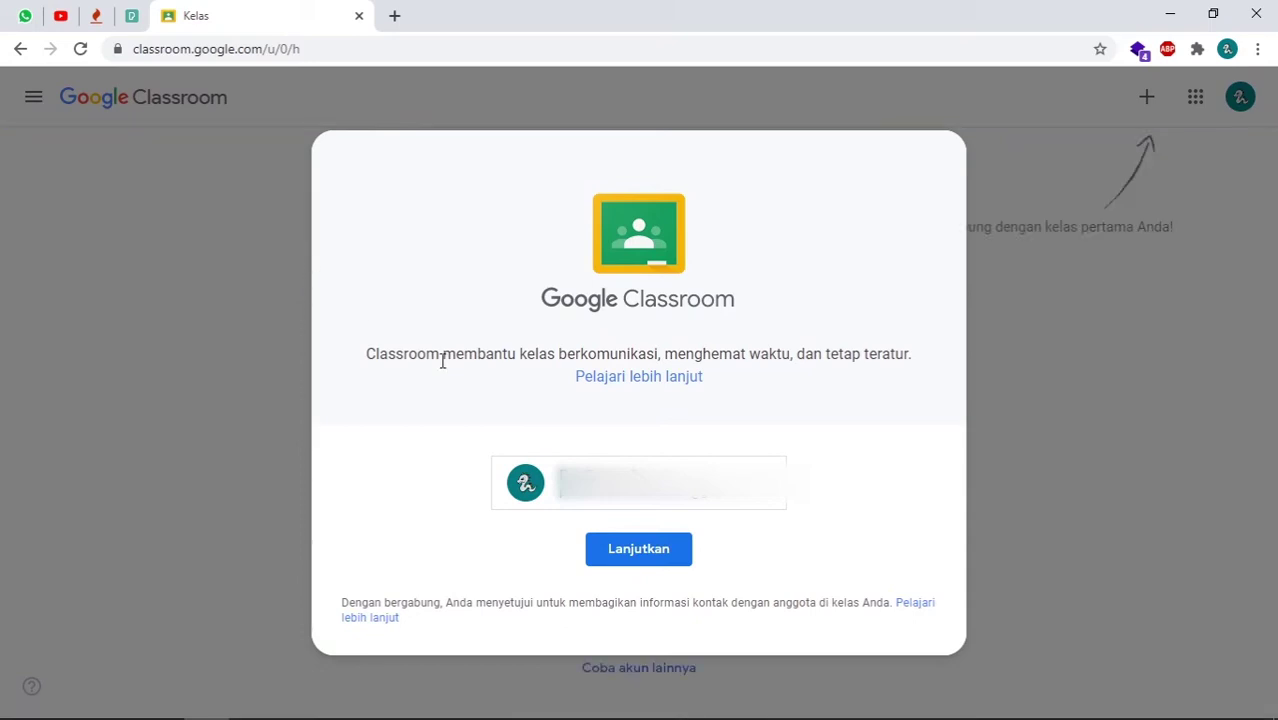
- Continue with the teacher's Google account and open the INFORMATIKA class, dismissing the announcement tip
{"action": "left_click", "coordinate": [741, 480]}
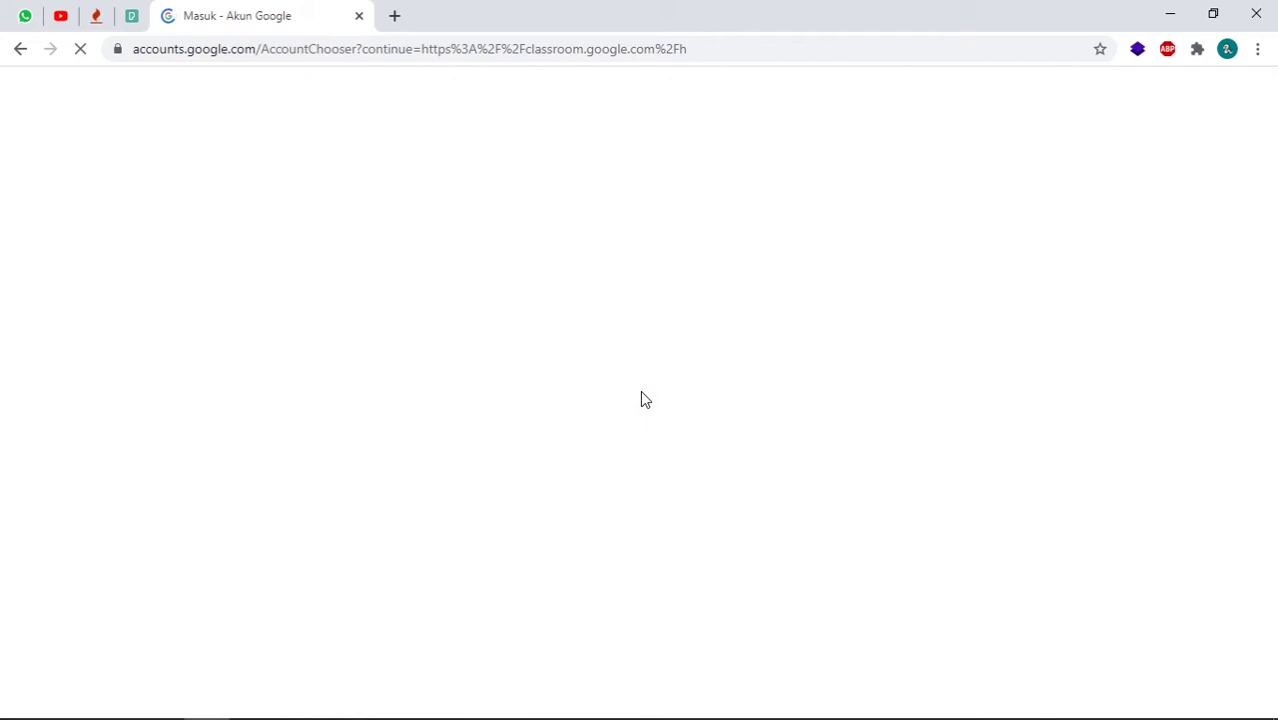
{"action": "left_click", "coordinate": [642, 394]}
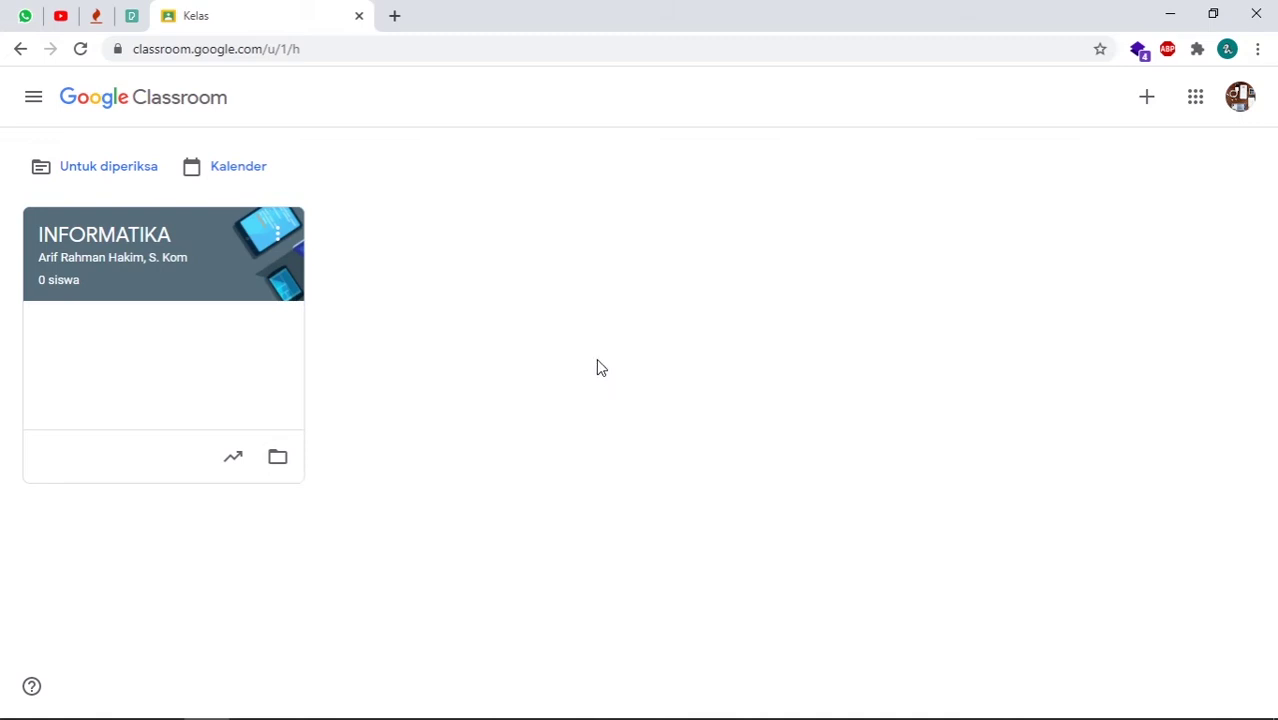
{"action": "left_click", "coordinate": [199, 288]}
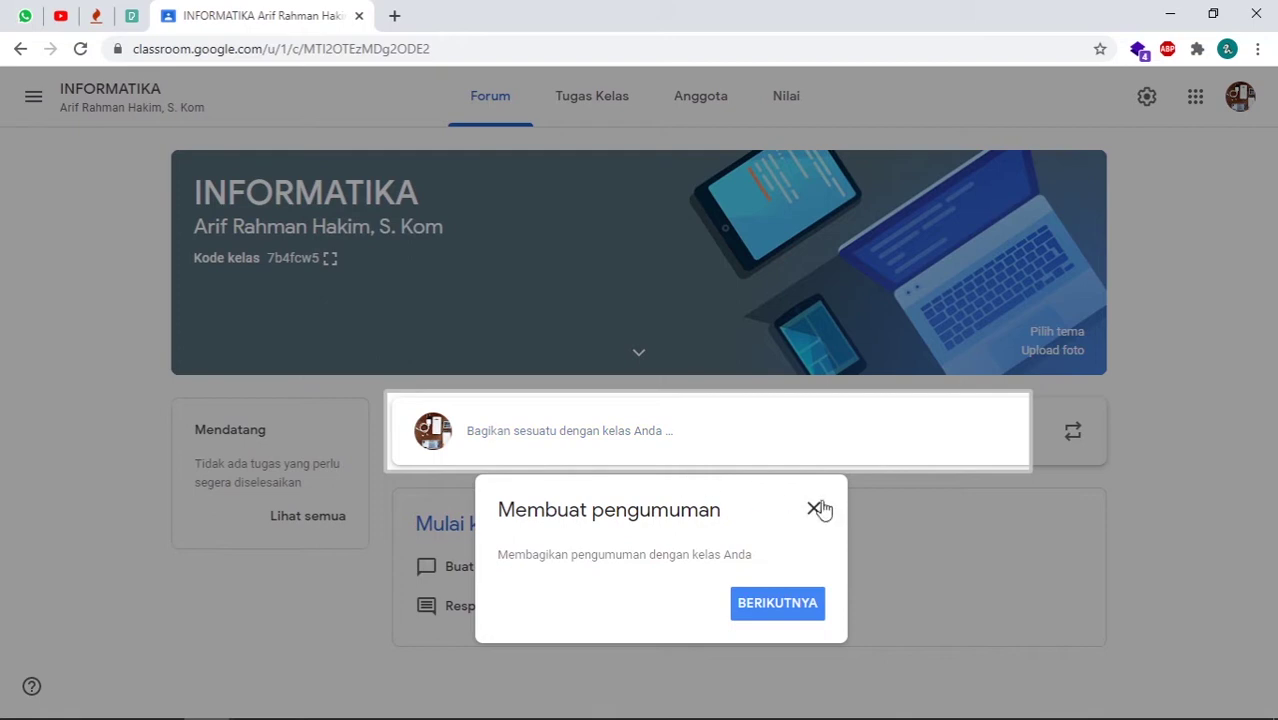
{"action": "left_click", "coordinate": [813, 508]}
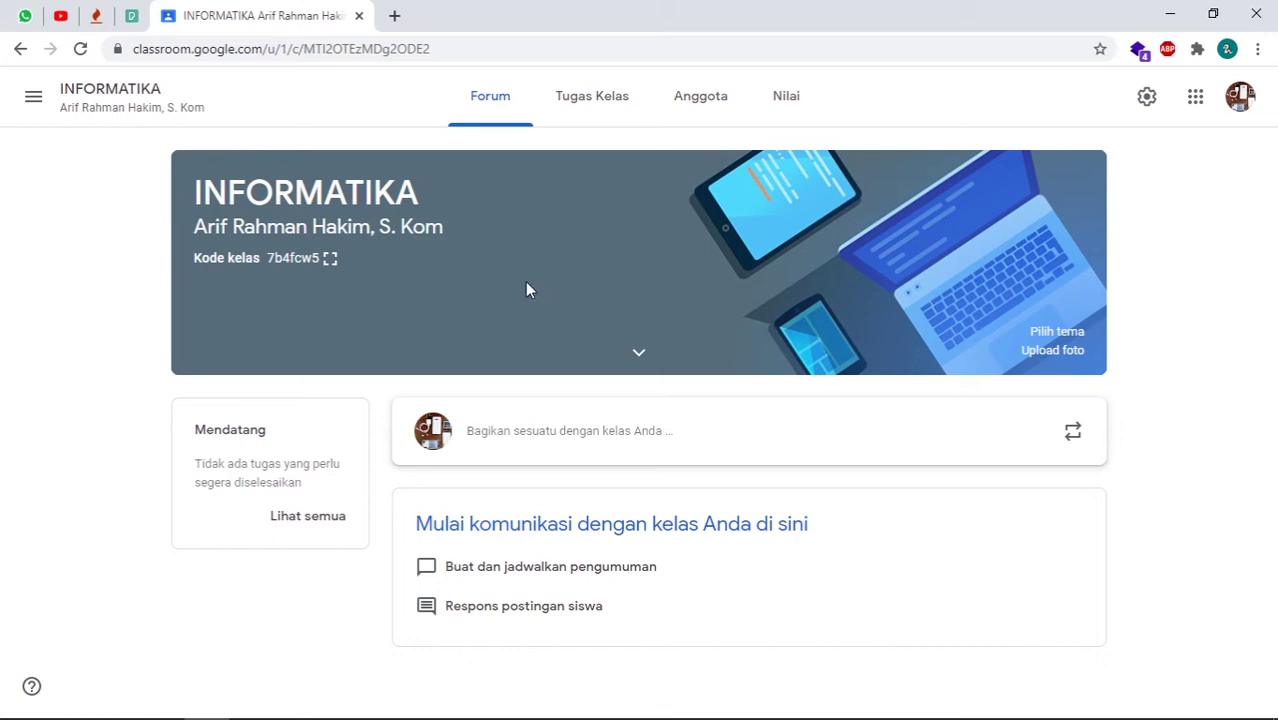
- Add a topic named "Absensi" to the classwork (Tugas Kelas) of the INFORMATIKA class
{"action": "left_click", "coordinate": [574, 110]}
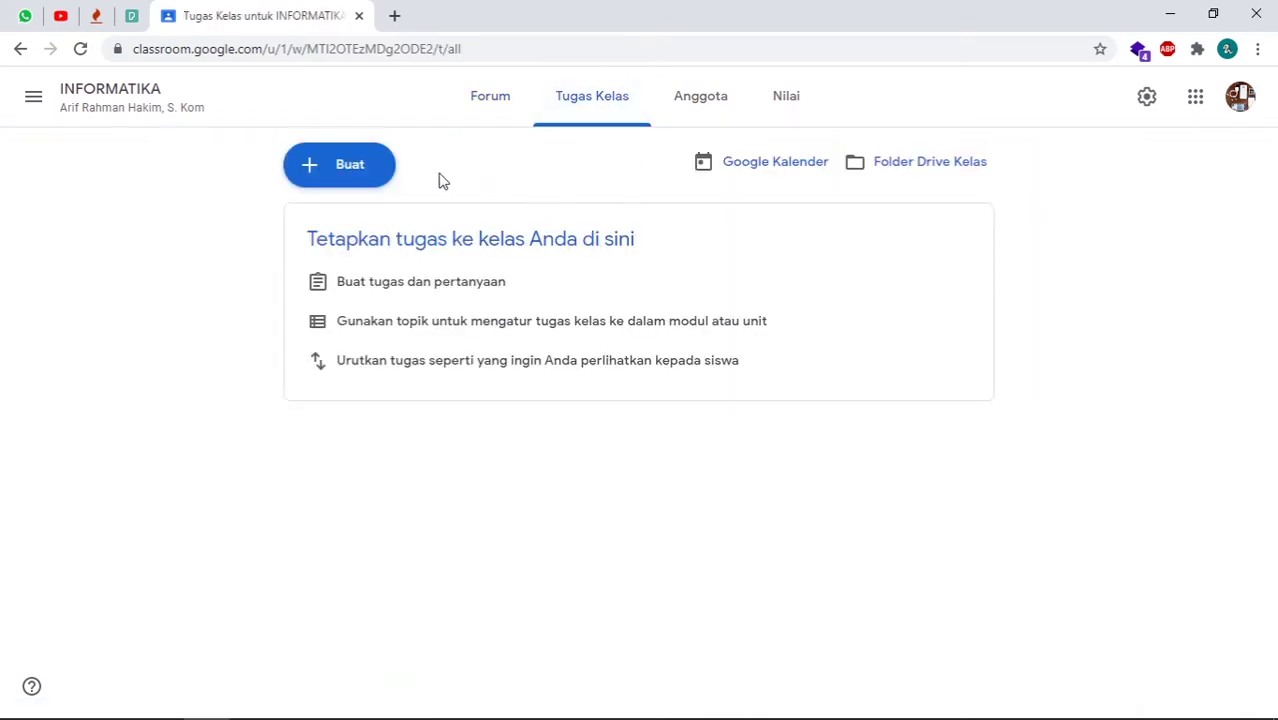
{"action": "left_click", "coordinate": [360, 170]}
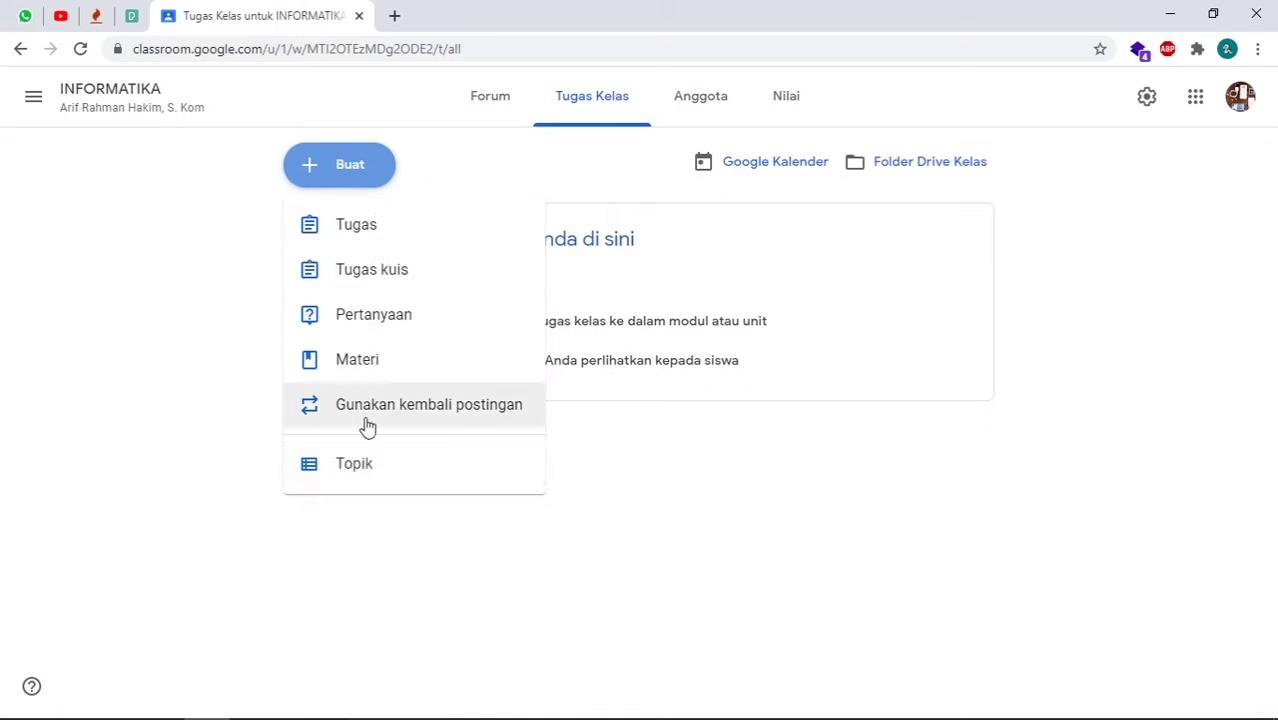
{"action": "left_click", "coordinate": [389, 466]}
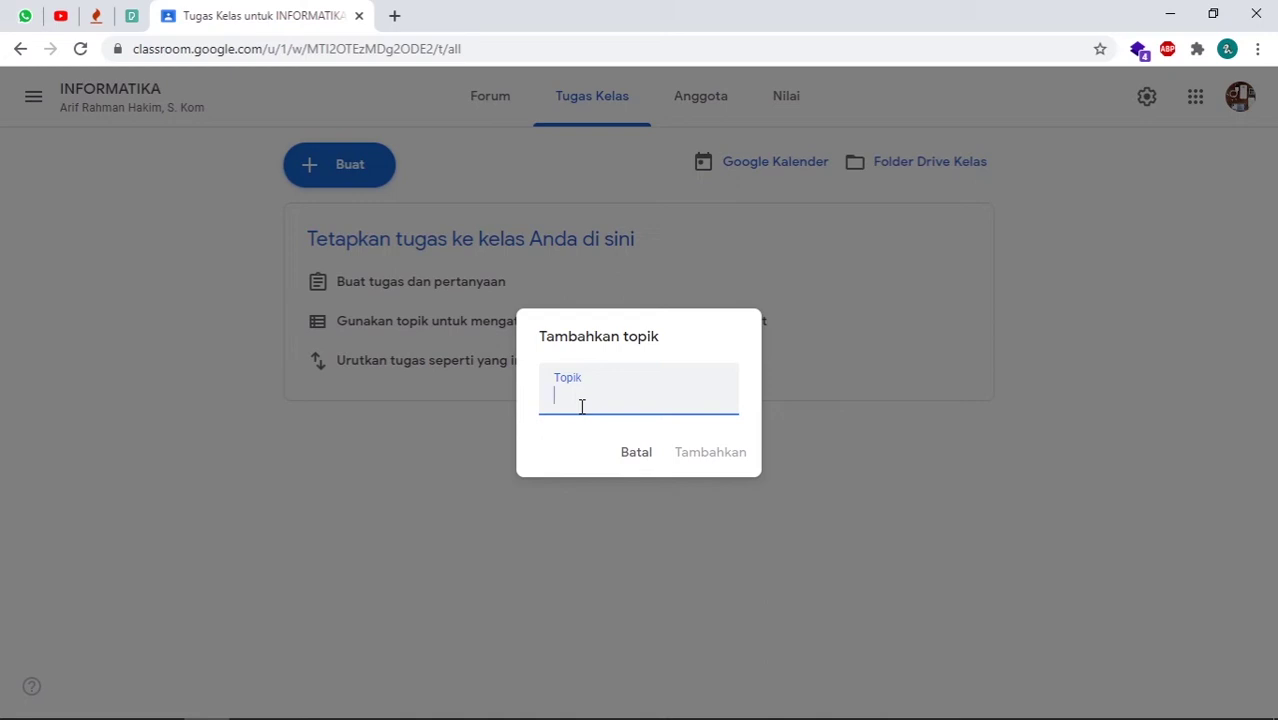
{"action": "type", "text": "Absensi"}
{"action": "left_click", "coordinate": [705, 452]}
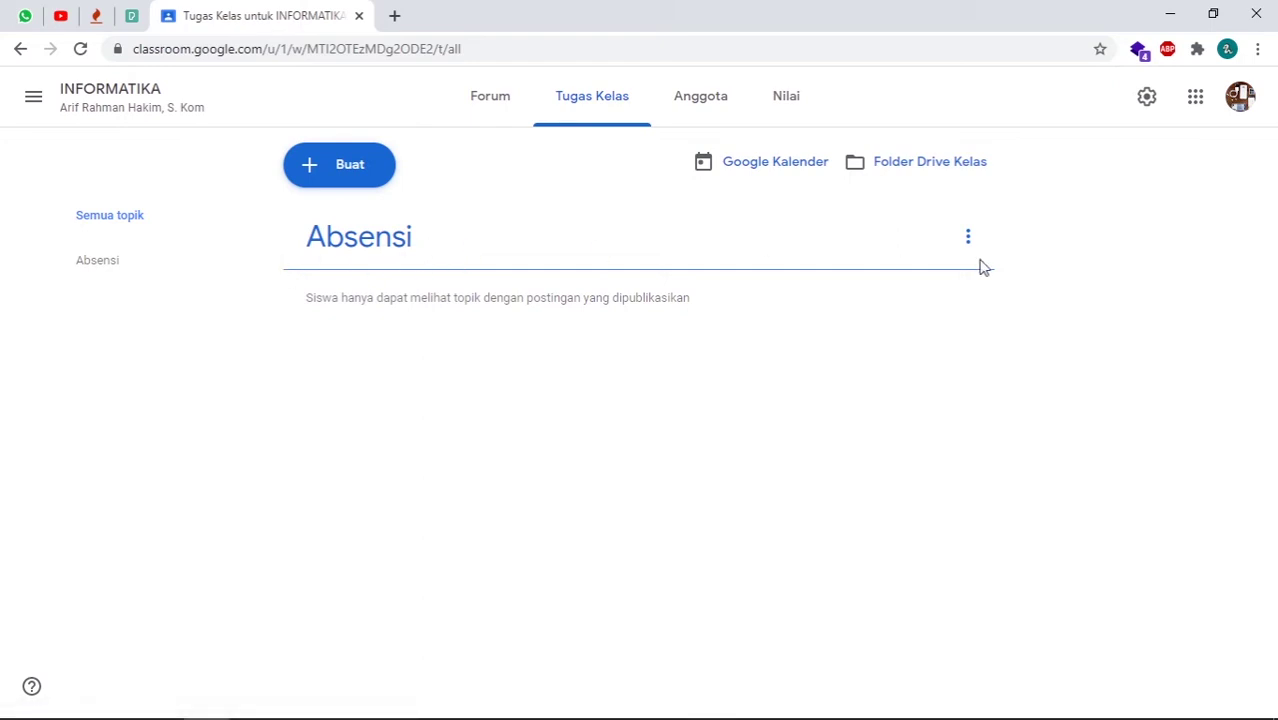
- Copy the link to the Absensi topic
{"action": "left_click", "coordinate": [970, 238]}
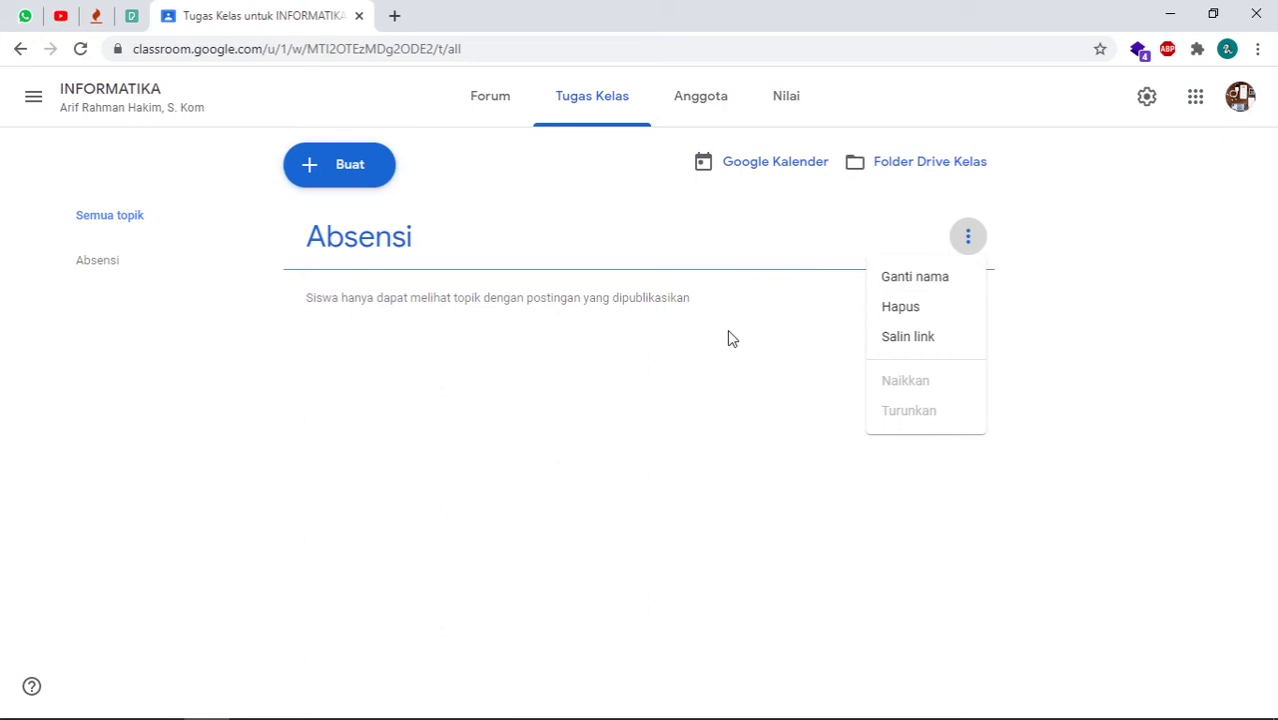
{"action": "left_click", "coordinate": [908, 338]}
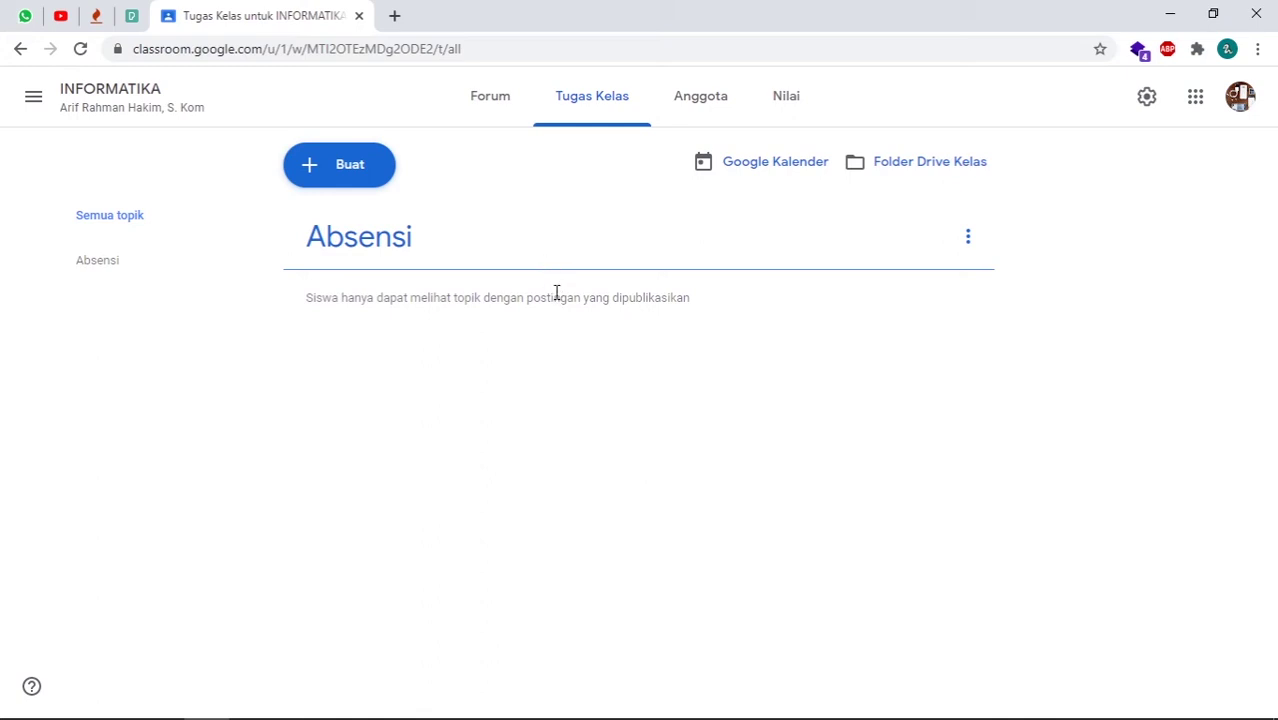
- Add a second classwork topic named "Sistem Operasi" and dismiss the tip about reordering classwork
{"action": "left_click", "coordinate": [365, 183]}
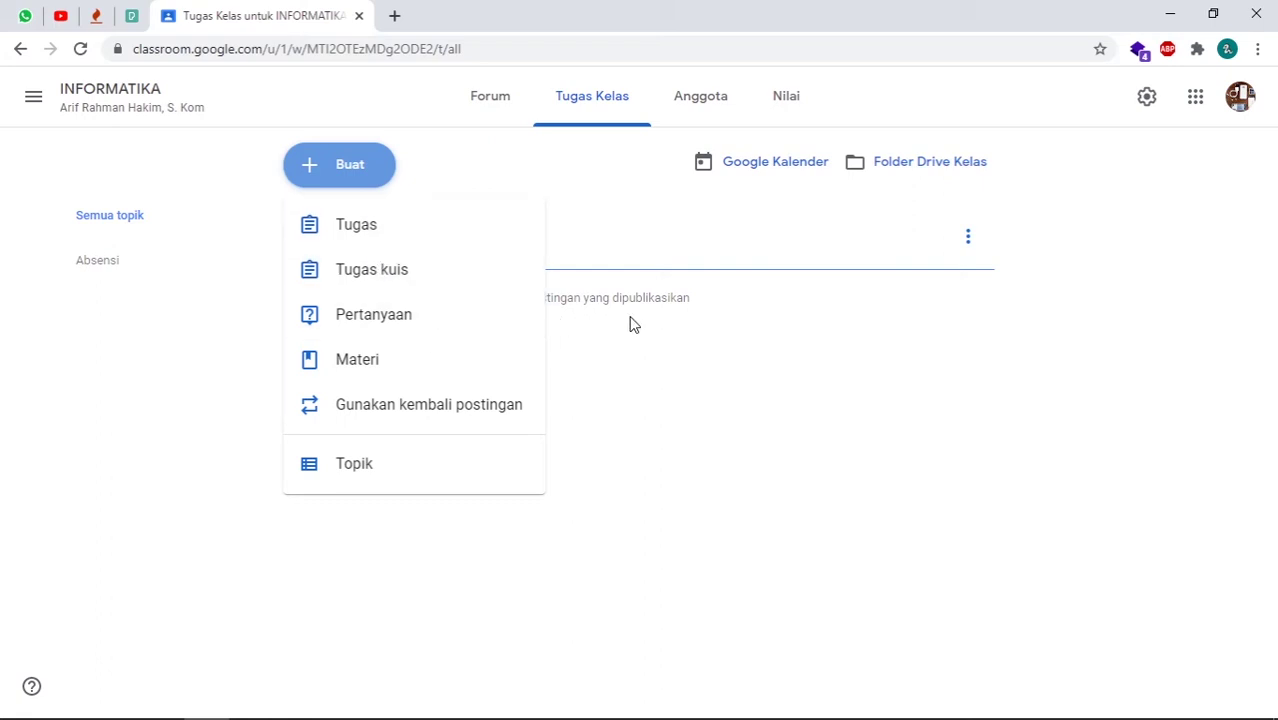
{"action": "left_click", "coordinate": [697, 418]}
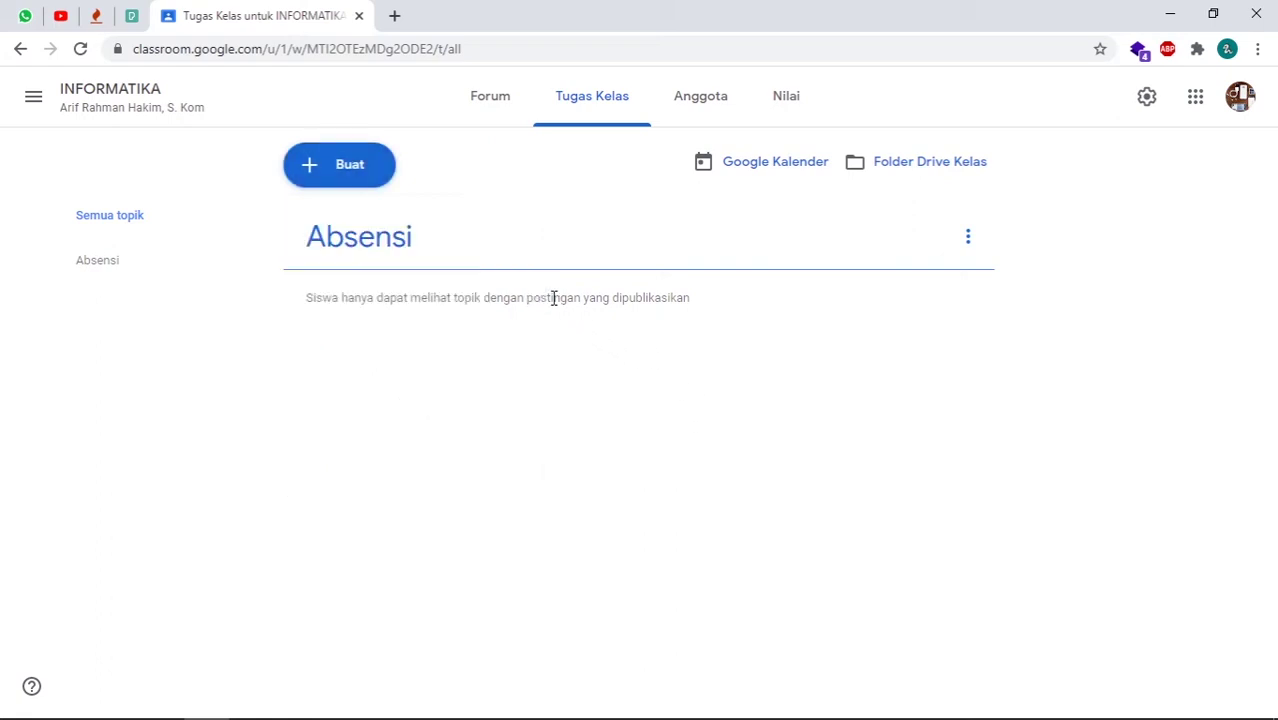
{"action": "left_click", "coordinate": [351, 180]}
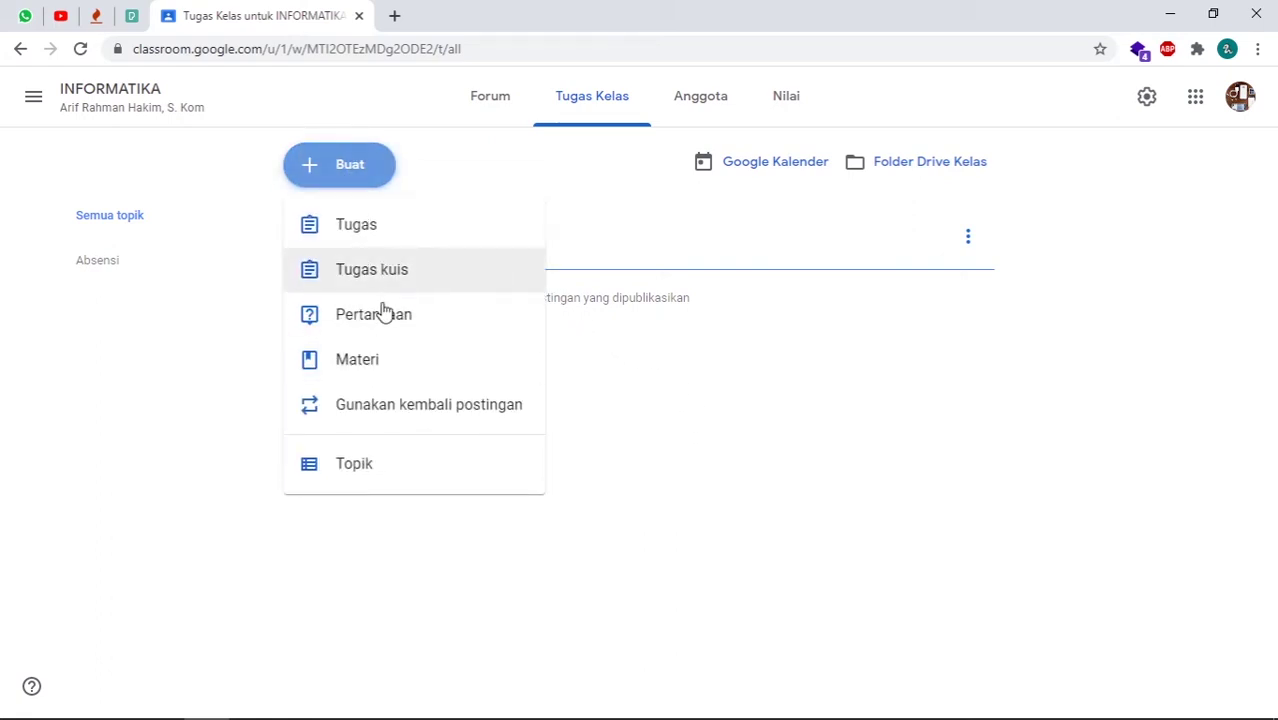
{"action": "left_click", "coordinate": [396, 463]}
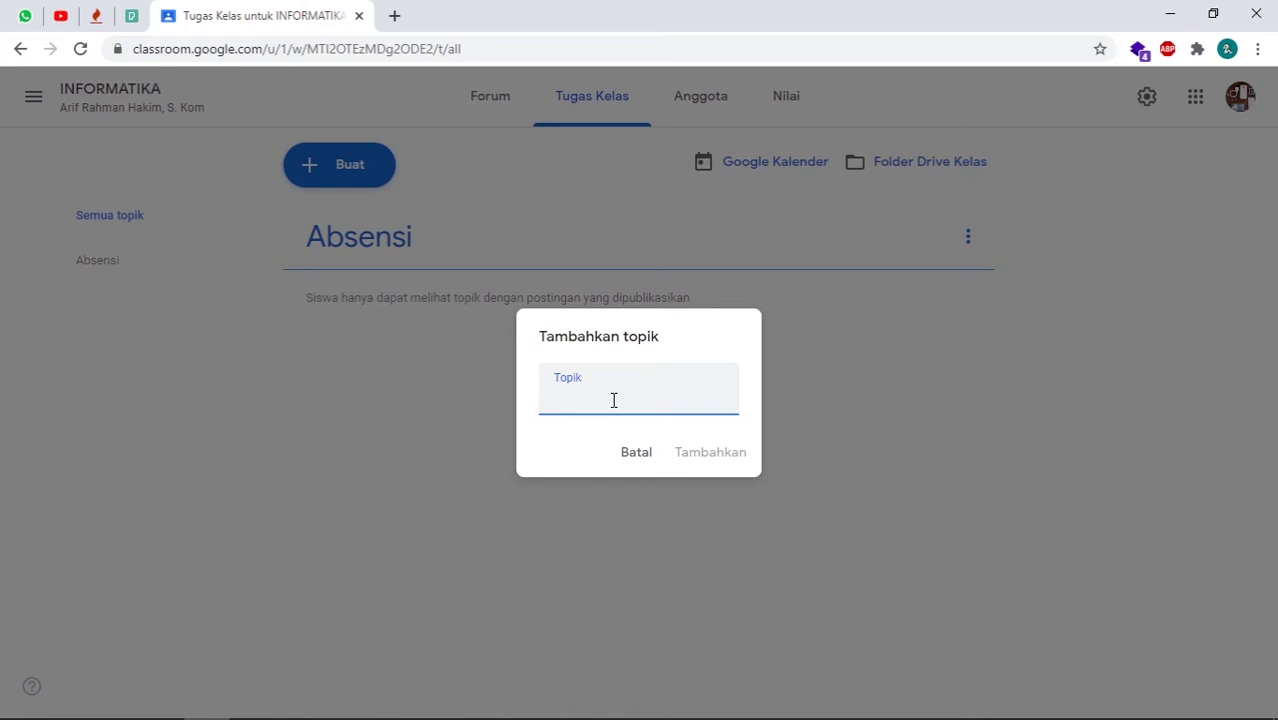
{"action": "type", "text": "Sistem Operasi"}
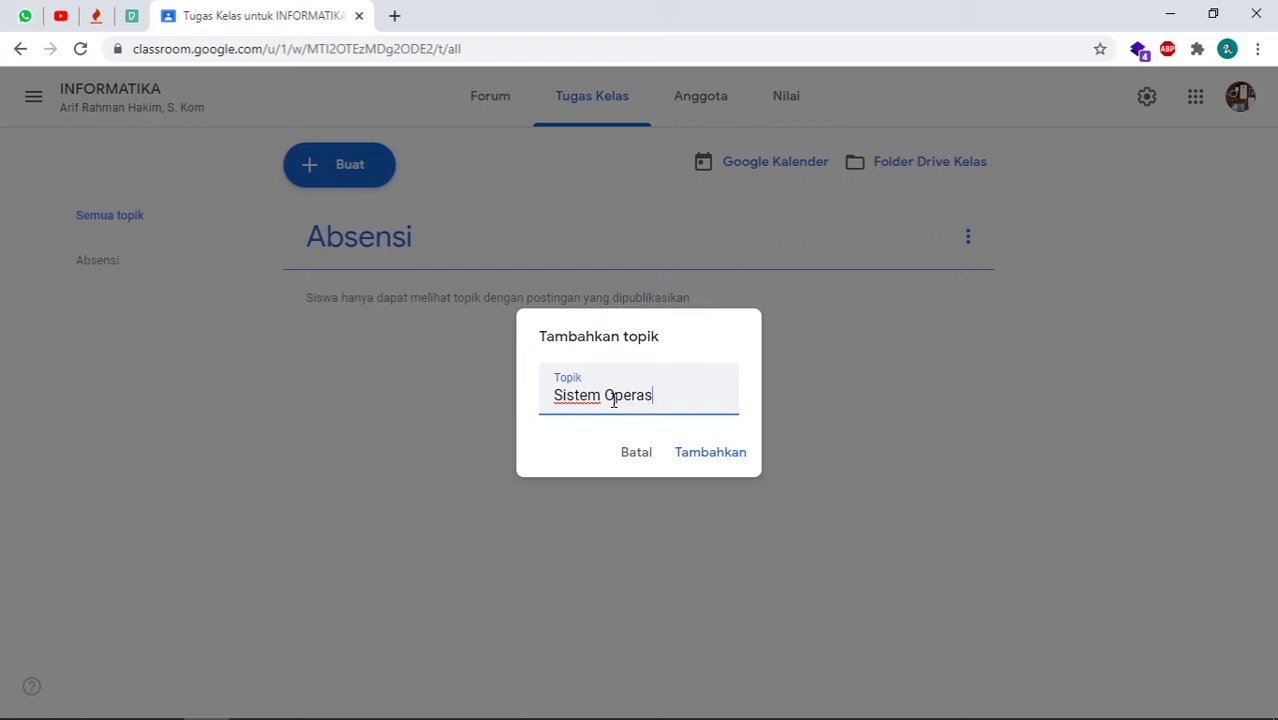
{"action": "left_click", "coordinate": [730, 456]}
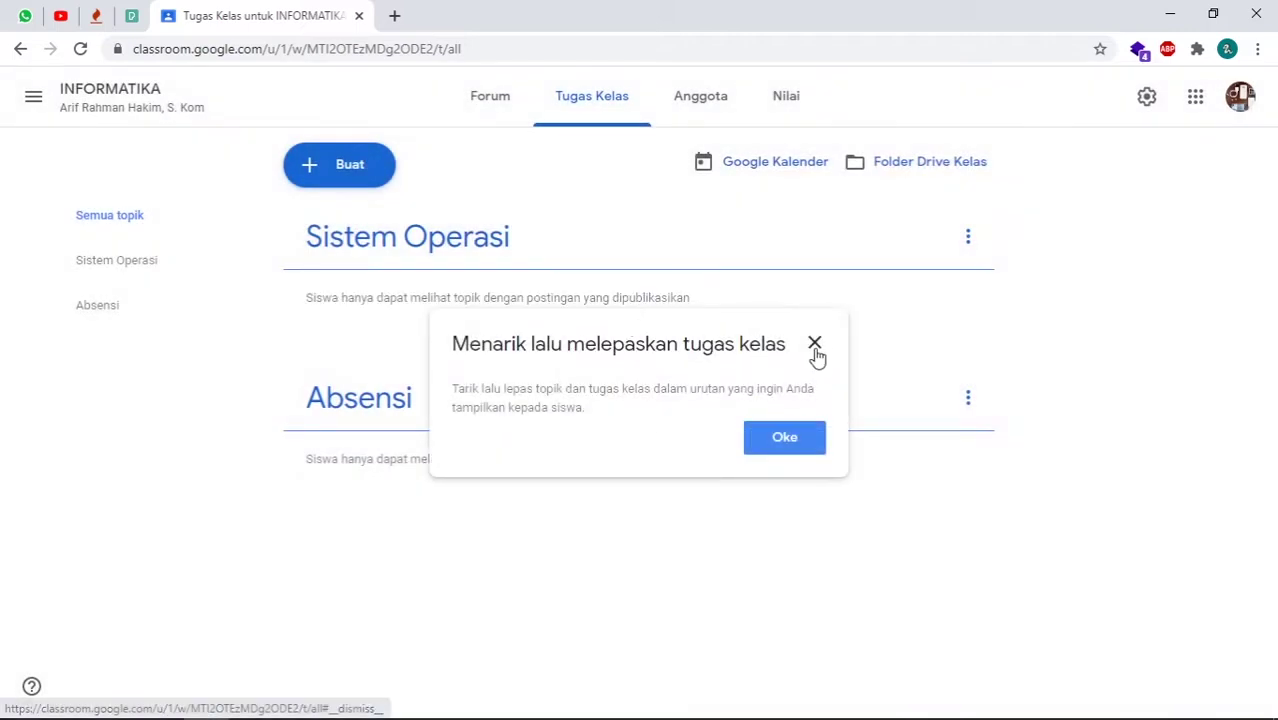
{"action": "left_click", "coordinate": [813, 342]}
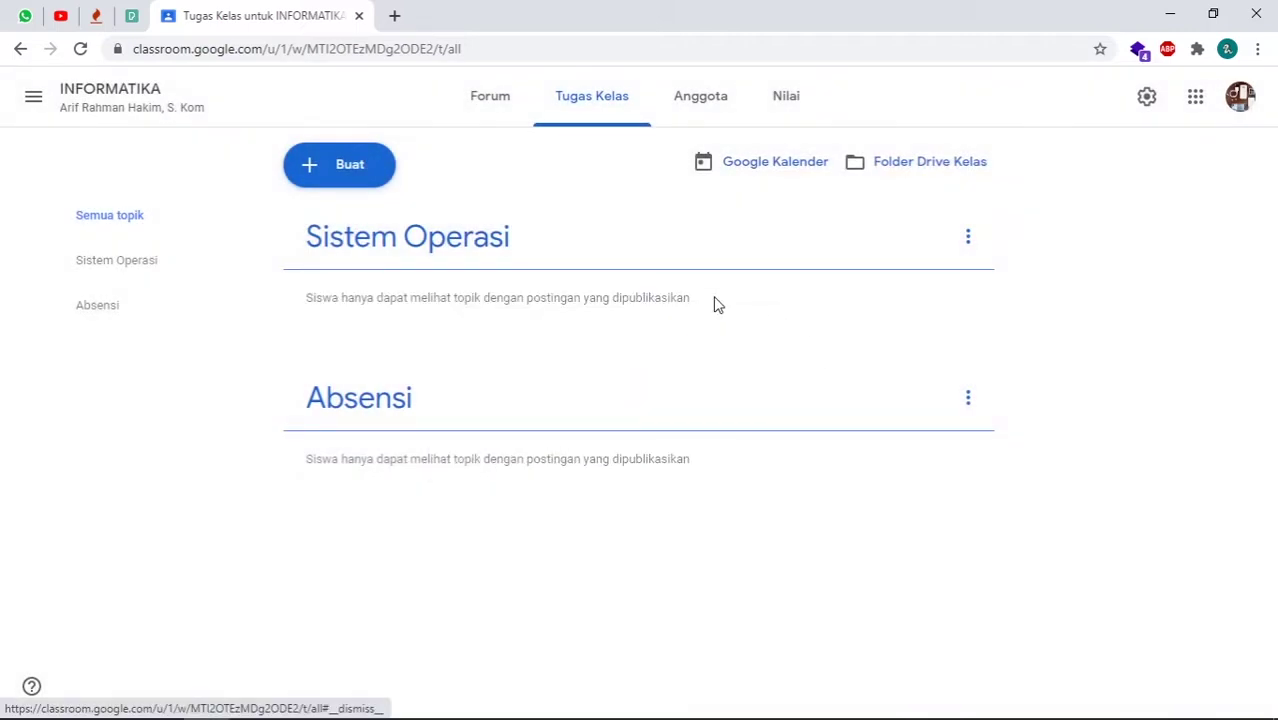
- Add another classwork topic named "Hardawe dan Software"
{"action": "left_click", "coordinate": [362, 168]}
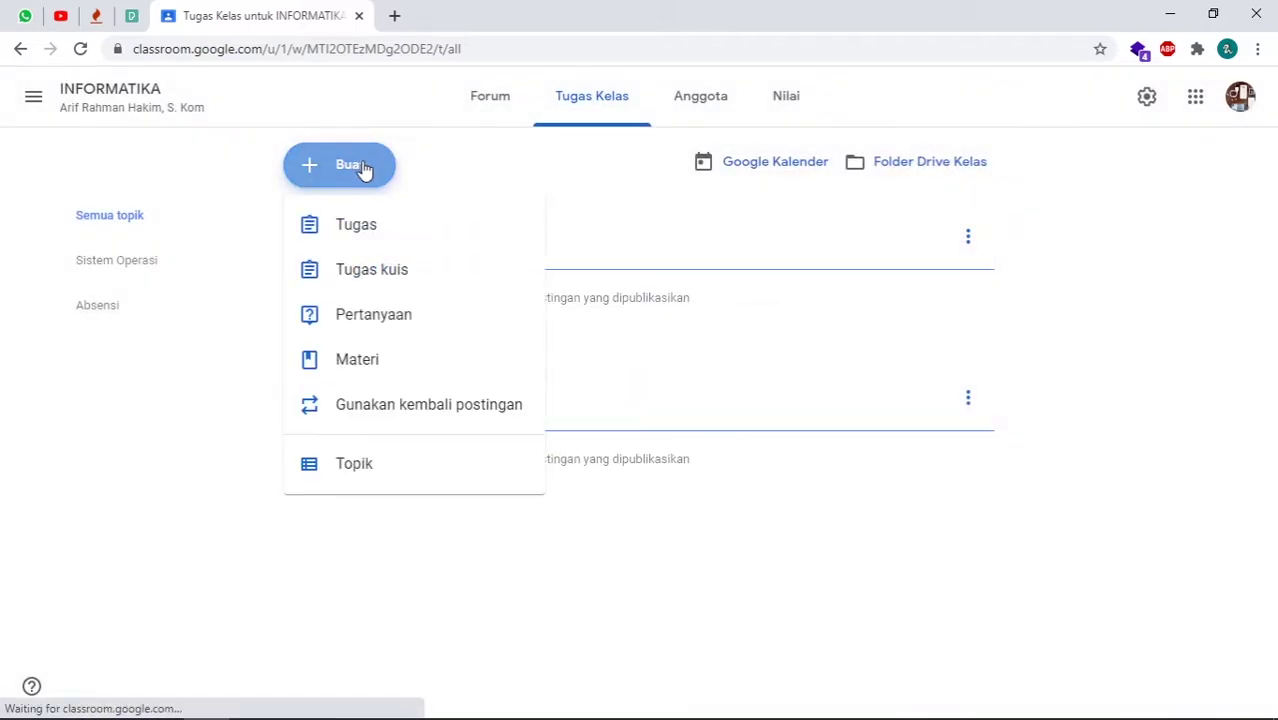
{"action": "left_click", "coordinate": [370, 468]}
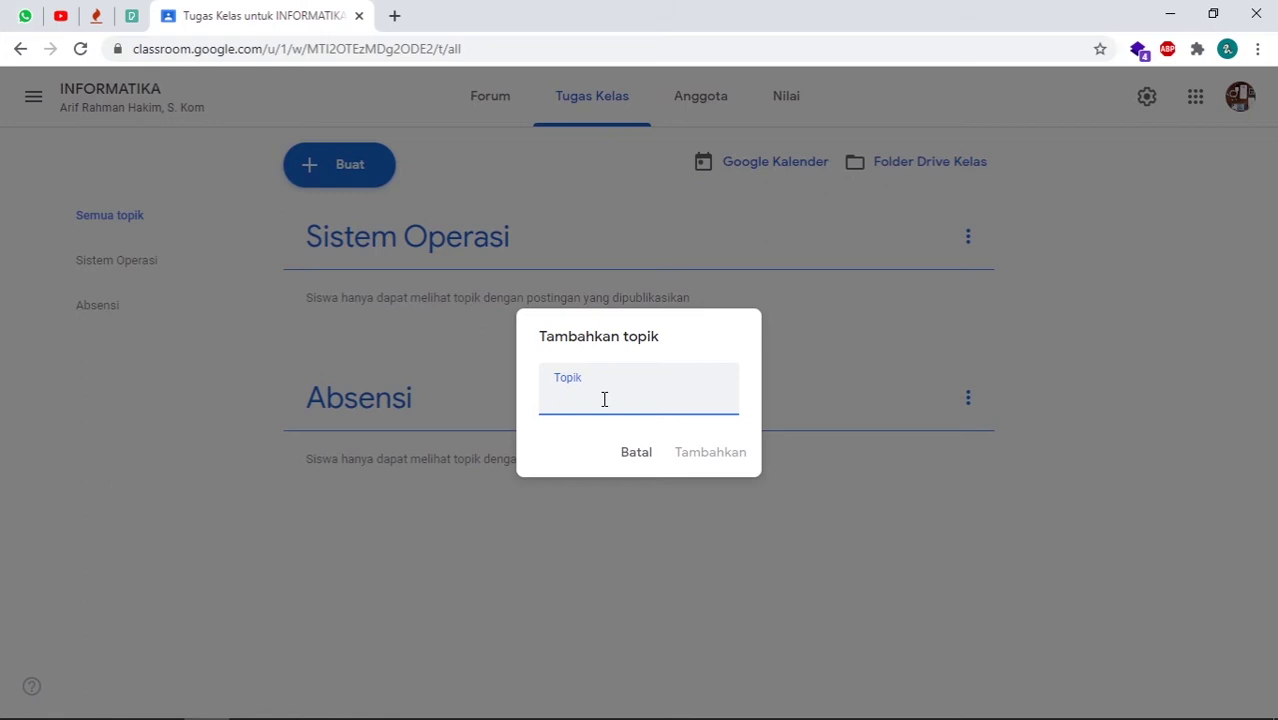
{"action": "type", "text": "Hardawre dan "}
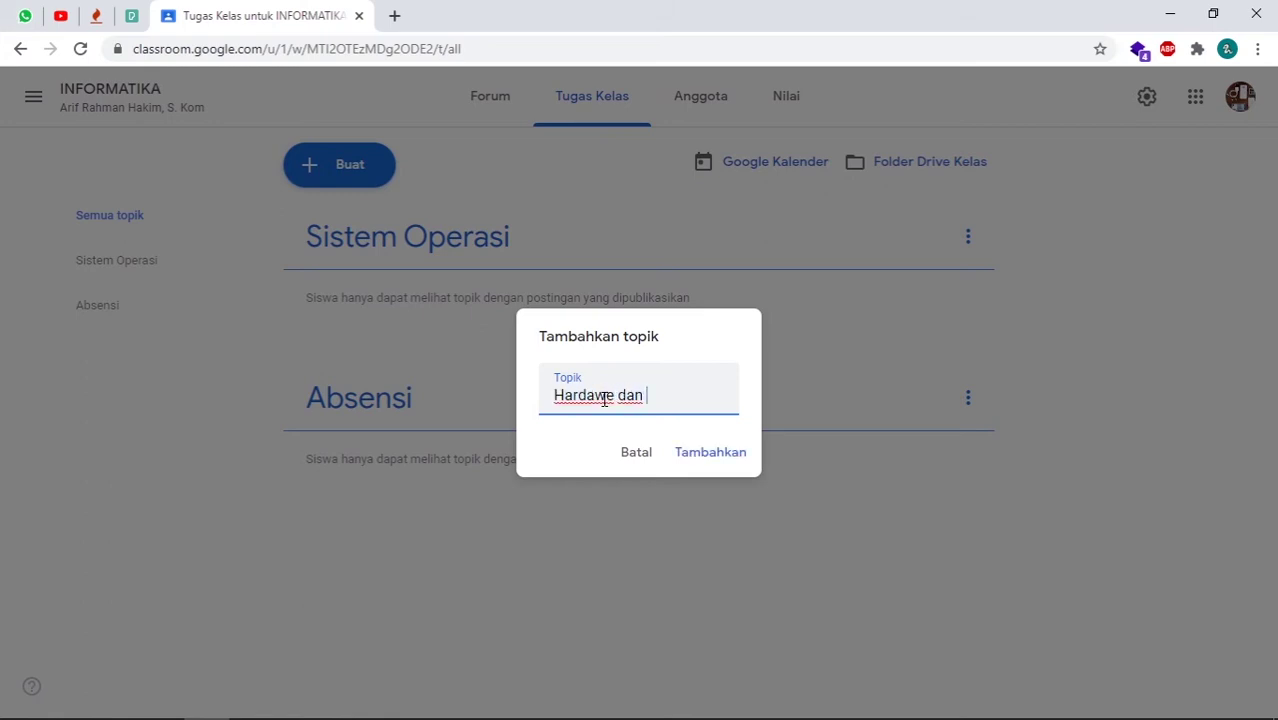
{"action": "type", "text": "Sof"}
{"action": "key", "text": "BackSpace"}
{"action": "key", "text": "BackSpace"}
{"action": "left_click", "coordinate": [684, 450]}
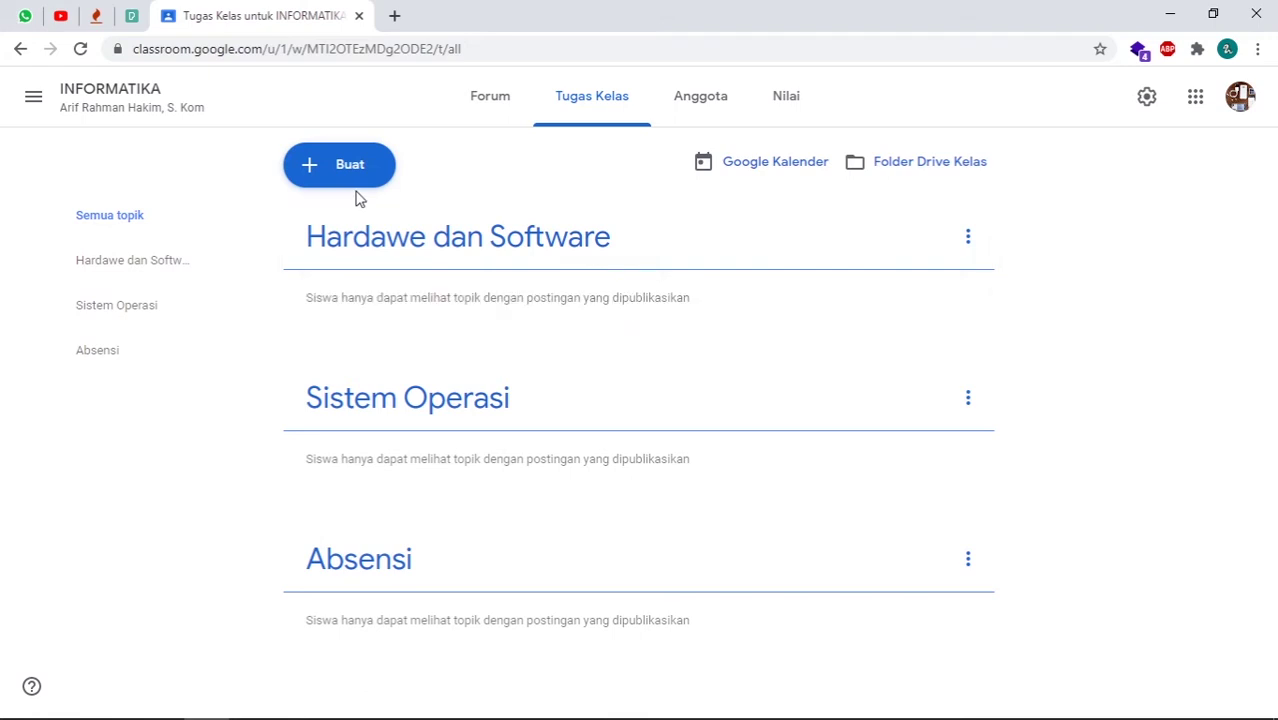
- Add another classwork topic named "Jaringan Komputer"
{"action": "left_click", "coordinate": [360, 176]}
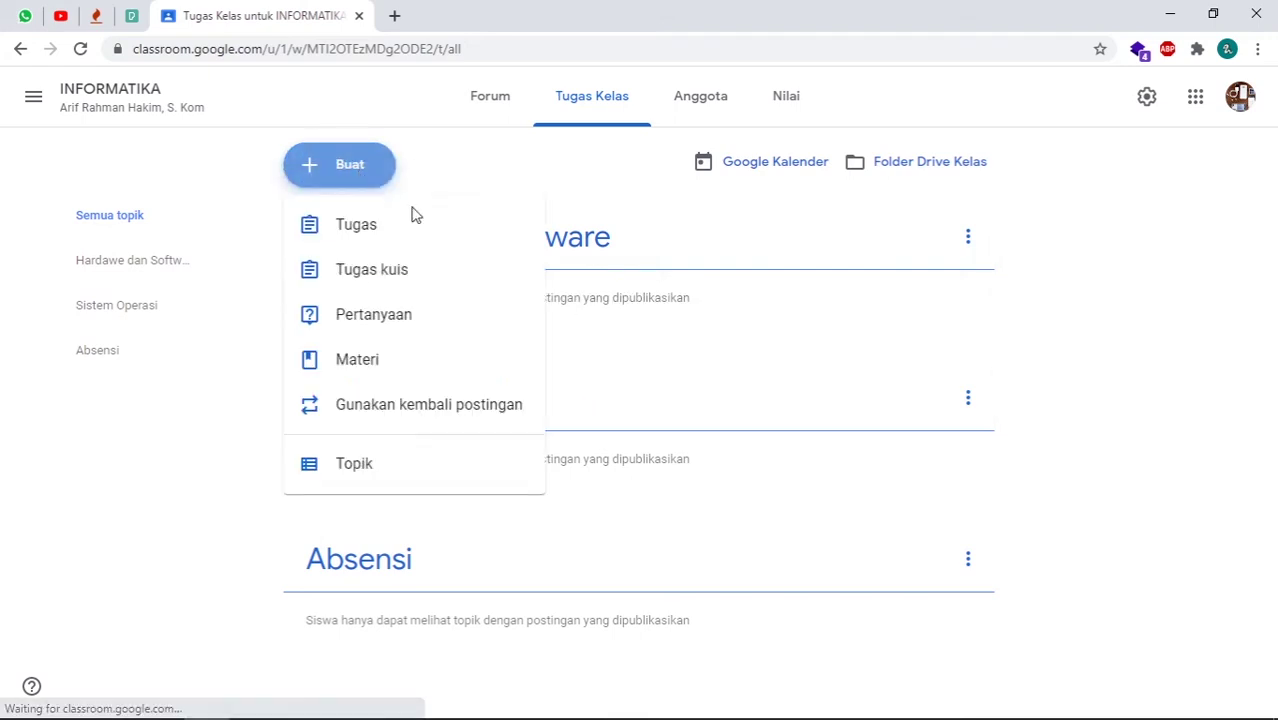
{"action": "left_click", "coordinate": [345, 462]}
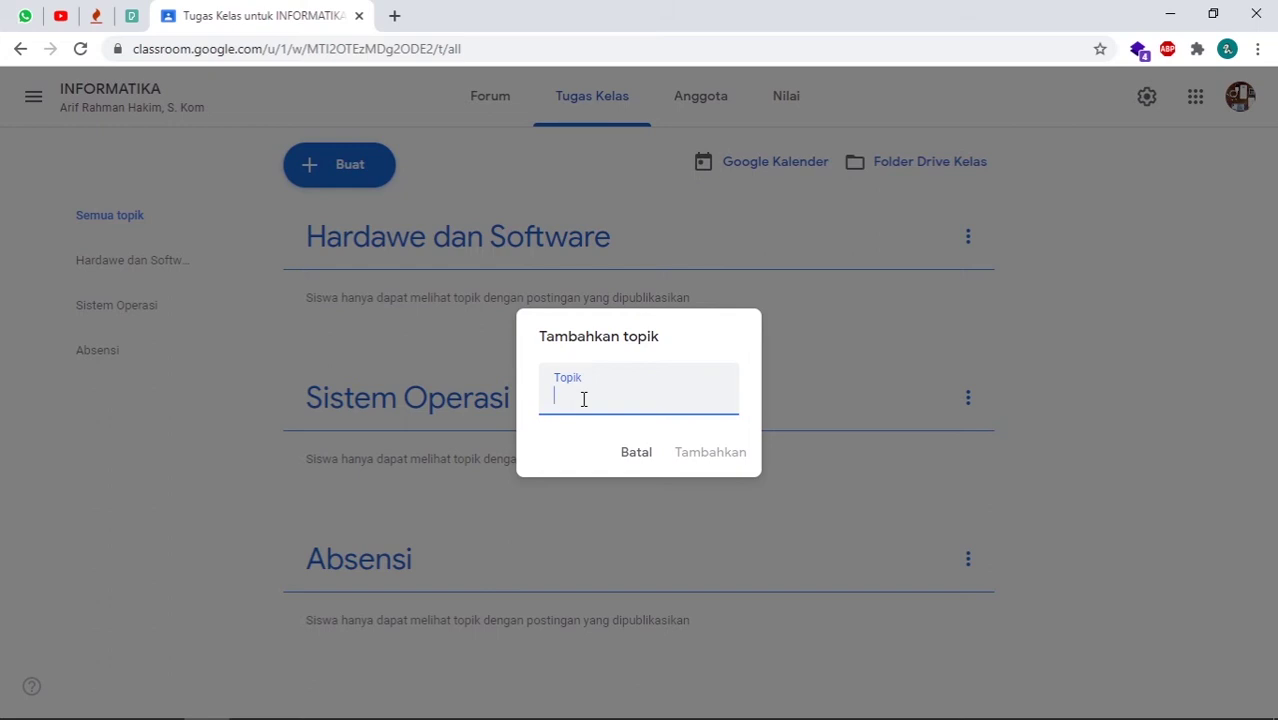
{"action": "type", "text": "Jaringan Komputer"}
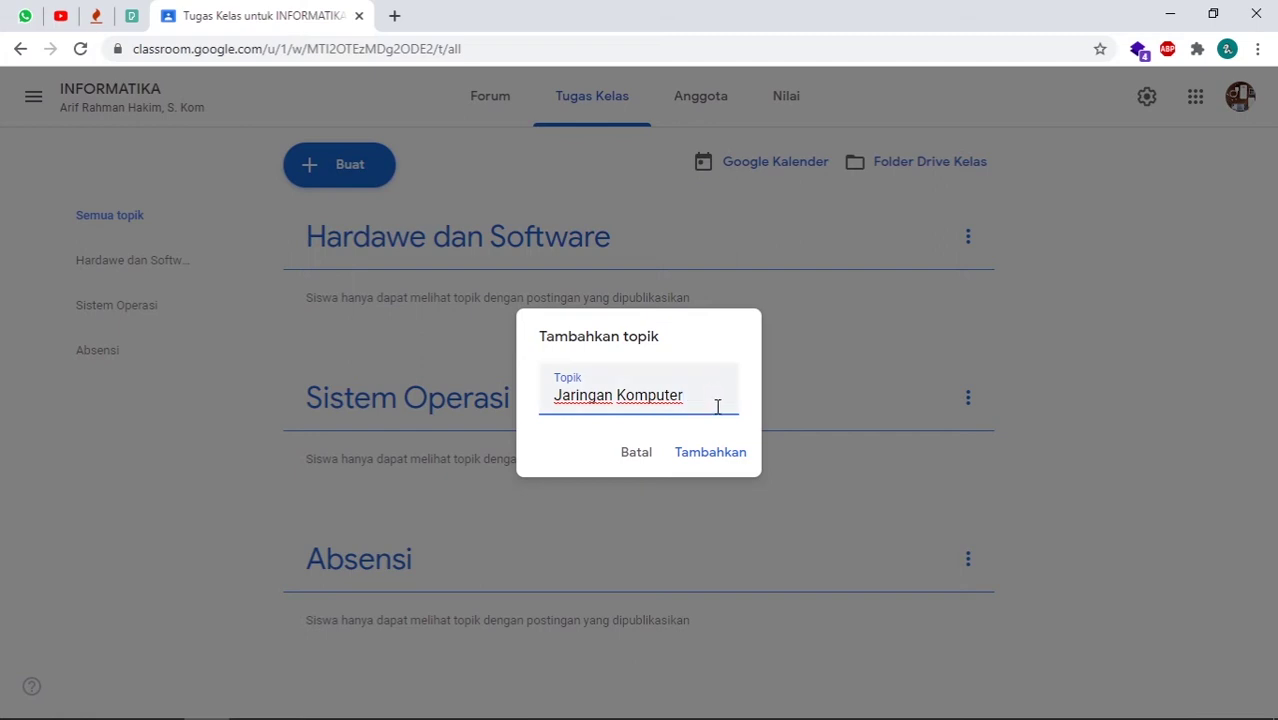
{"action": "left_click", "coordinate": [706, 452]}
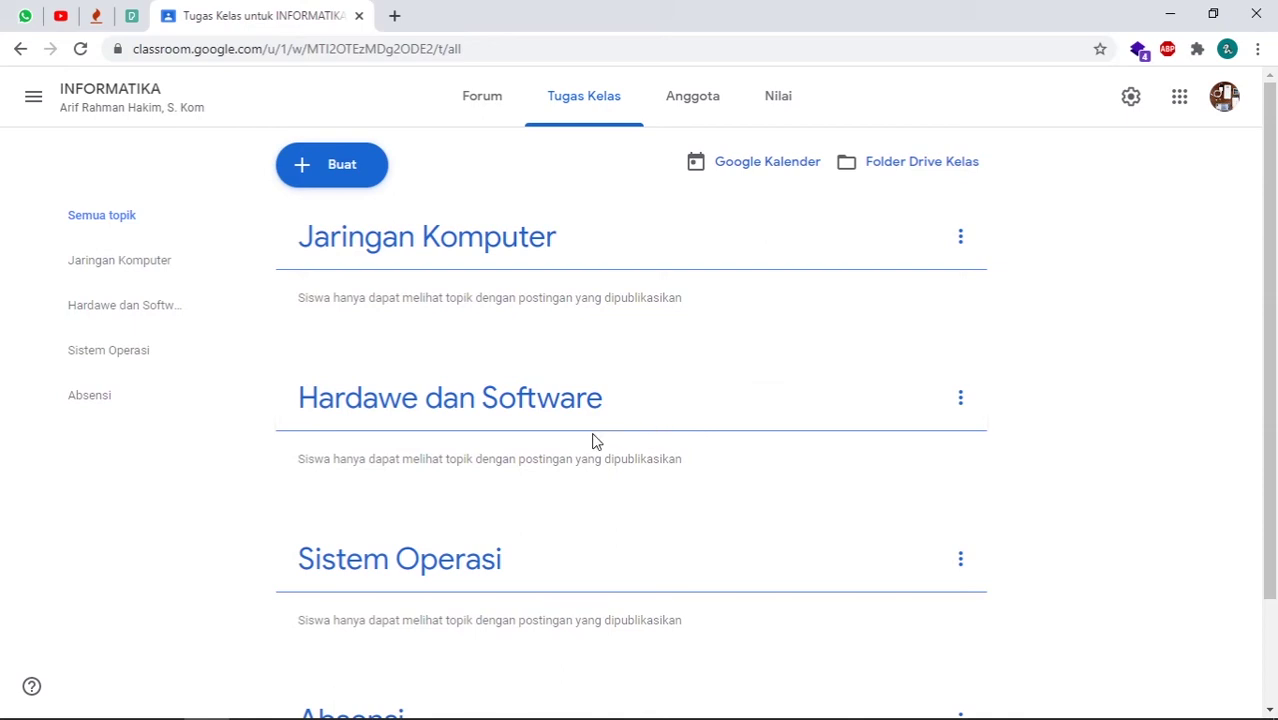
- Move the Absensi topic to the top of the topic list, above Jaringan Komputer
{"action": "scroll", "coordinate": [591, 450], "scroll_direction": "down", "scroll_amount": 2}
{"action": "scroll", "coordinate": [593, 447], "scroll_direction": "up", "scroll_amount": 2}
{"action": "scroll", "coordinate": [611, 444], "scroll_direction": "down", "scroll_amount": 2}
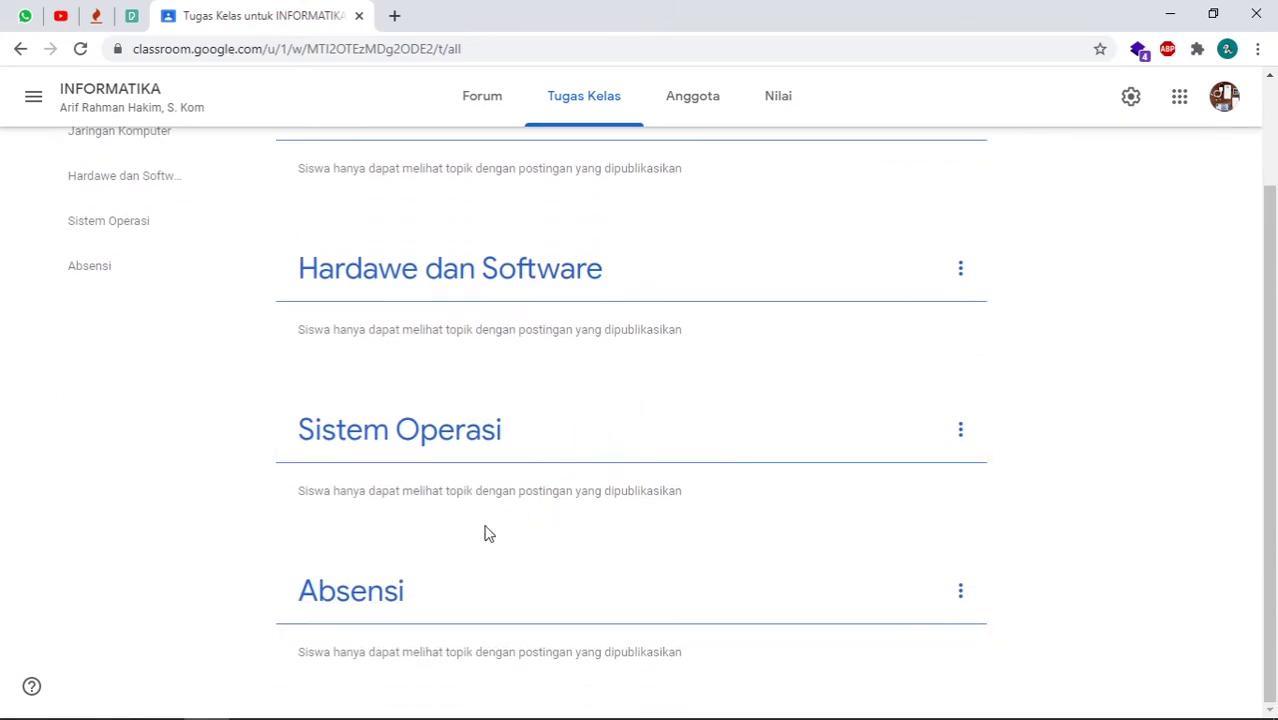
{"action": "scroll", "coordinate": [478, 434], "scroll_direction": "up", "scroll_amount": 2}
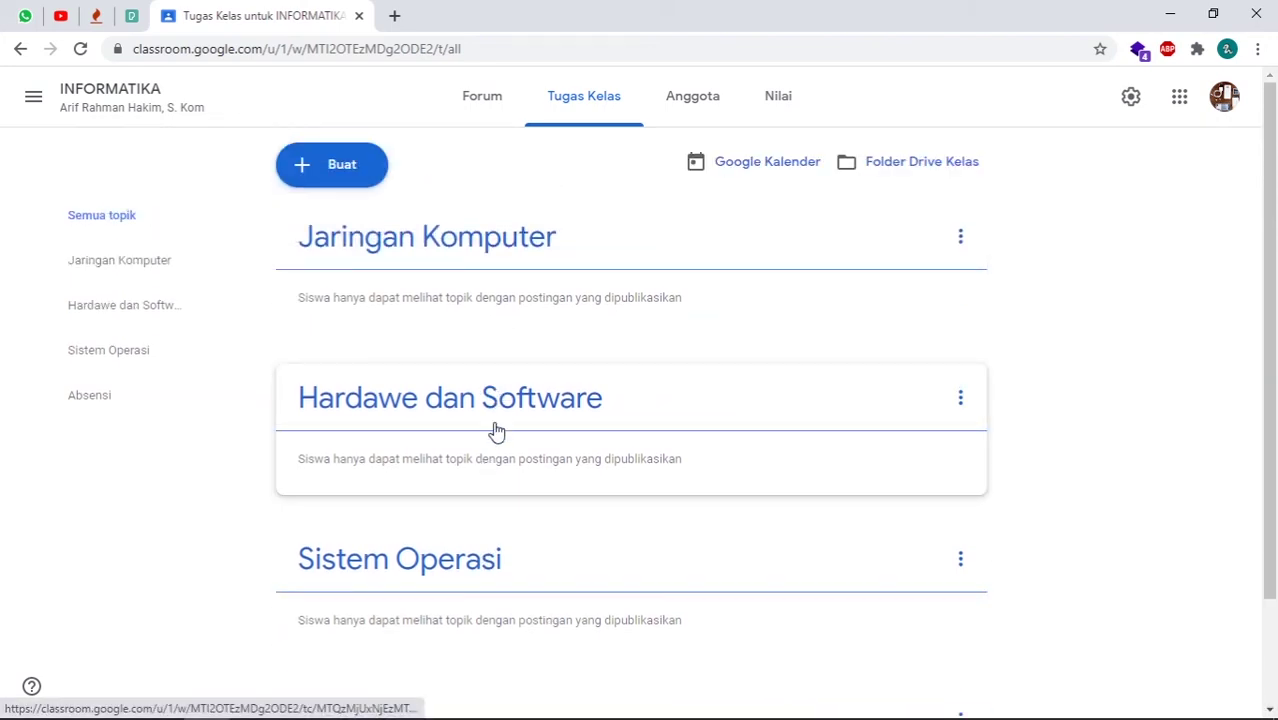
{"action": "scroll", "coordinate": [495, 435], "scroll_direction": "down", "scroll_amount": 2}
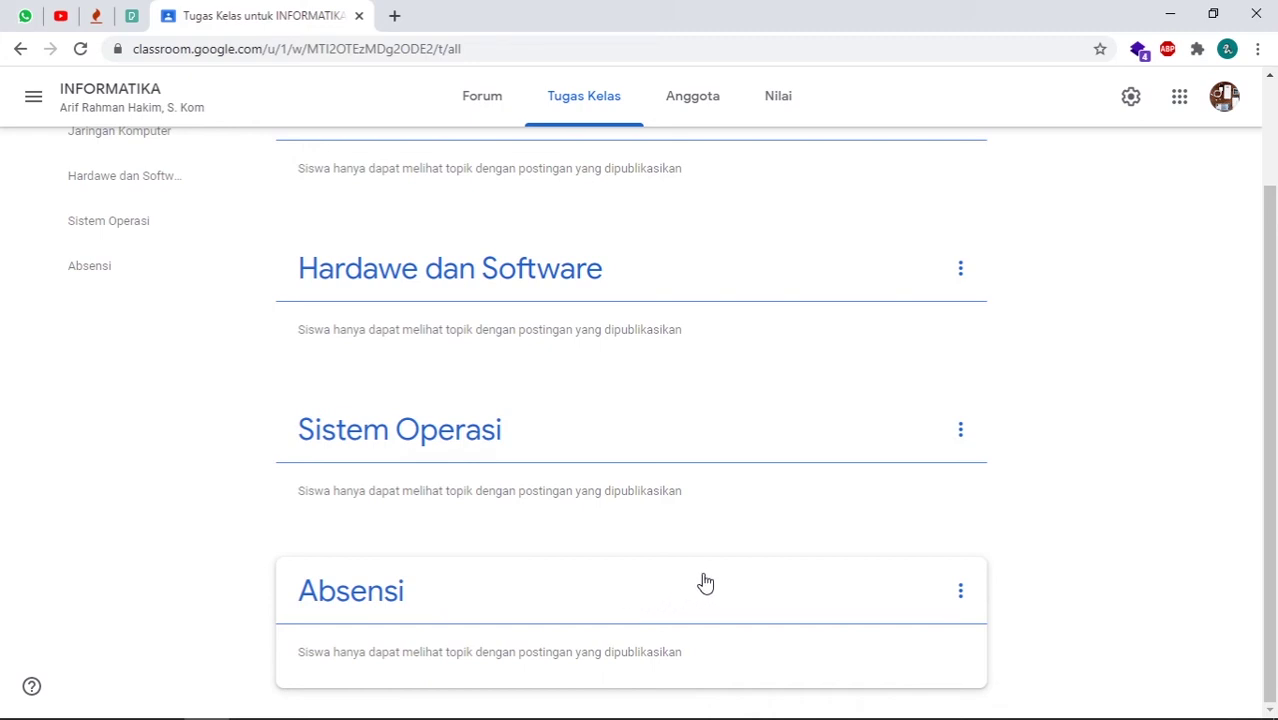
{"action": "left_click_drag", "start_coordinate": [636, 559], "coordinate": [580, 220]}
- Move the Sistem Operasi topic up one place, above Hardawe dan Software
{"action": "scroll", "coordinate": [747, 437], "scroll_direction": "down", "scroll_amount": 1}
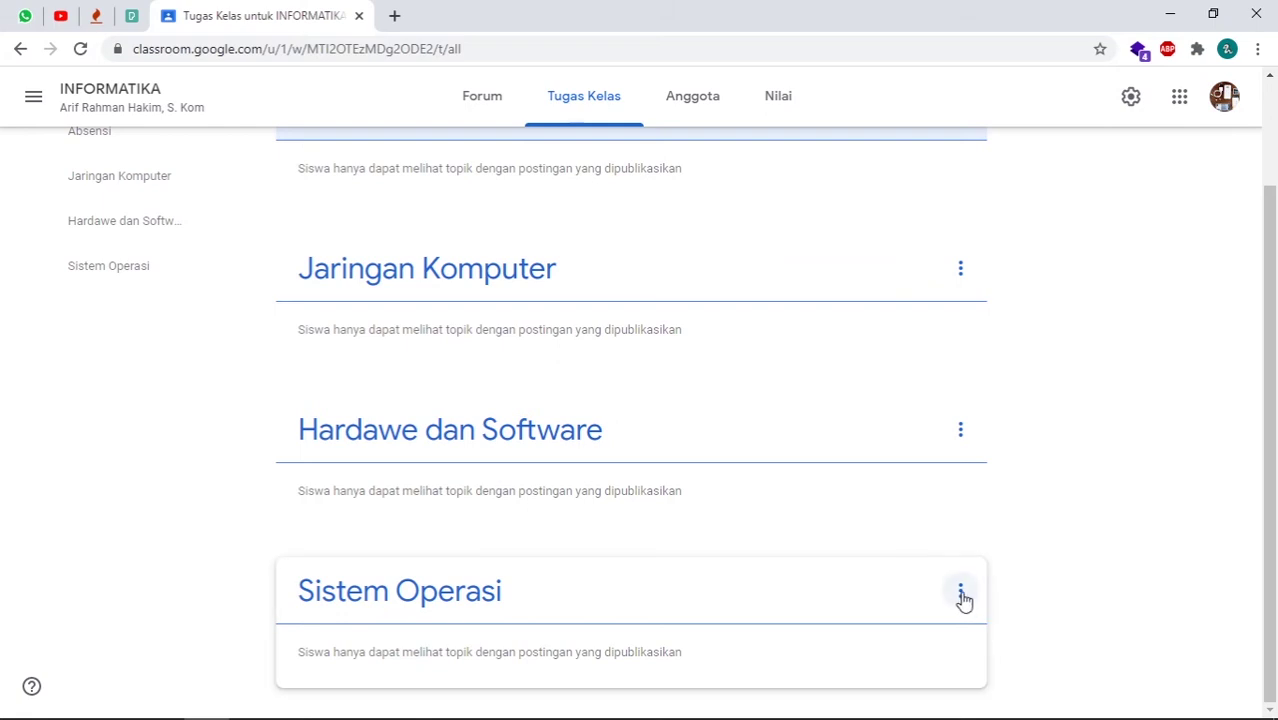
{"action": "left_click", "coordinate": [961, 594]}
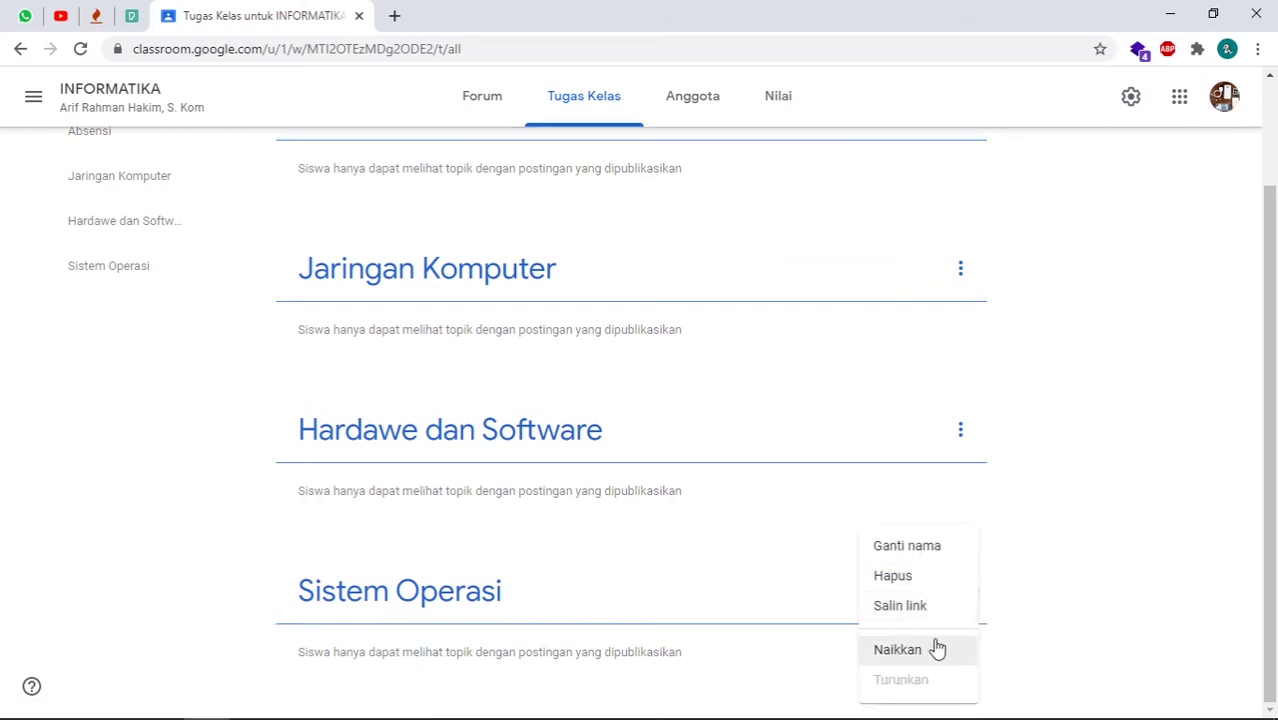
{"action": "left_click", "coordinate": [927, 652]}
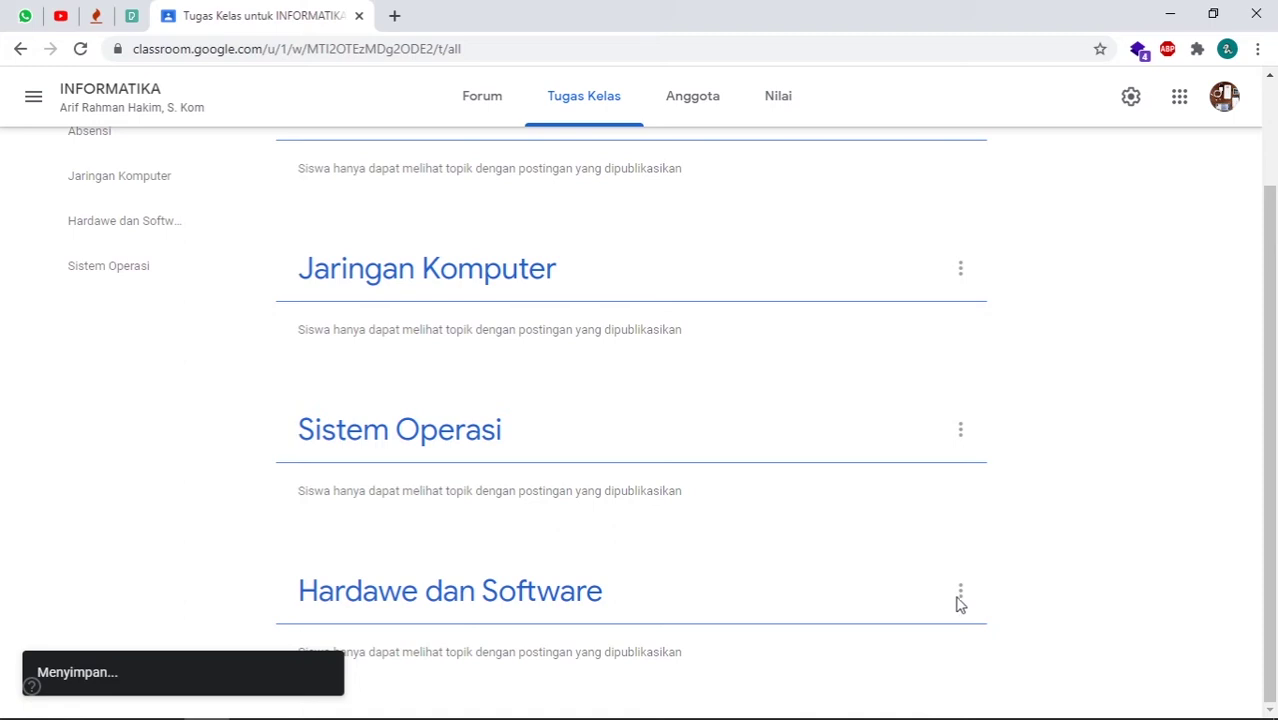
- Move the Sistem Operasi topic above Jaringan Komputer, and place Hardawe dan Software directly below Sistem Operasi
{"action": "left_click", "coordinate": [960, 432]}
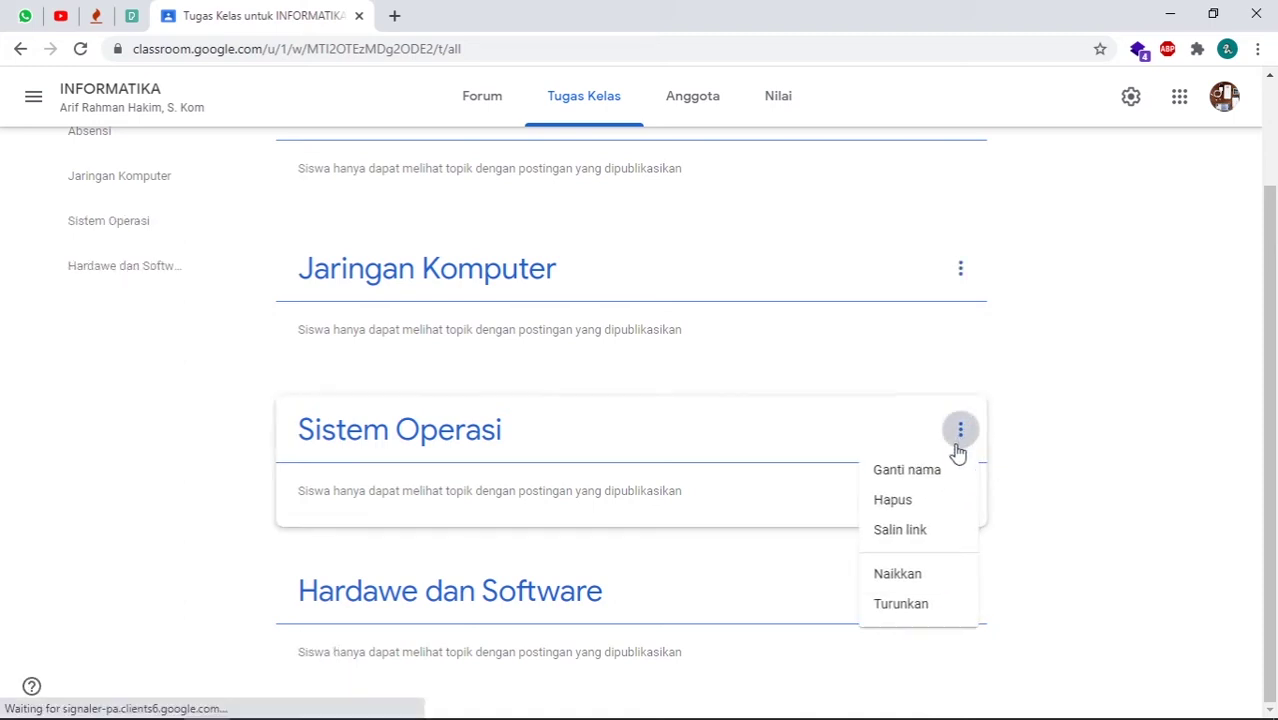
{"action": "left_click", "coordinate": [901, 582]}
{"action": "scroll", "coordinate": [835, 497], "scroll_direction": "up", "scroll_amount": 1}
{"action": "scroll", "coordinate": [835, 497], "scroll_direction": "down", "scroll_amount": 1}
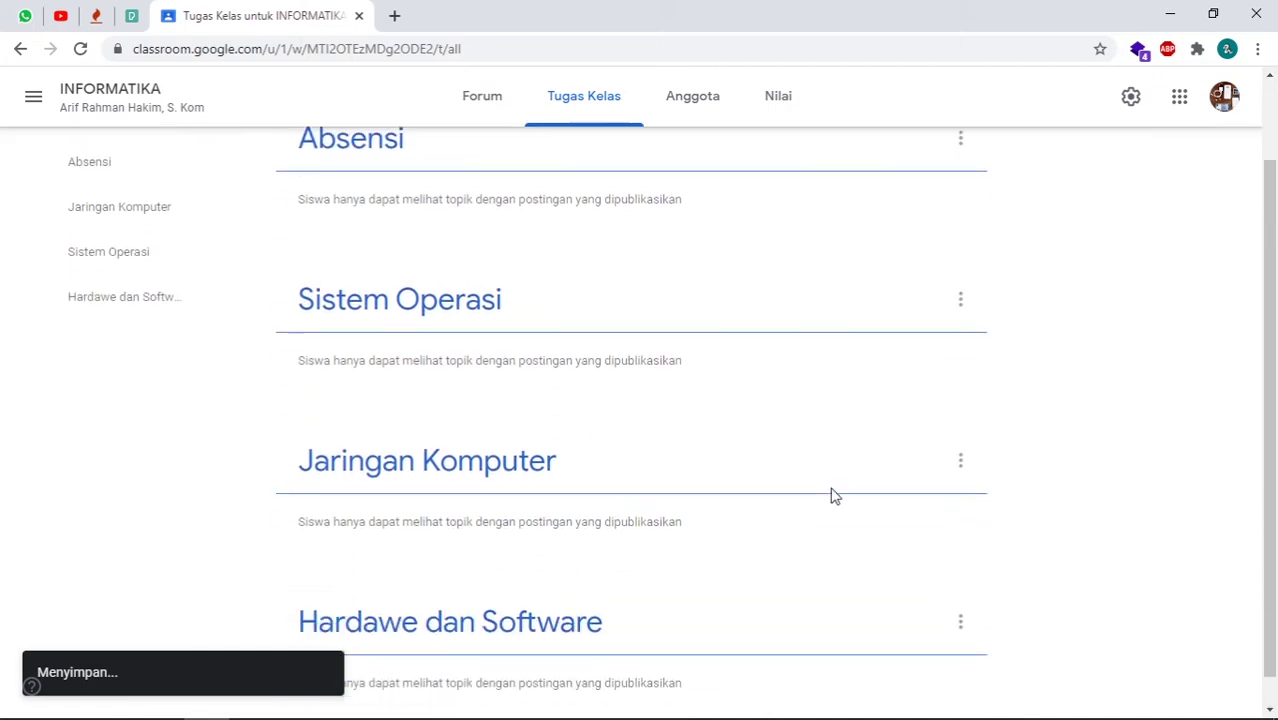
{"action": "left_click_drag", "start_coordinate": [568, 594], "coordinate": [564, 410]}
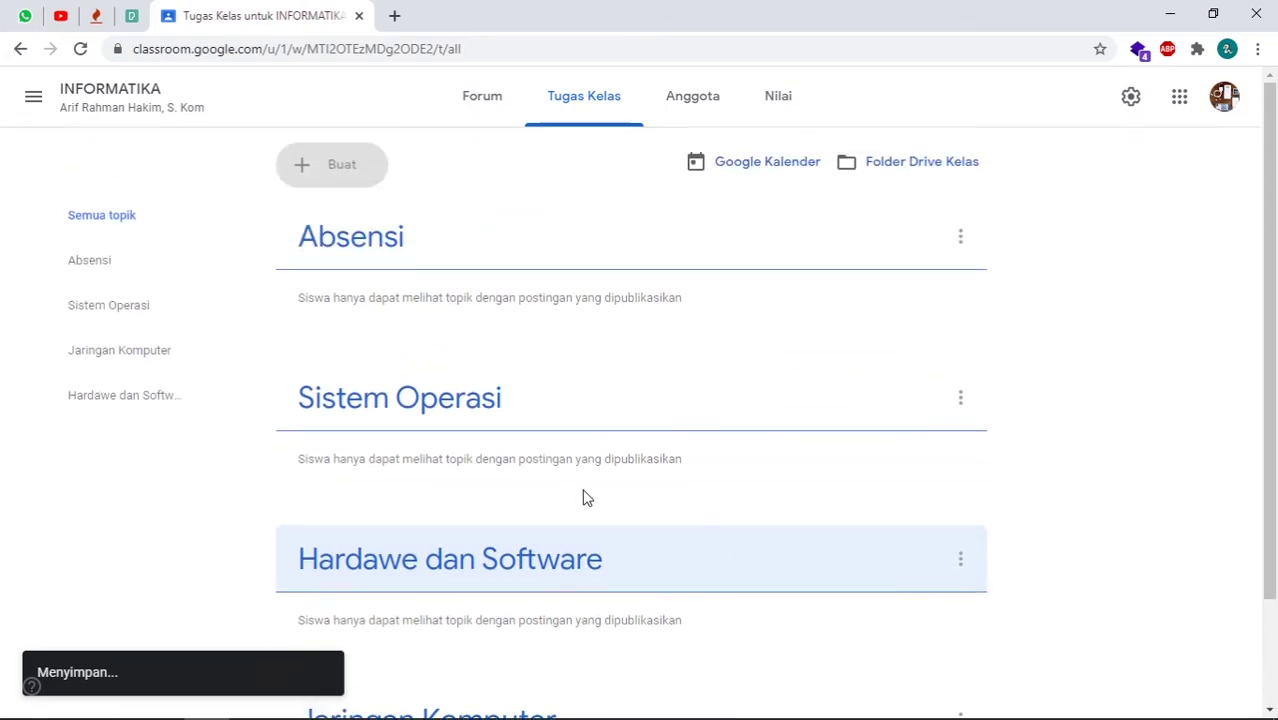
{"action": "scroll", "coordinate": [543, 423], "scroll_direction": "up", "scroll_amount": 1}
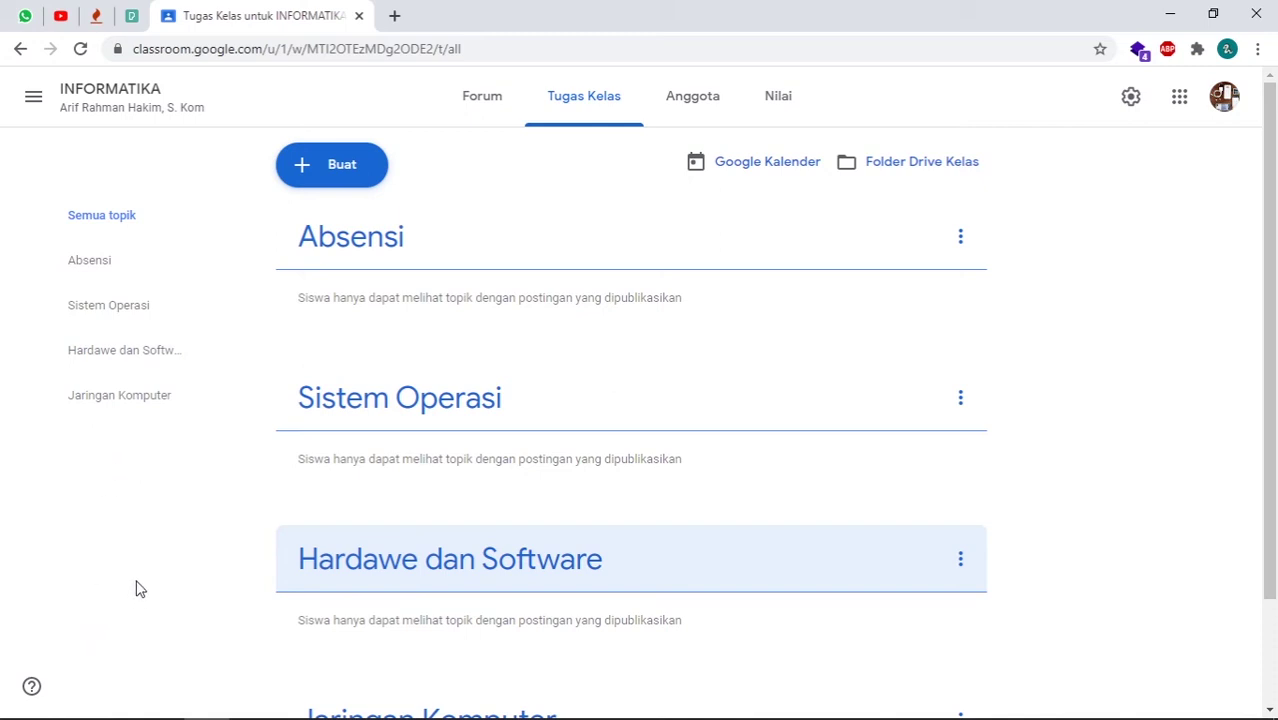
- Look through the individual topic pages, such as Hardawe dan Software and Absensi, and return to the view of all topics
{"action": "left_click", "coordinate": [112, 362]}
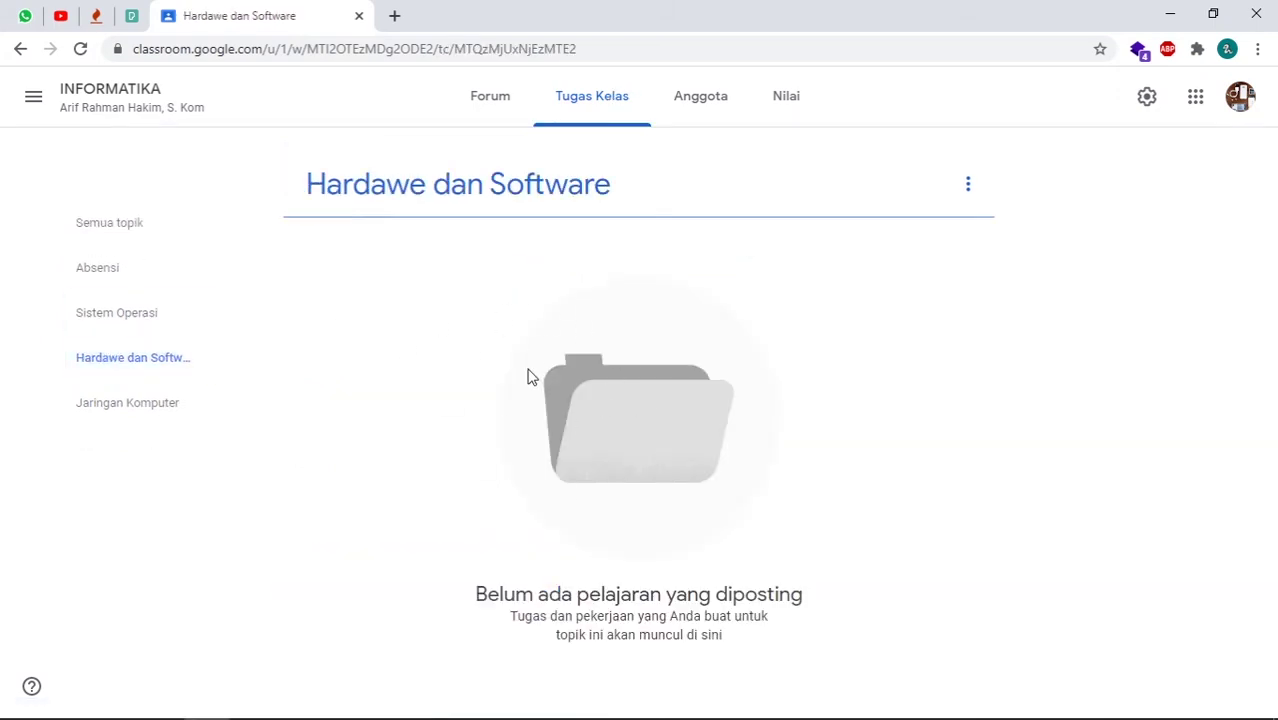
{"action": "left_click", "coordinate": [104, 272]}
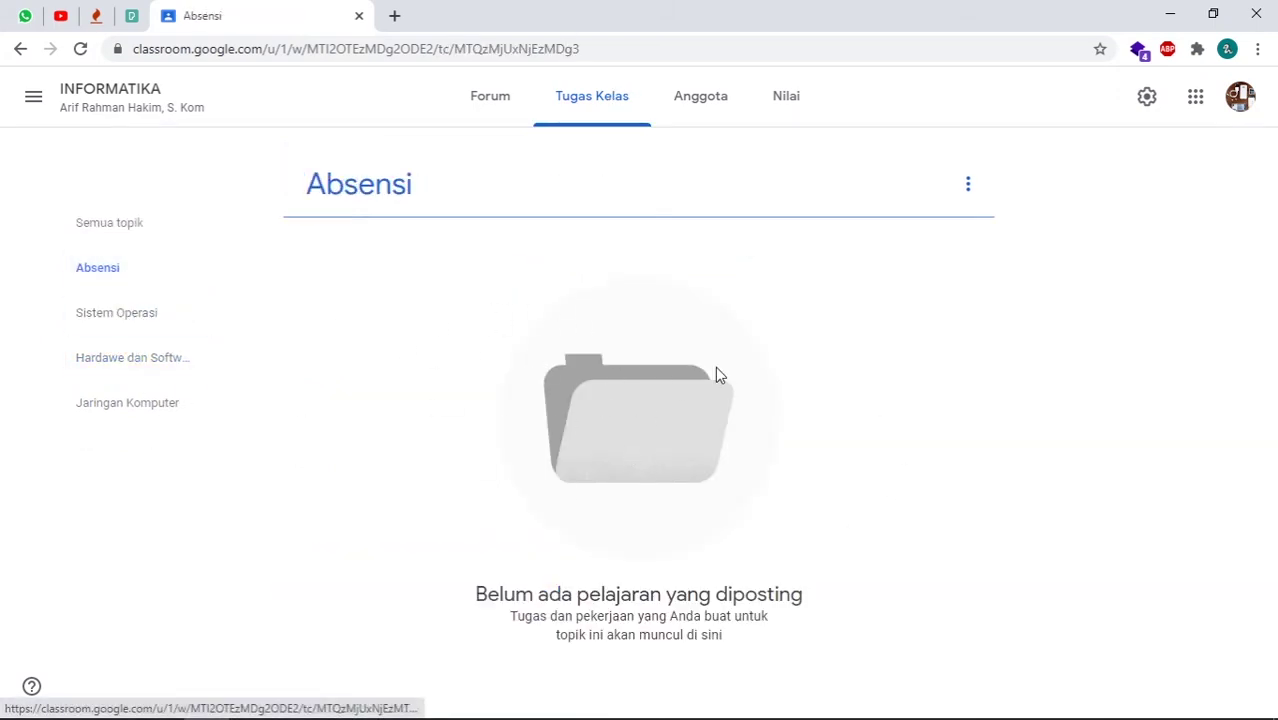
{"action": "left_click", "coordinate": [128, 328]}
{"action": "left_click", "coordinate": [128, 405]}
{"action": "left_click", "coordinate": [120, 345]}
{"action": "left_click", "coordinate": [112, 268]}
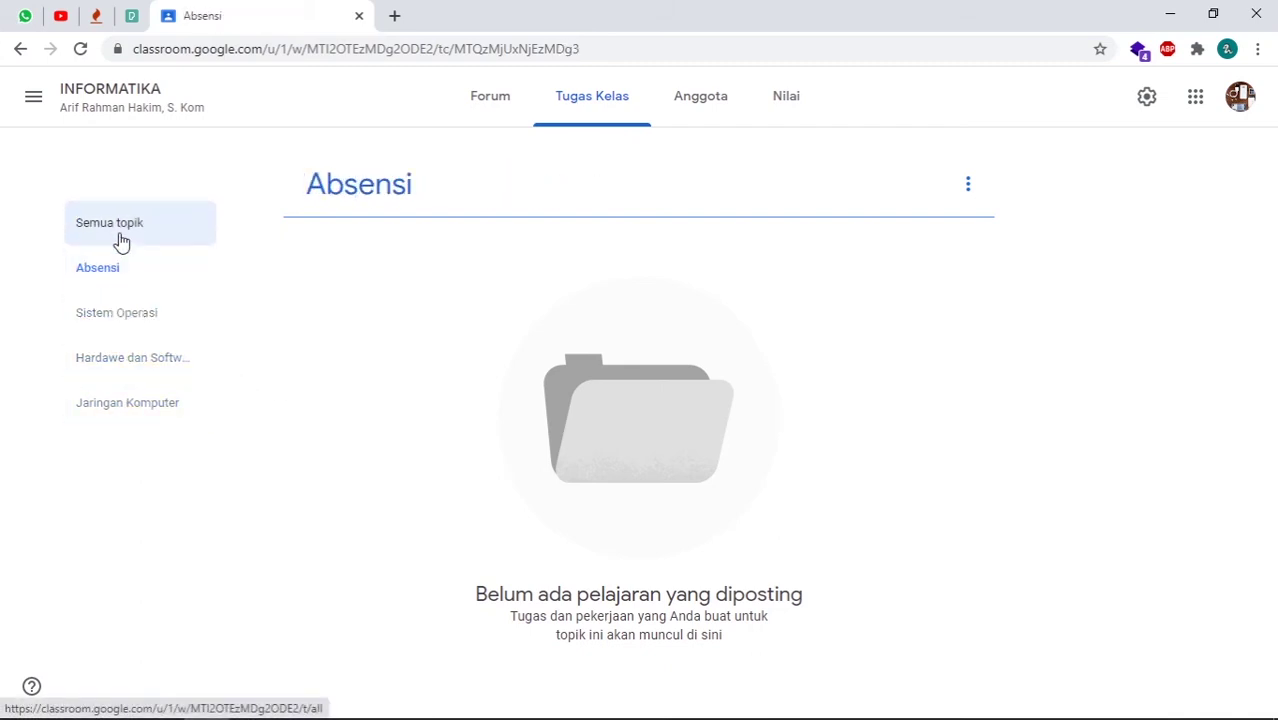
{"action": "left_click", "coordinate": [117, 230]}
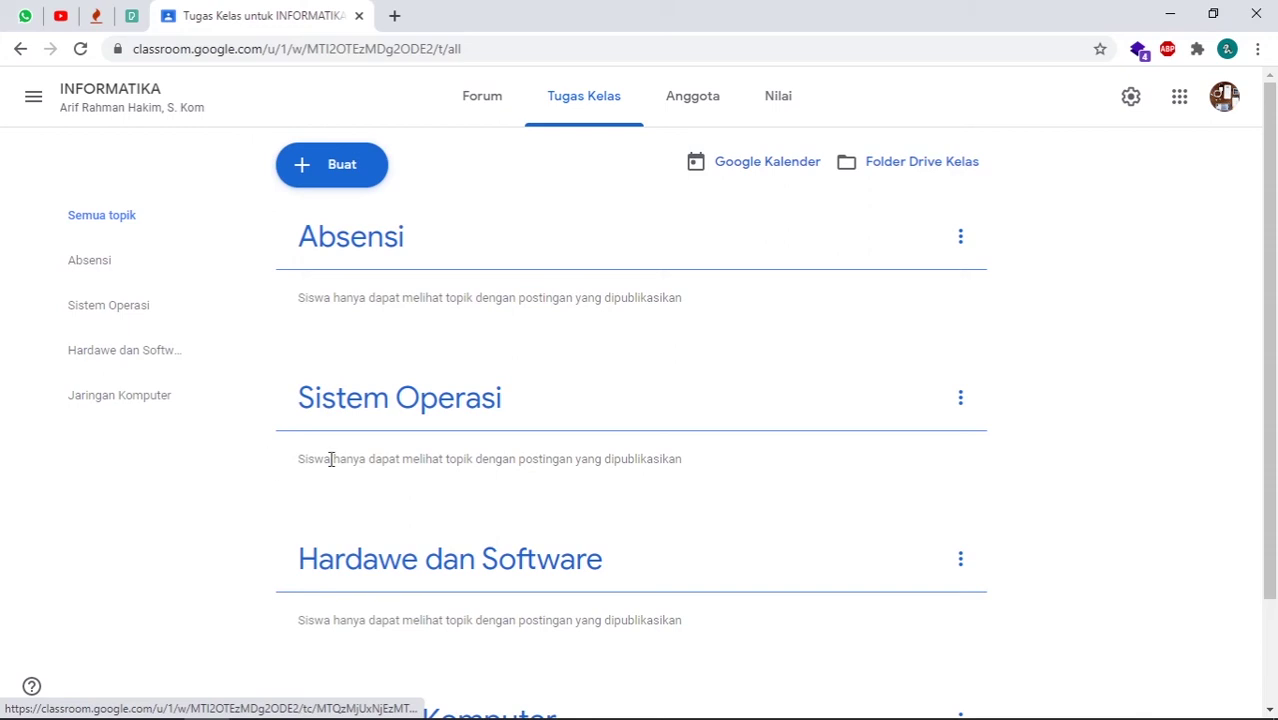
{"action": "scroll", "coordinate": [490, 474], "scroll_direction": "down", "scroll_amount": 2}
{"action": "scroll", "coordinate": [495, 480], "scroll_direction": "up", "scroll_amount": 2}
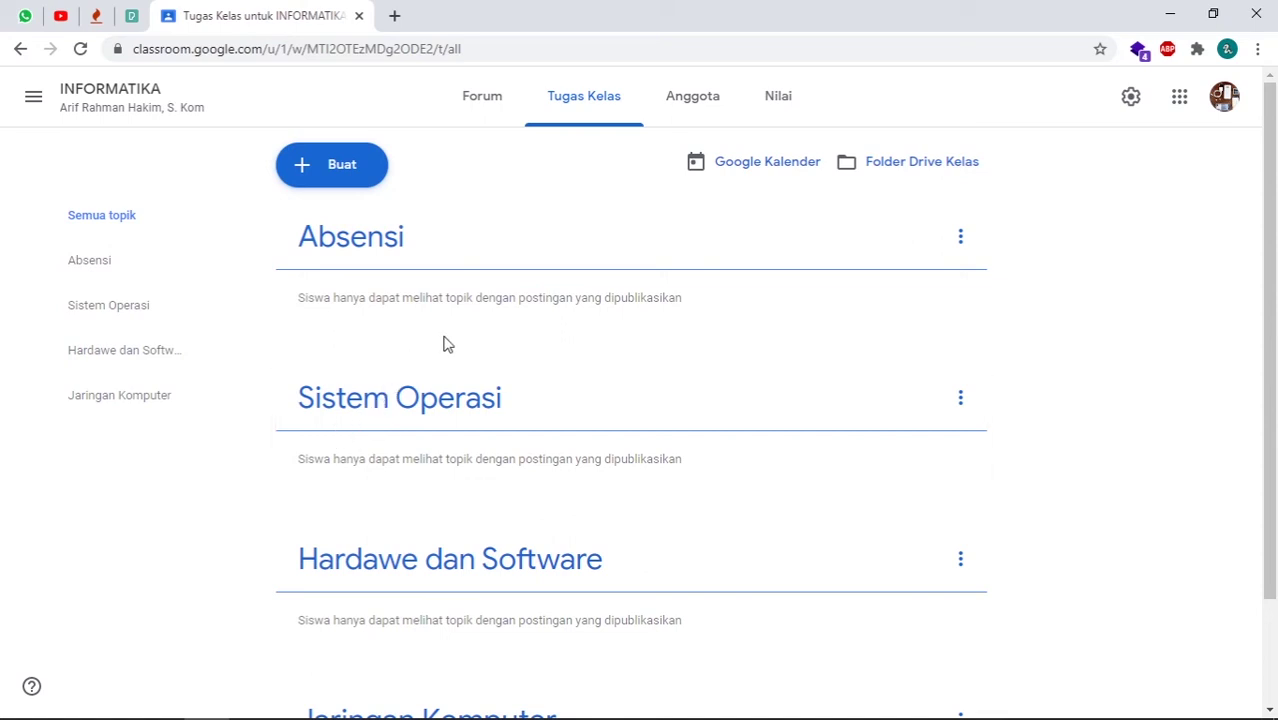
- Create a new Materi post with the title "Materi Sistem Operasi"
{"action": "left_click", "coordinate": [335, 173]}
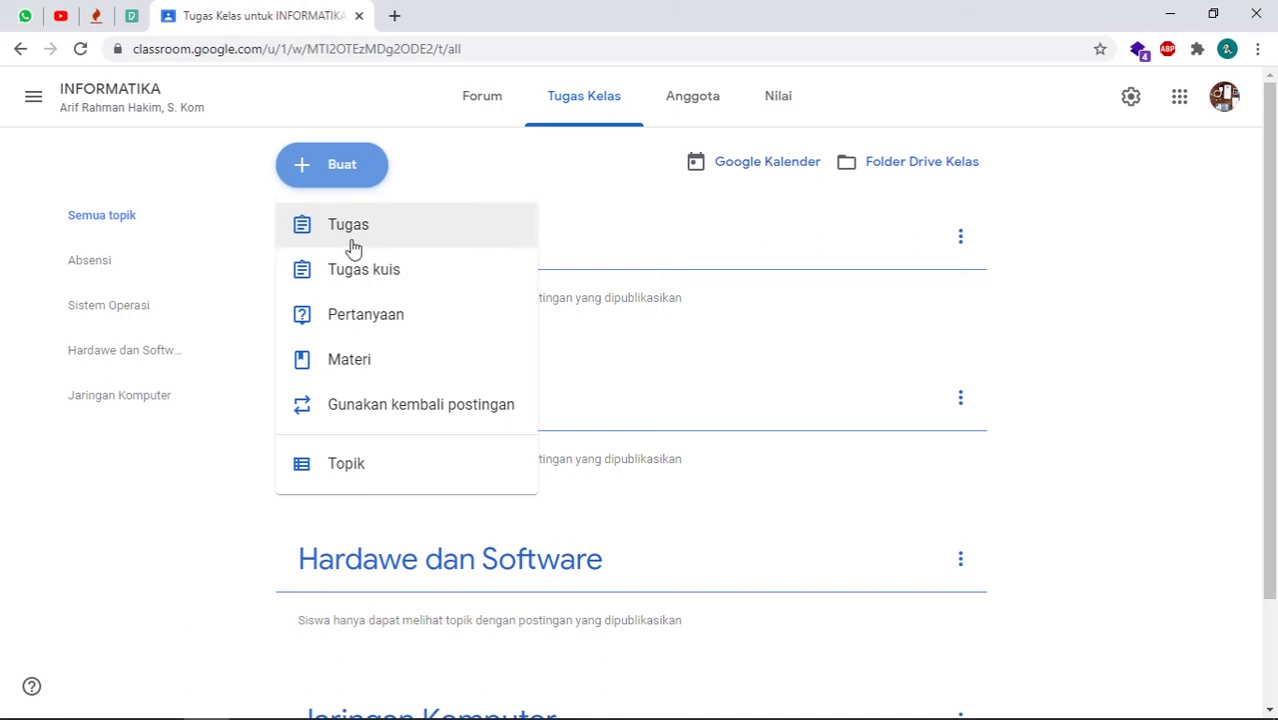
{"action": "left_click", "coordinate": [349, 372]}
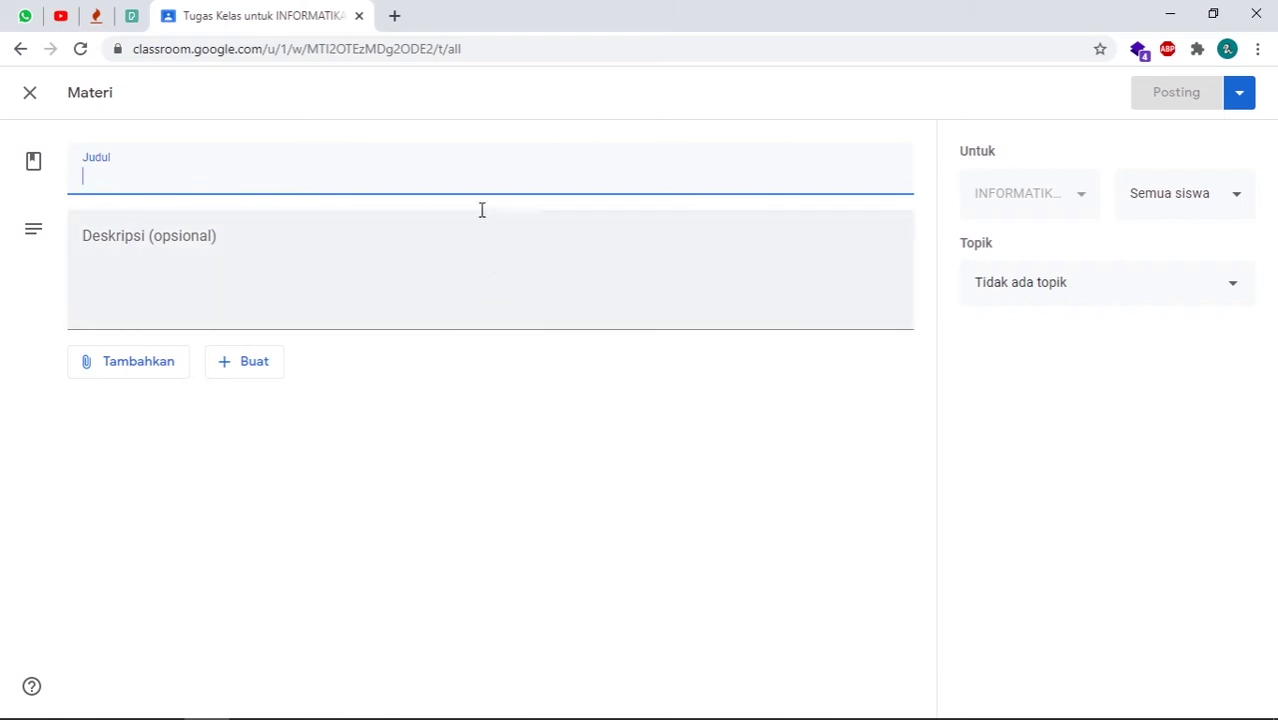
{"action": "left_click", "coordinate": [339, 268]}
{"action": "left_click", "coordinate": [310, 178]}
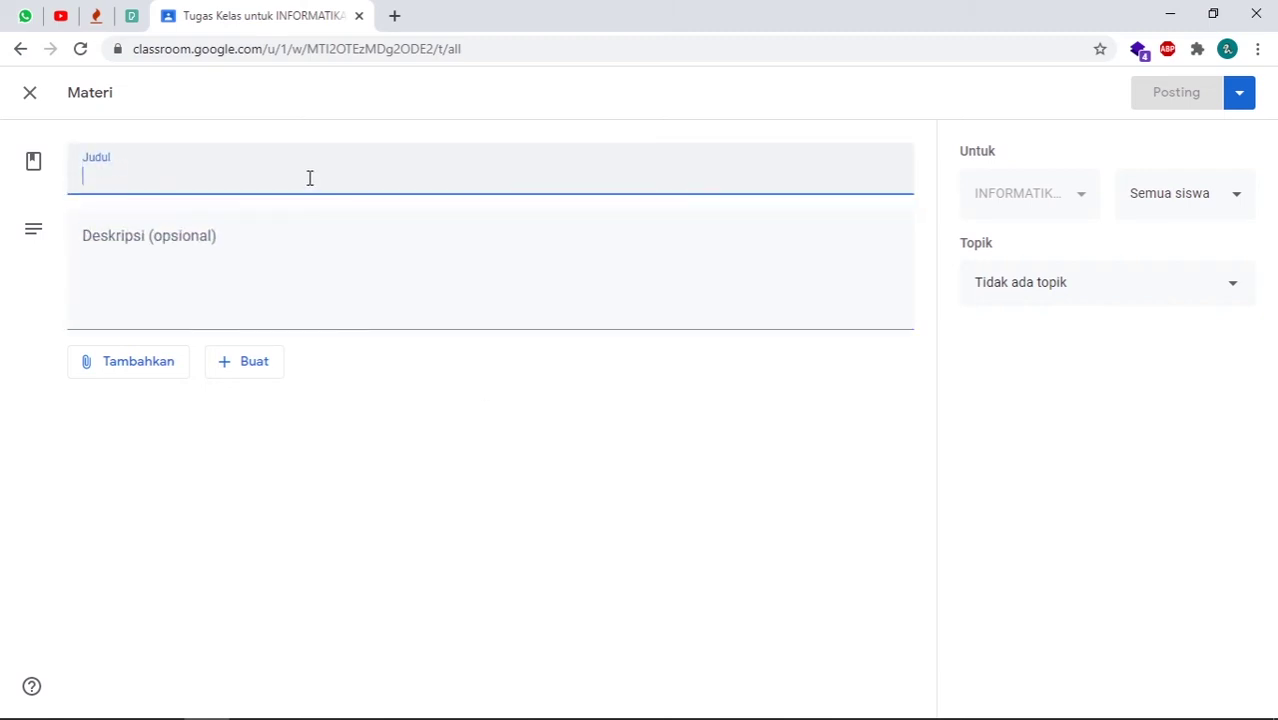
{"action": "left_click", "coordinate": [280, 274]}
{"action": "left_click", "coordinate": [254, 177]}
{"action": "type", "text": "Materi Sistem Operasi"}
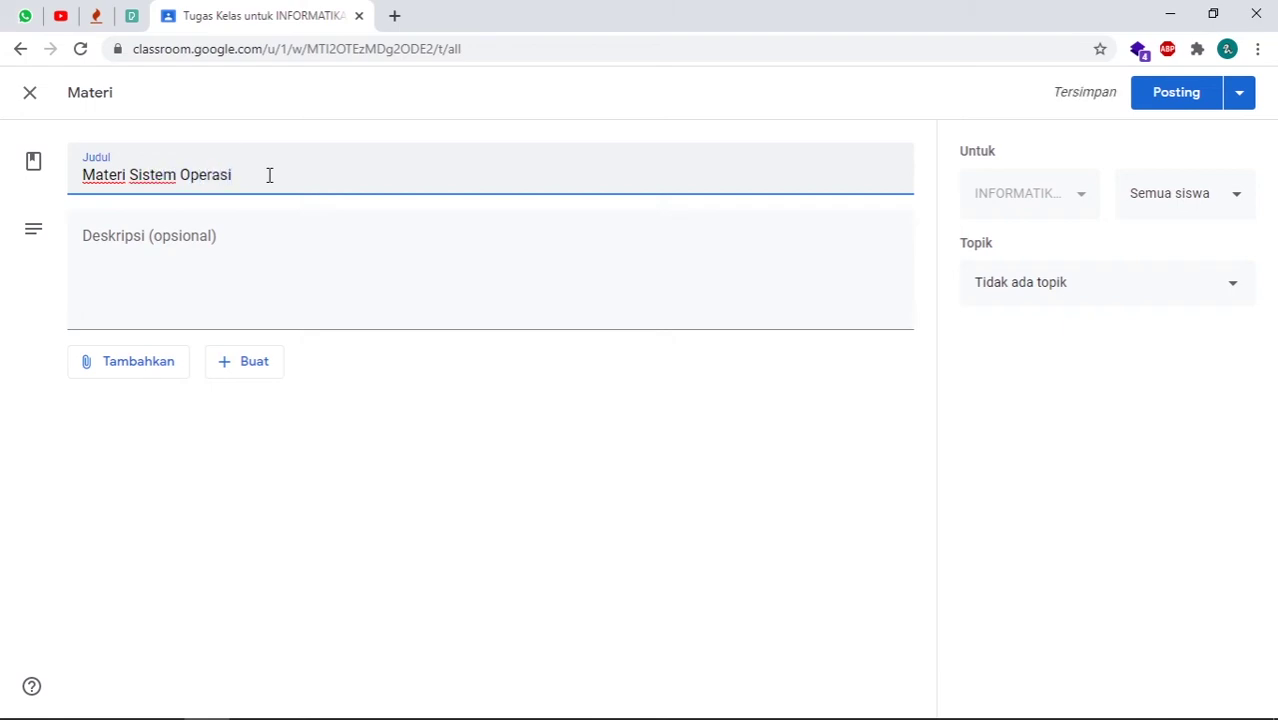
{"action": "left_click", "coordinate": [257, 266]}
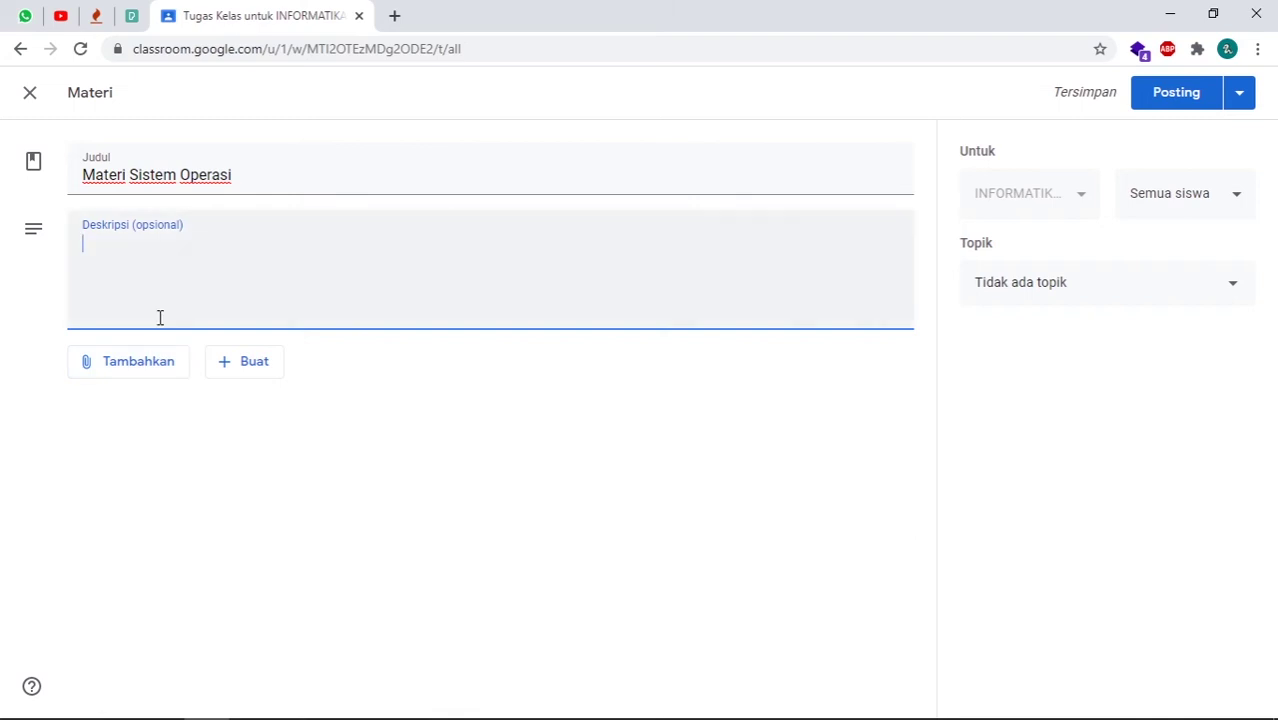
- Upload the PowerPoint file master_opening_duodragondev from the BANK DATA (D:) drive as an attachment to the material
{"action": "left_click", "coordinate": [136, 368]}
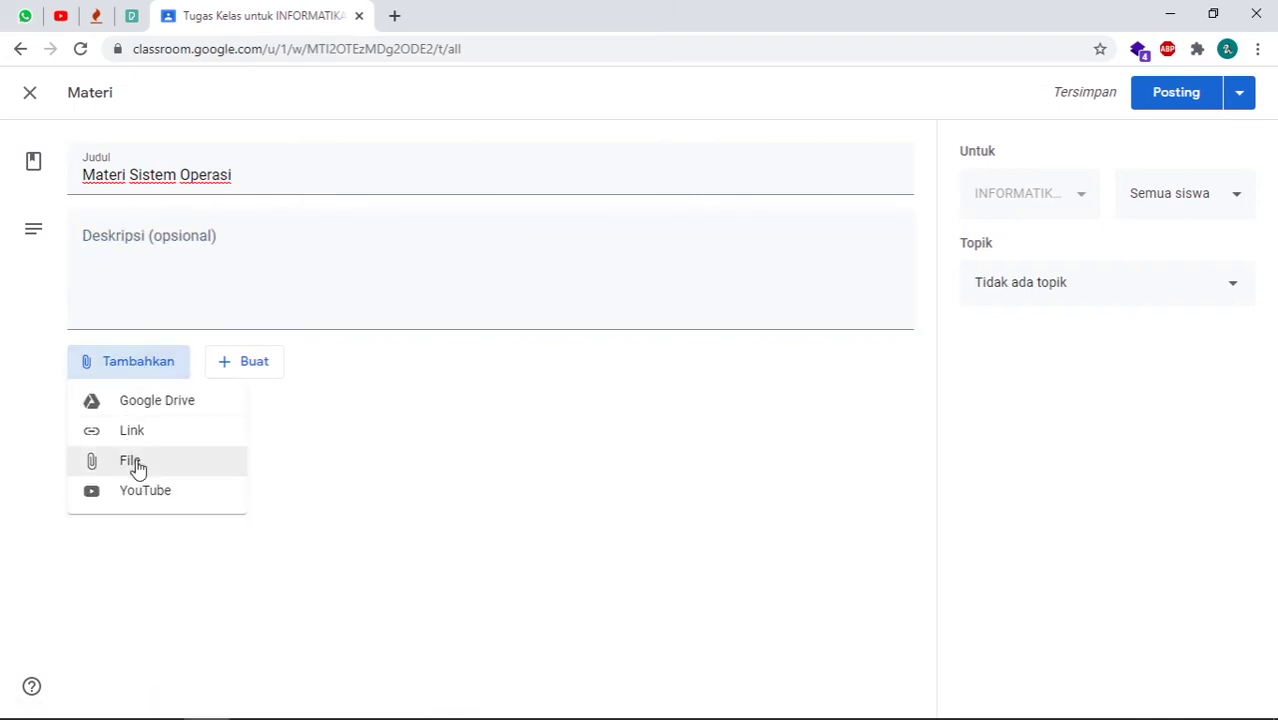
{"action": "left_click", "coordinate": [137, 467]}
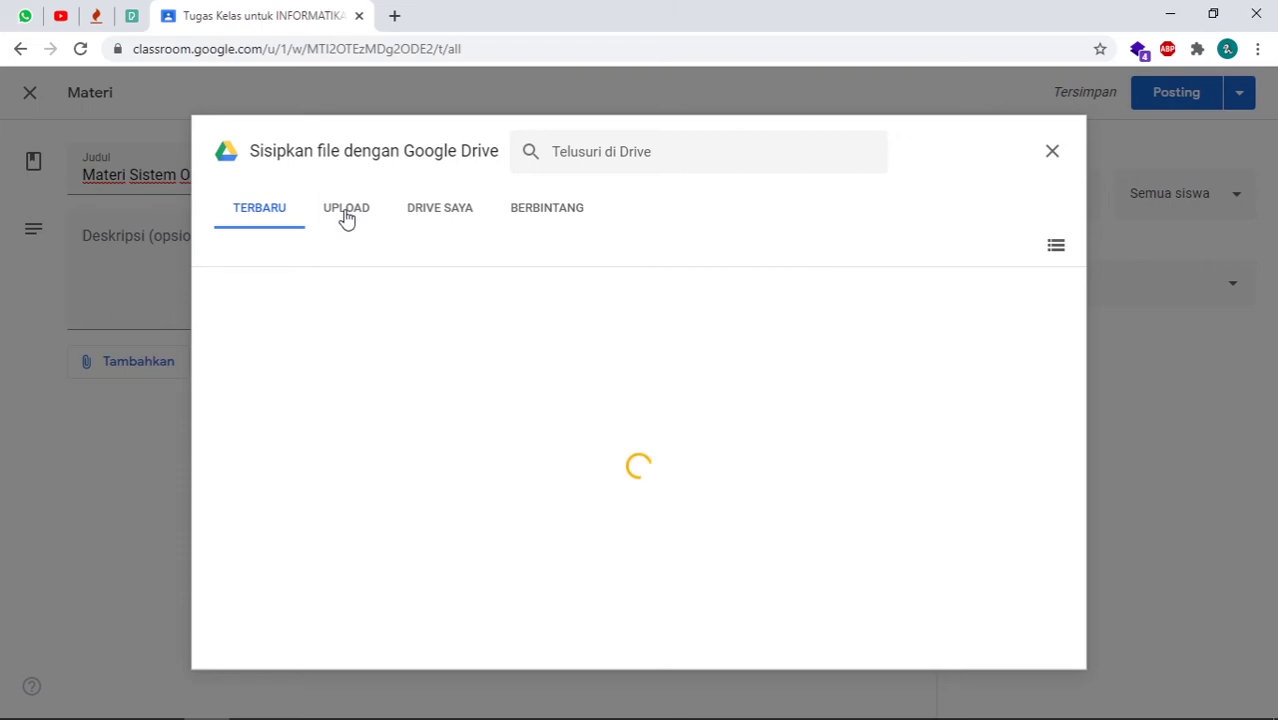
{"action": "left_click", "coordinate": [348, 218]}
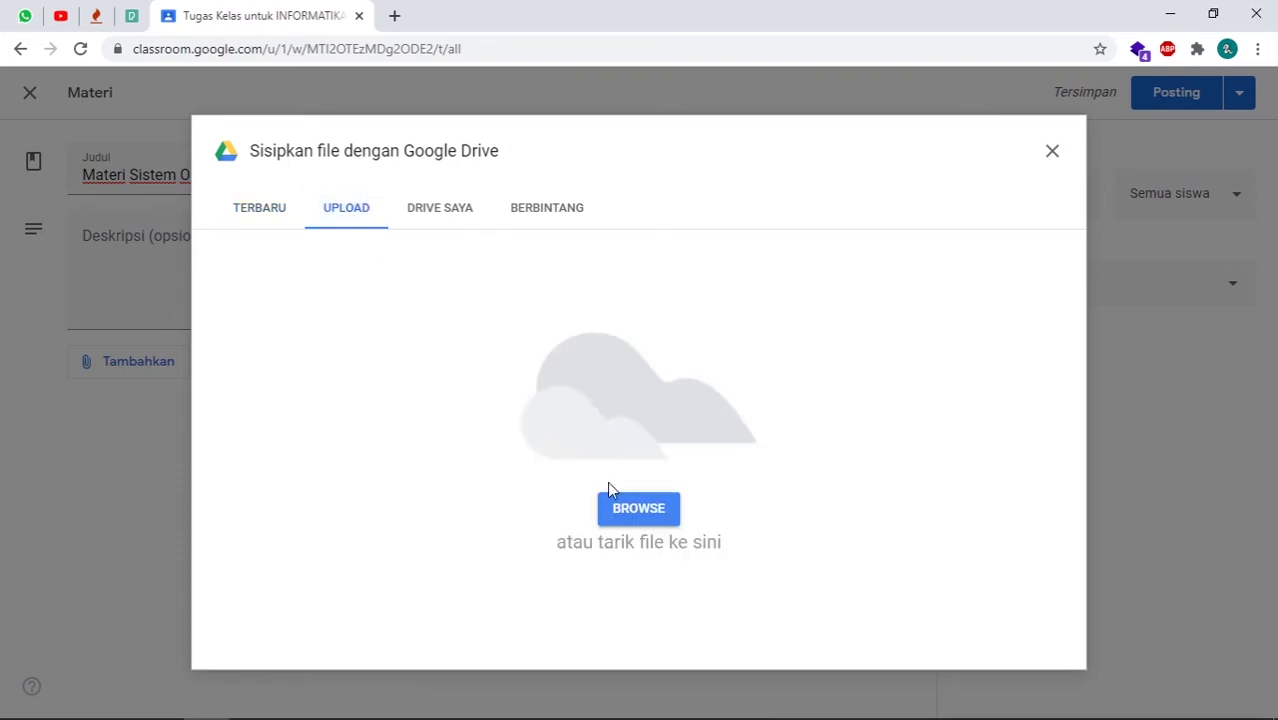
{"action": "left_click", "coordinate": [630, 510]}
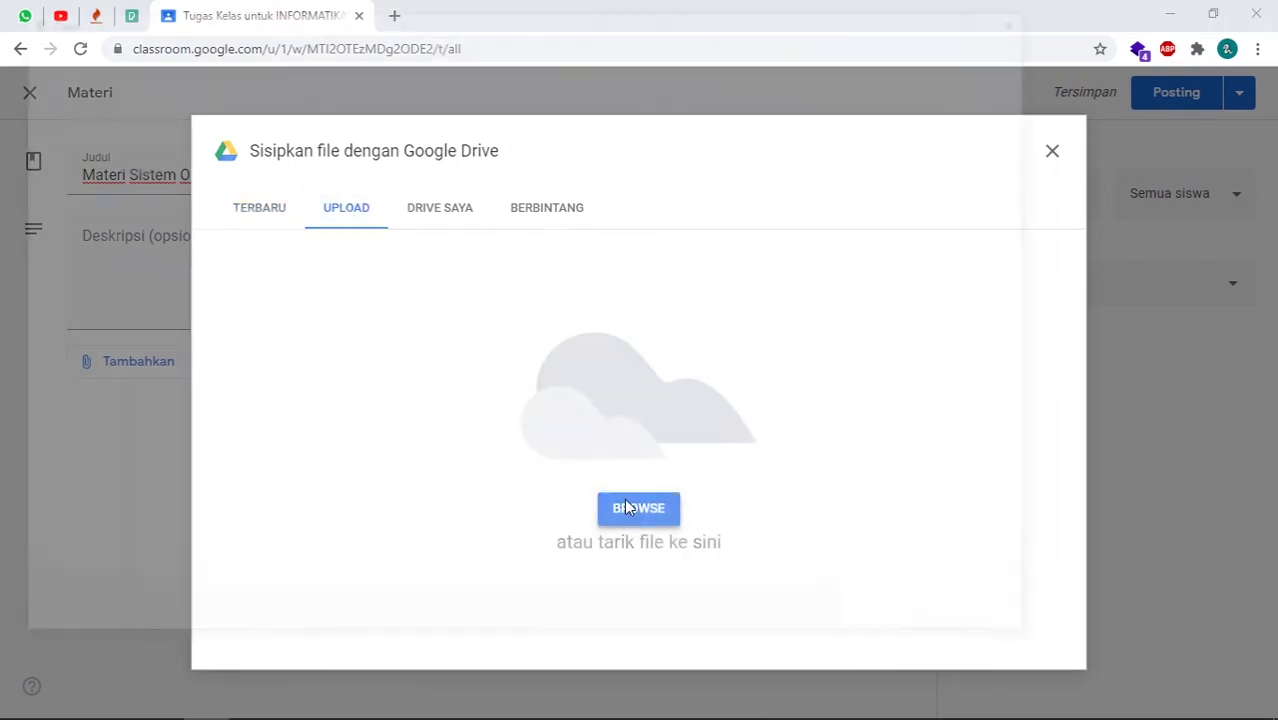
{"action": "left_click", "coordinate": [80, 237]}
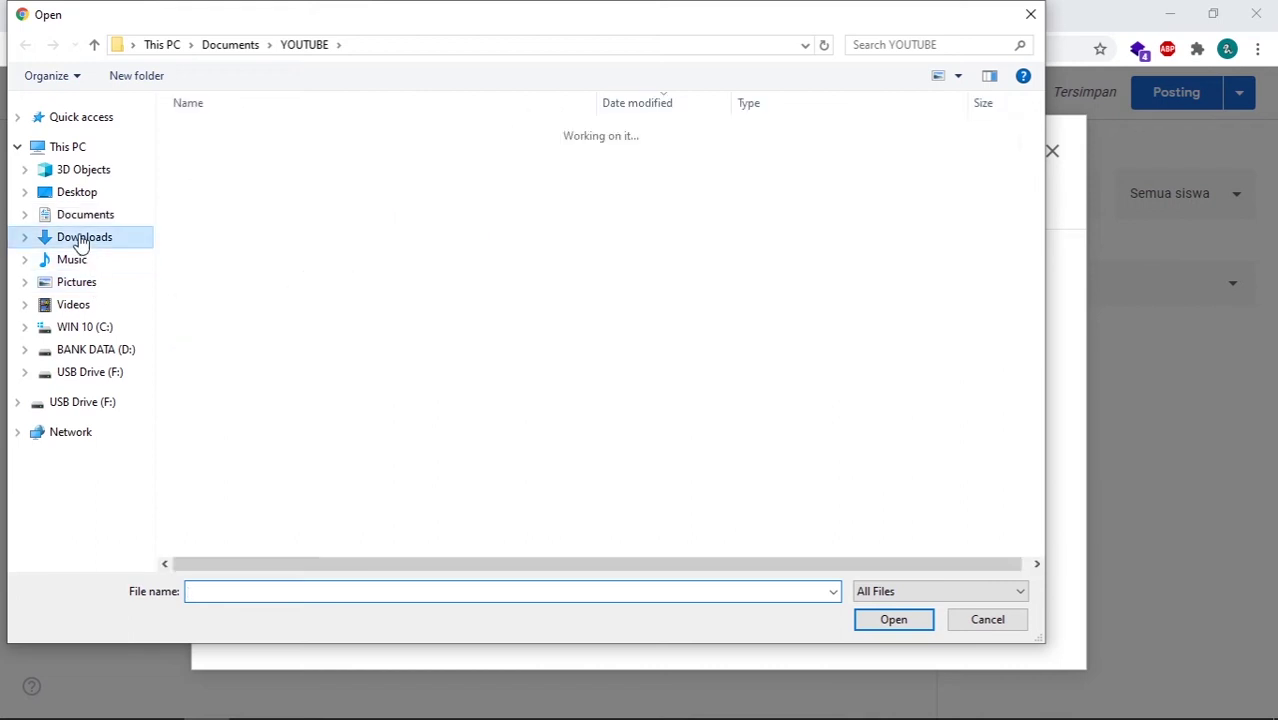
{"action": "left_click", "coordinate": [100, 350]}
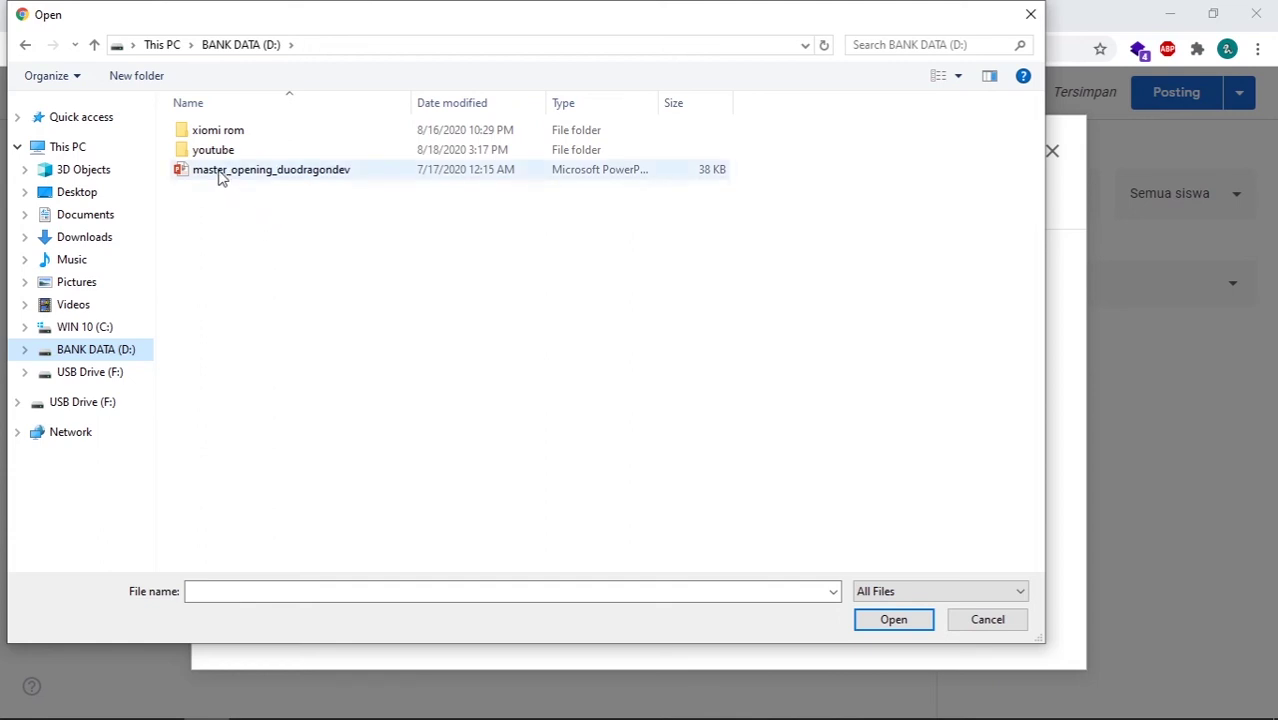
{"action": "right_click", "coordinate": [771, 108]}
{"action": "left_click", "coordinate": [785, 121]}
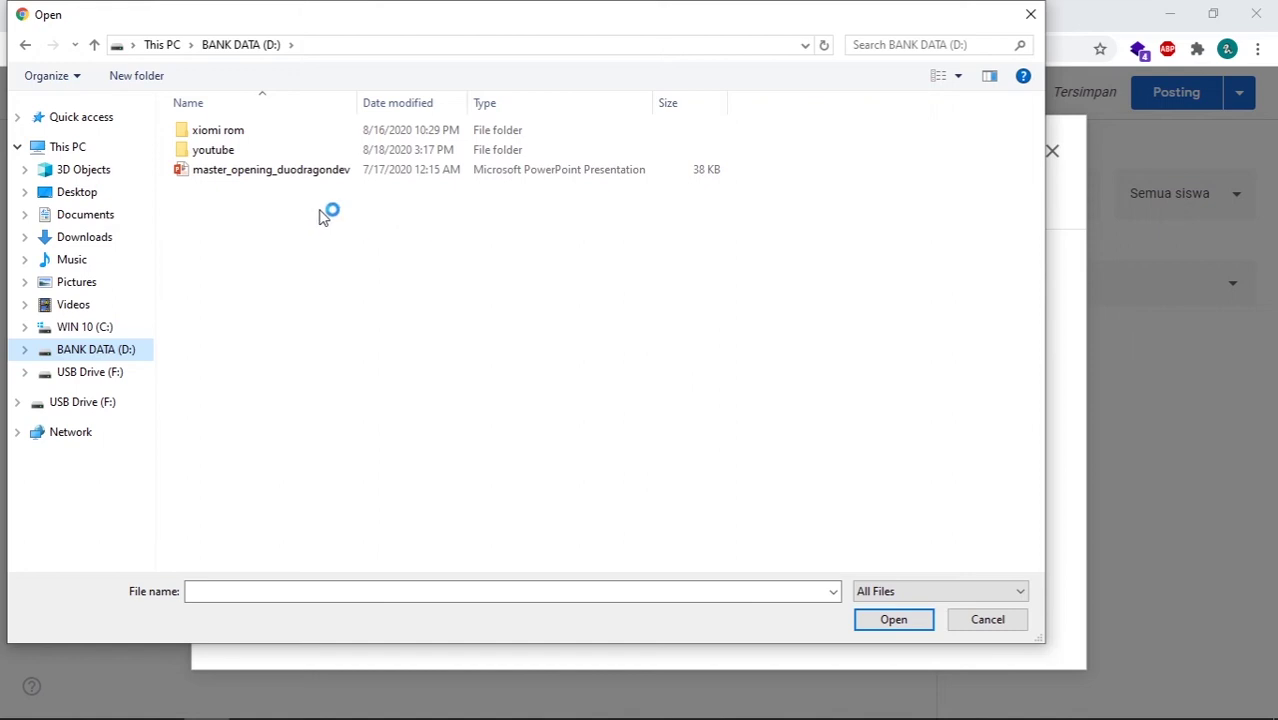
{"action": "left_click", "coordinate": [240, 178]}
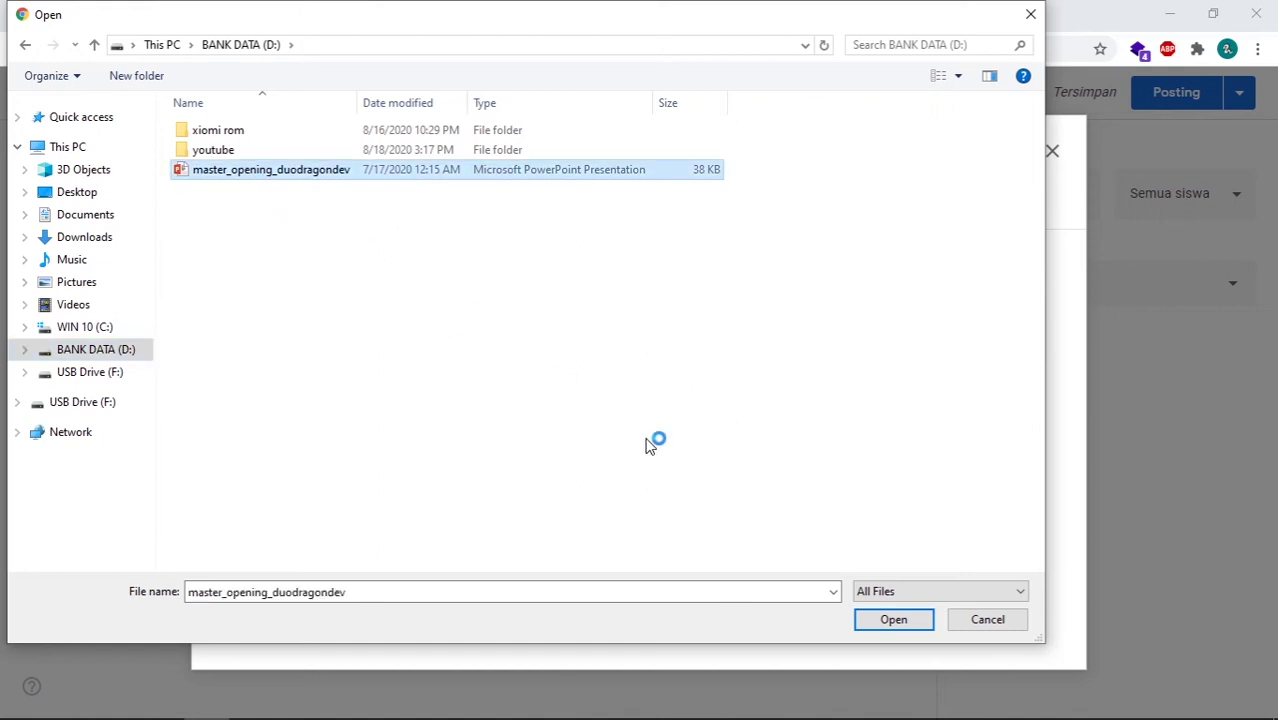
{"action": "left_click", "coordinate": [885, 619]}
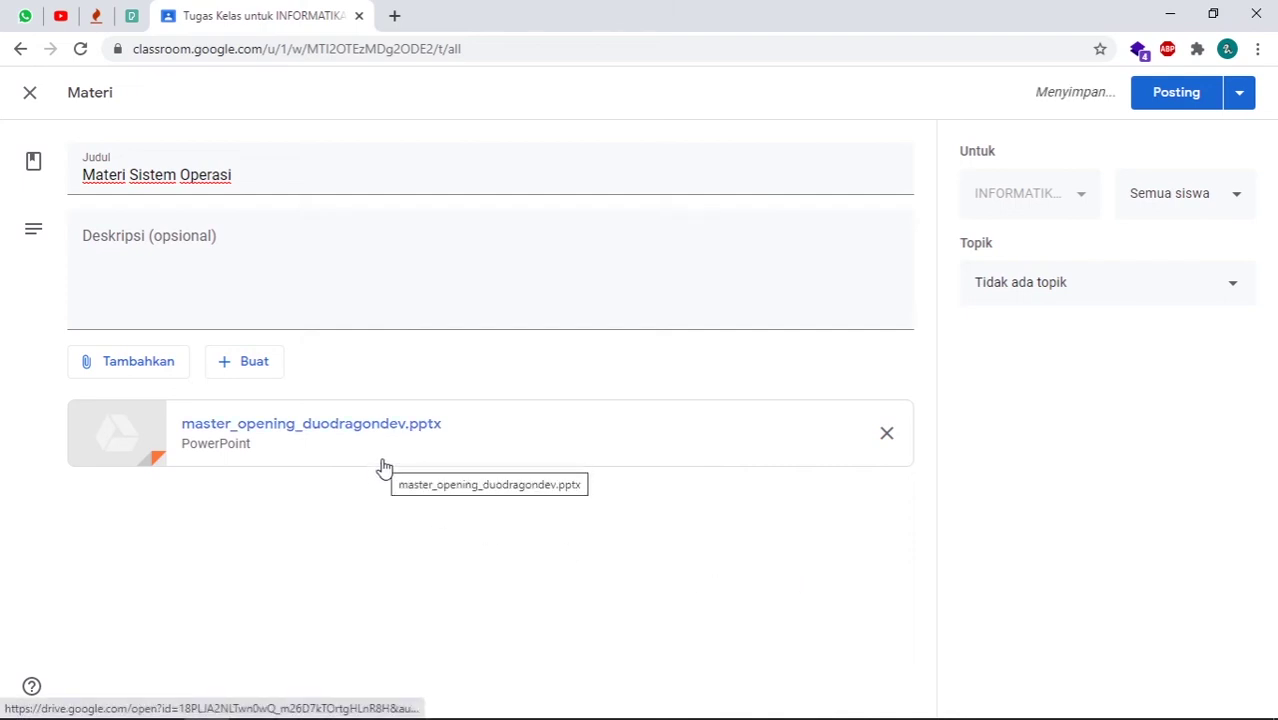
- Start adding a YouTube video attachment, switch to YouTube and open DuoDragonDev's video "Membuat Bootable Linux di Flashdisk dengan Ubuntu 20.04", keeping it paused
{"action": "left_click", "coordinate": [166, 368]}
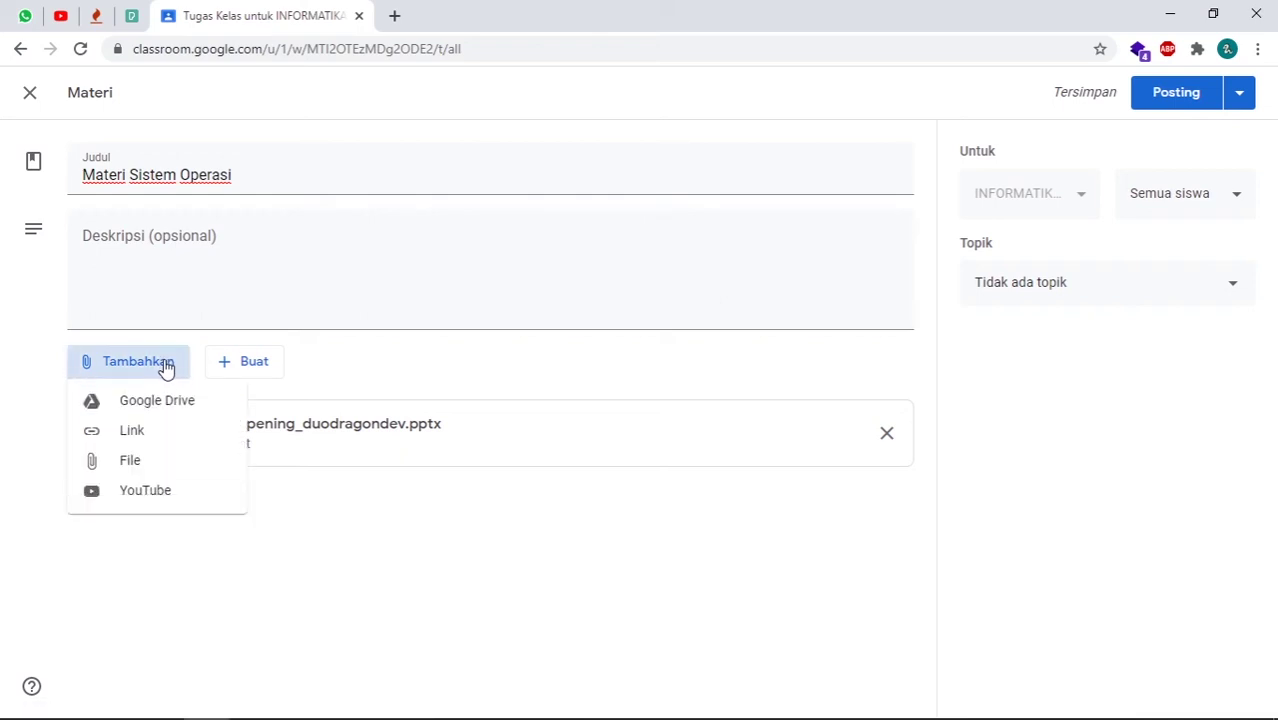
{"action": "left_click", "coordinate": [151, 498]}
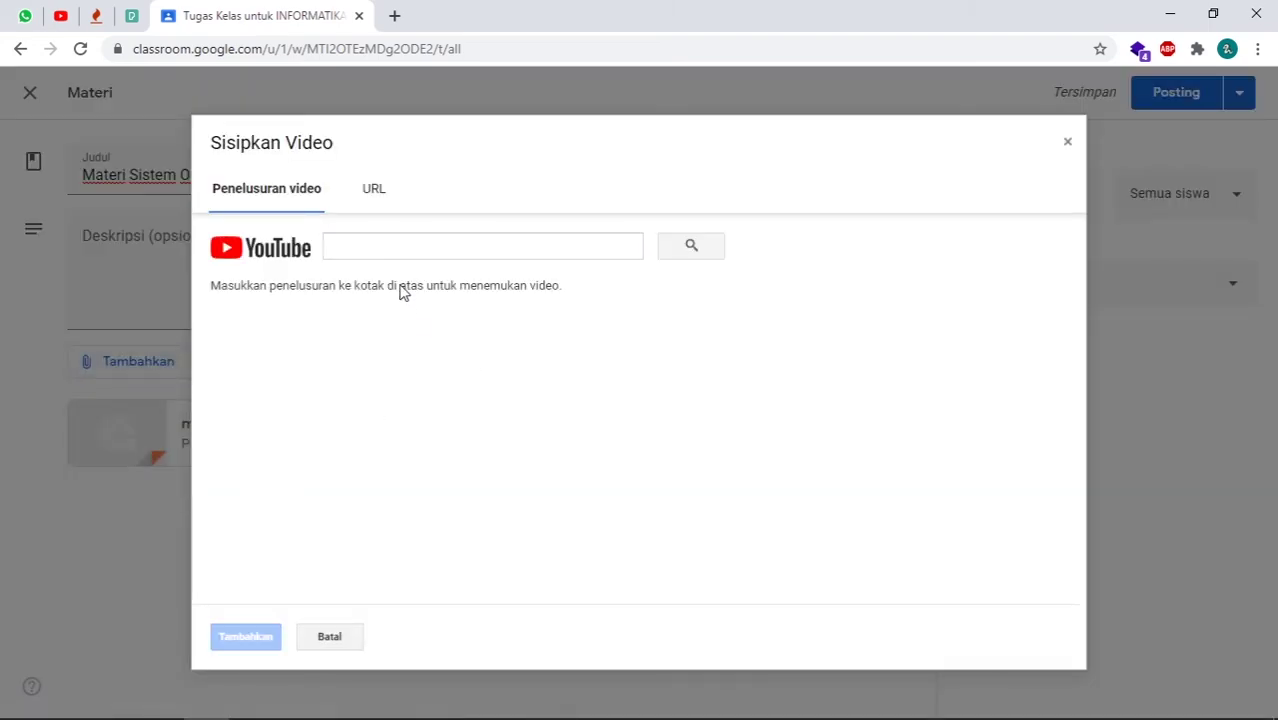
{"action": "left_click", "coordinate": [60, 15]}
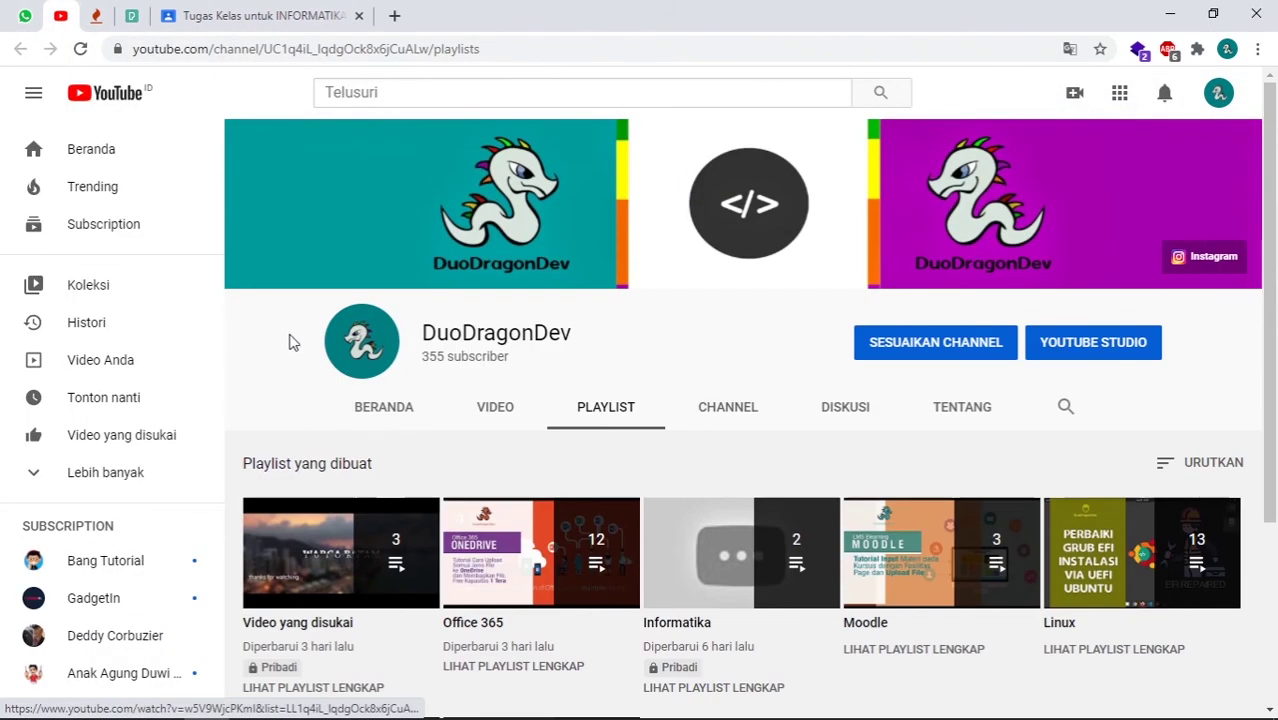
{"action": "left_click", "coordinate": [502, 415]}
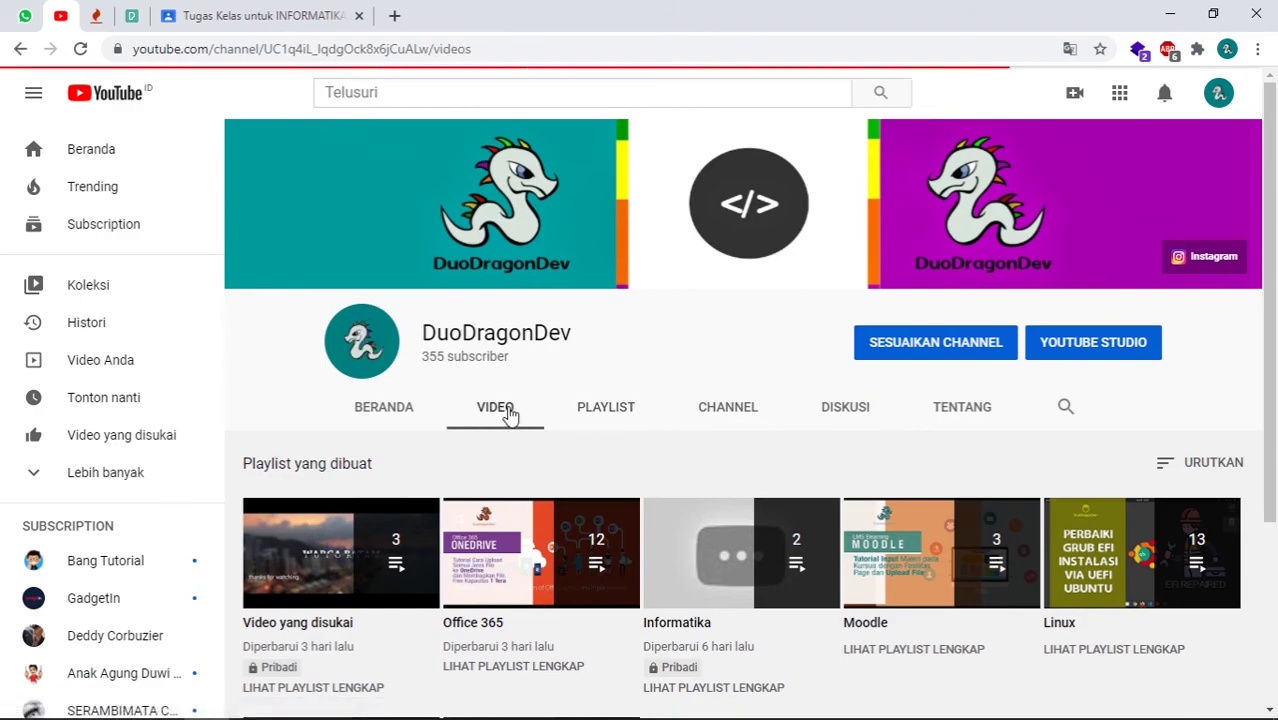
{"action": "scroll", "coordinate": [556, 478], "scroll_direction": "down", "scroll_amount": 3}
{"action": "scroll", "coordinate": [557, 500], "scroll_direction": "down", "scroll_amount": 10}
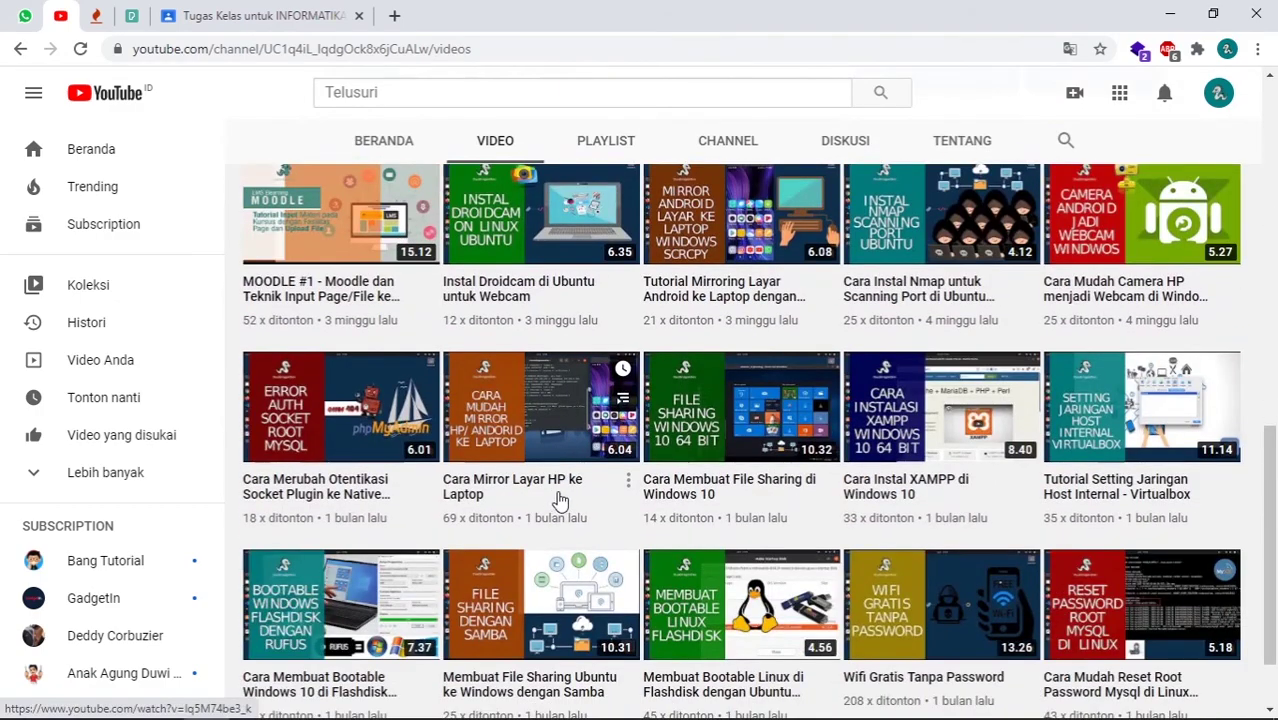
{"action": "scroll", "coordinate": [570, 500], "scroll_direction": "up", "scroll_amount": 5}
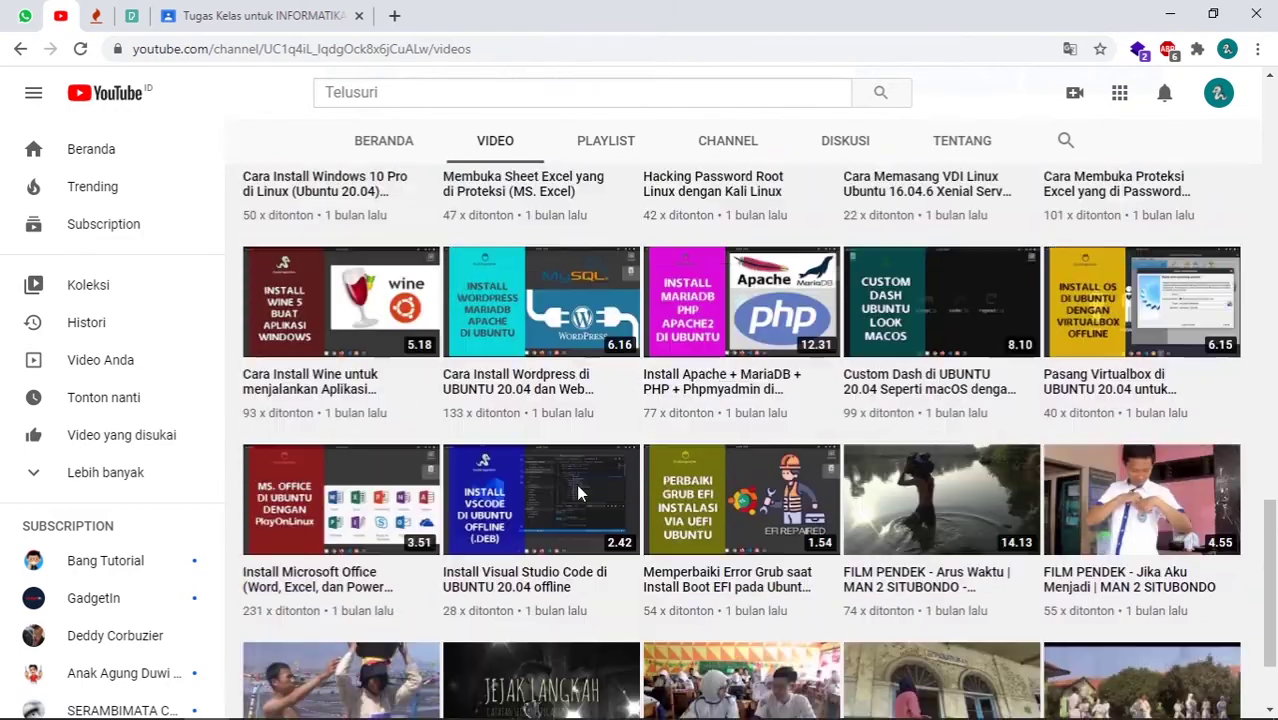
{"action": "scroll", "coordinate": [588, 502], "scroll_direction": "up", "scroll_amount": 1}
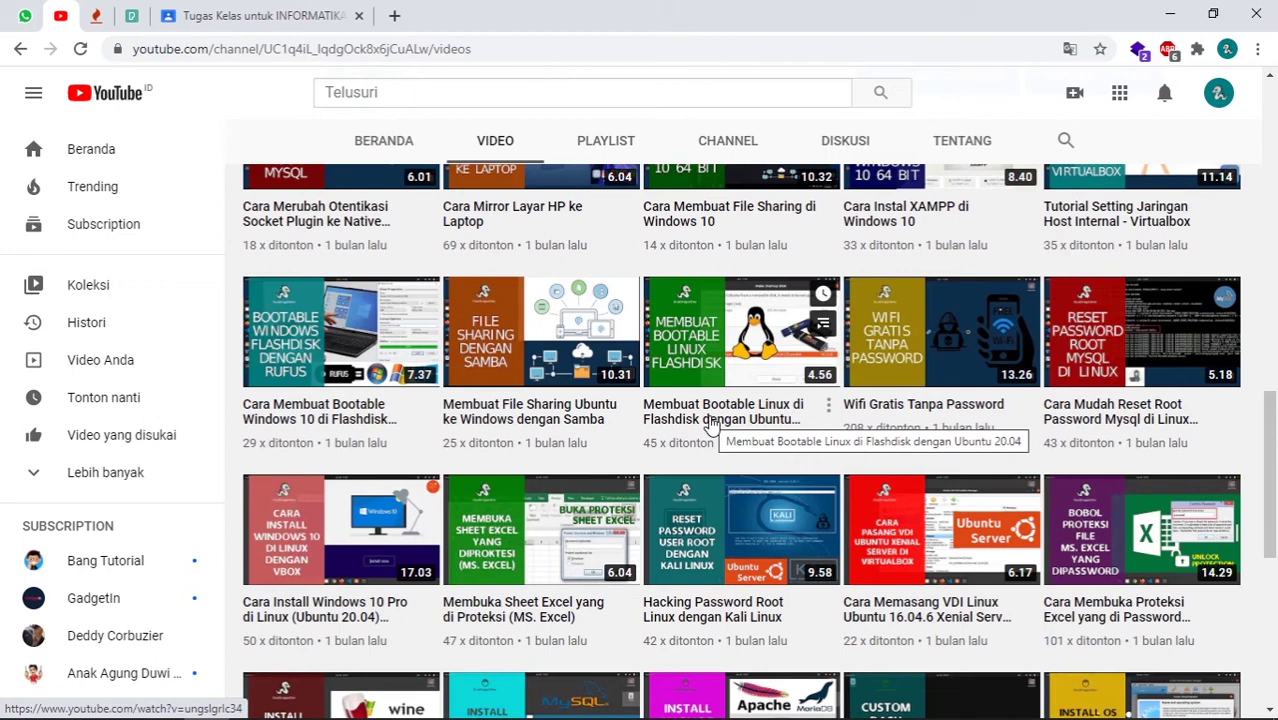
{"action": "left_click", "coordinate": [741, 420]}
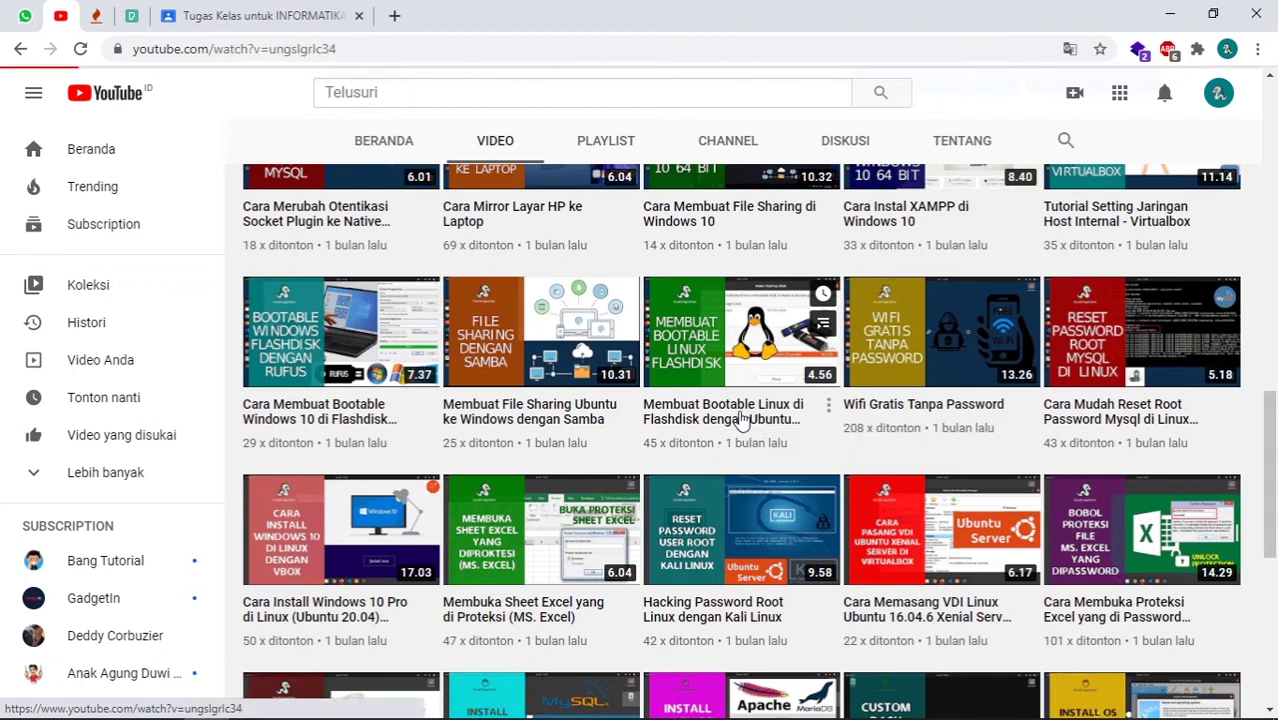
{"action": "left_click", "coordinate": [66, 575]}
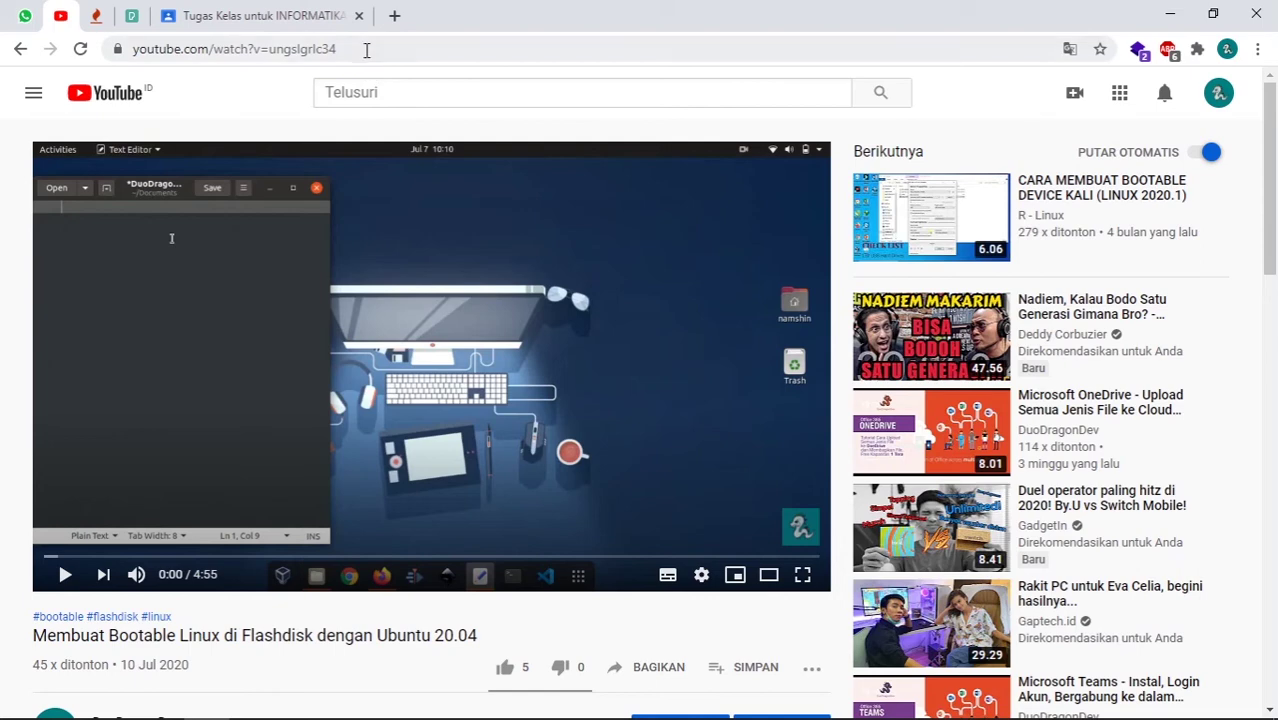
- Copy the YouTube video's URL, switch to Google Classroom and search for it in the material's video search
{"action": "left_click_drag", "start_coordinate": [362, 49], "coordinate": [122, 40]}
{"action": "right_click", "coordinate": [187, 57]}
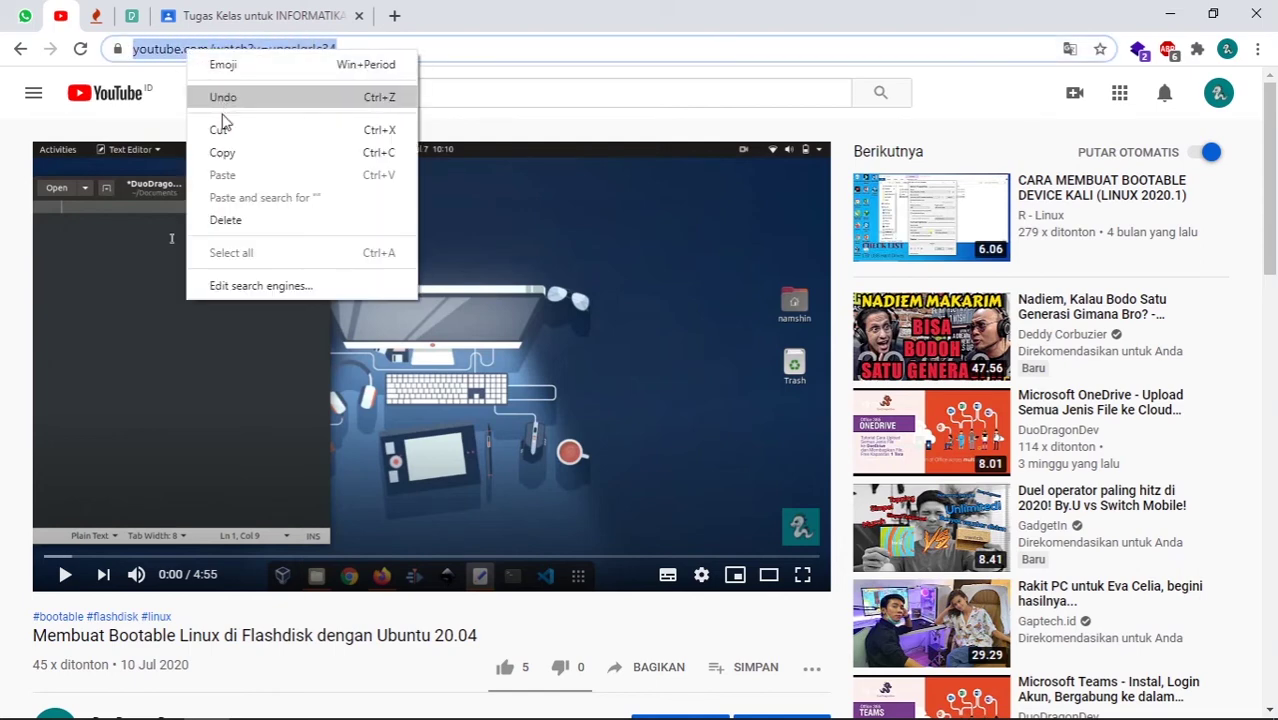
{"action": "left_click", "coordinate": [224, 152]}
{"action": "left_click", "coordinate": [242, 20]}
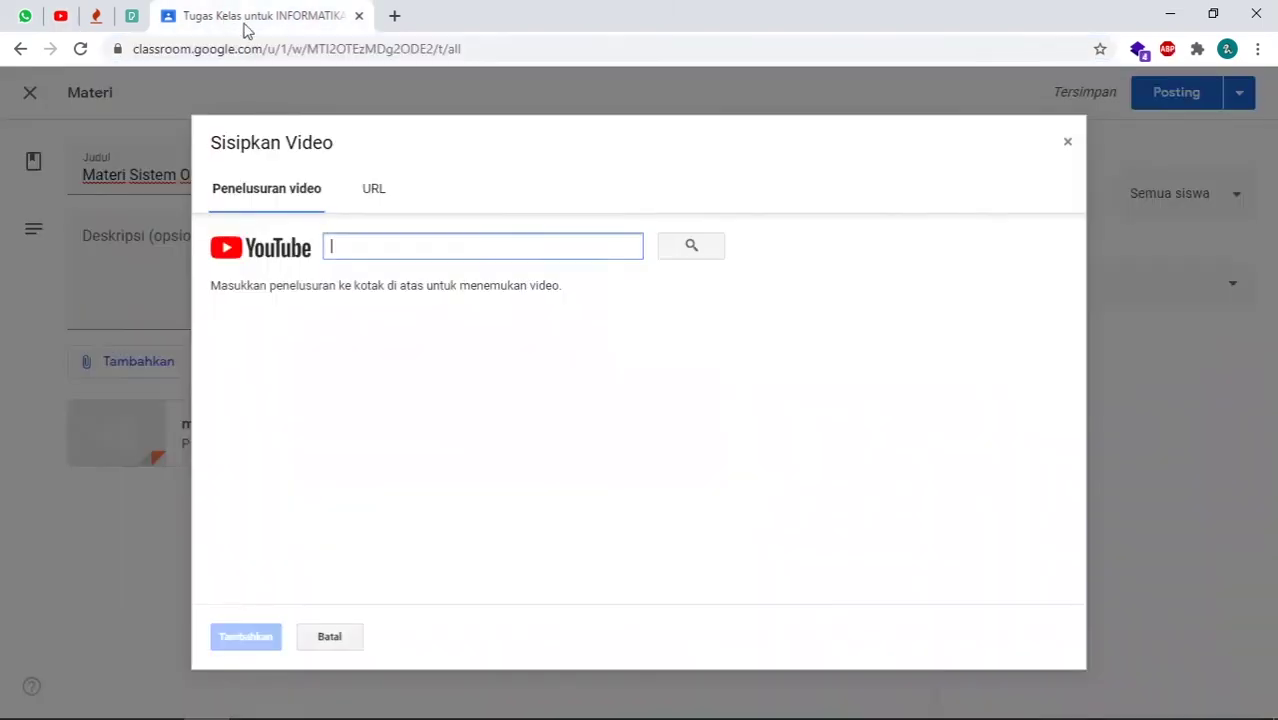
{"action": "right_click", "coordinate": [420, 245]}
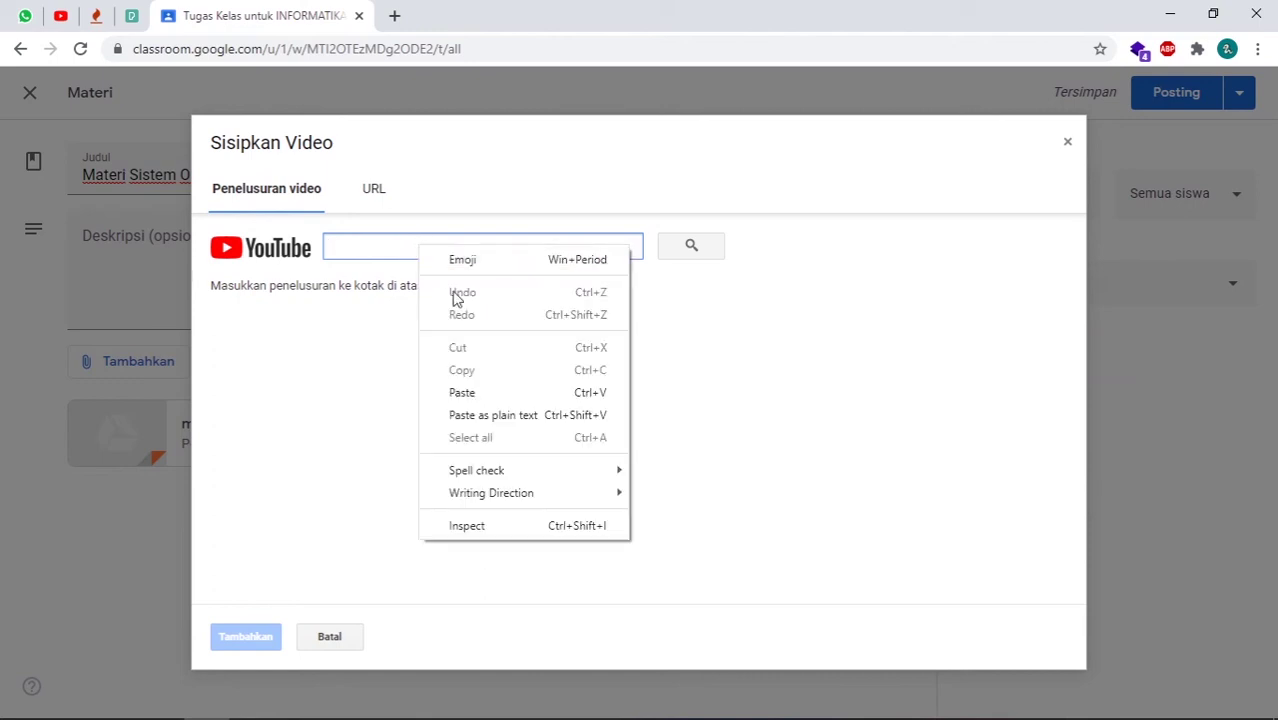
{"action": "left_click", "coordinate": [463, 393]}
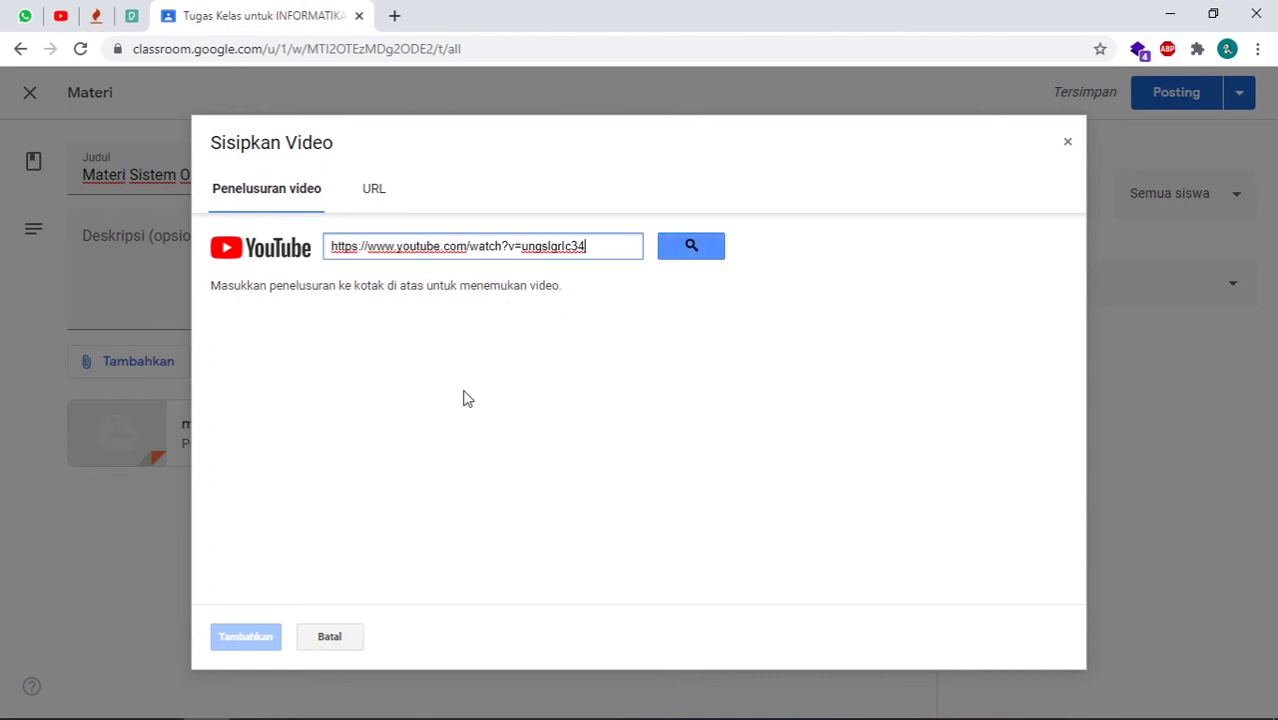
{"action": "left_click", "coordinate": [692, 250]}
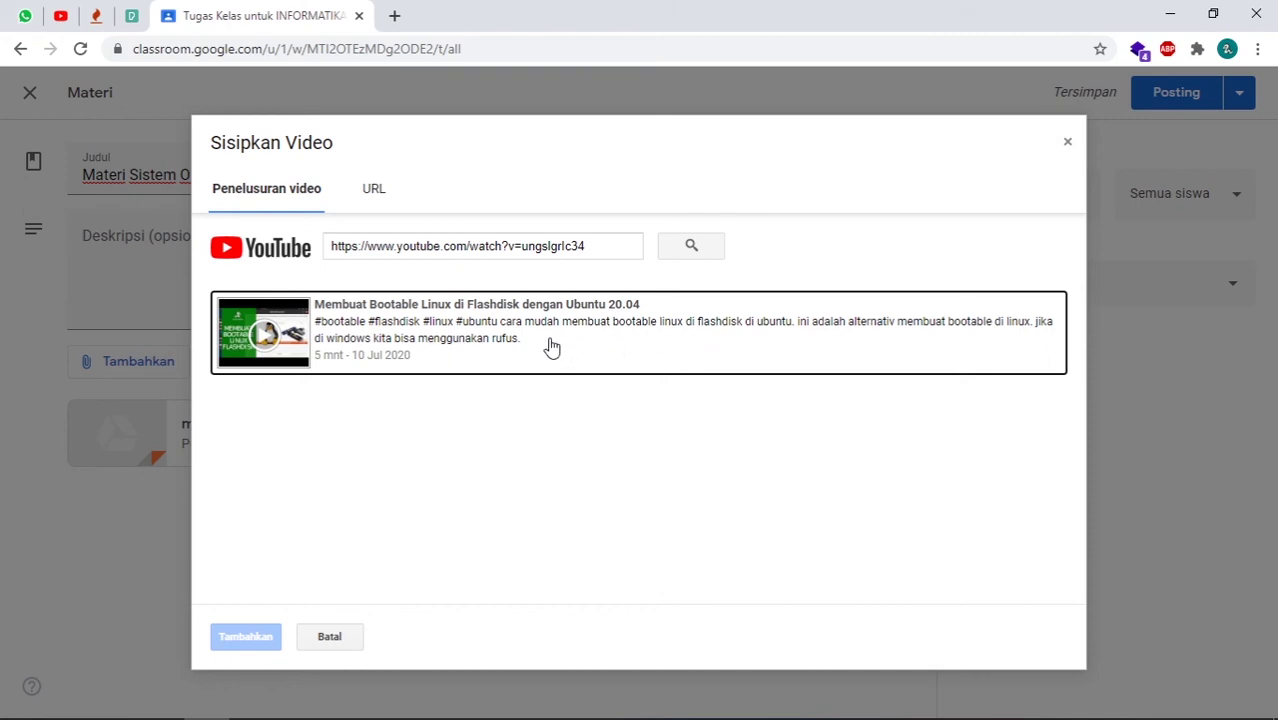
- Attach the found video "Membuat Bootable Linux di Flashdisk dengan Ubuntu 20.04" to the material
{"action": "left_click", "coordinate": [553, 347]}
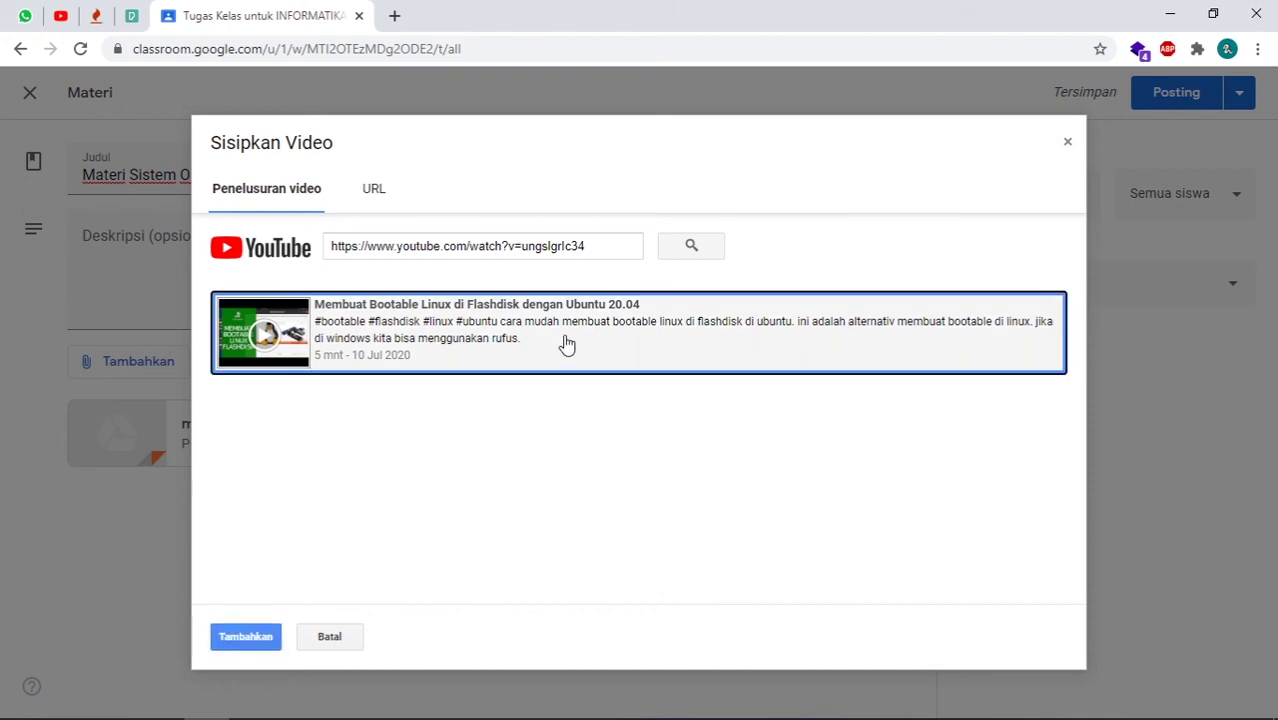
{"action": "left_click", "coordinate": [566, 344]}
{"action": "left_click", "coordinate": [553, 341]}
{"action": "left_click", "coordinate": [262, 638]}
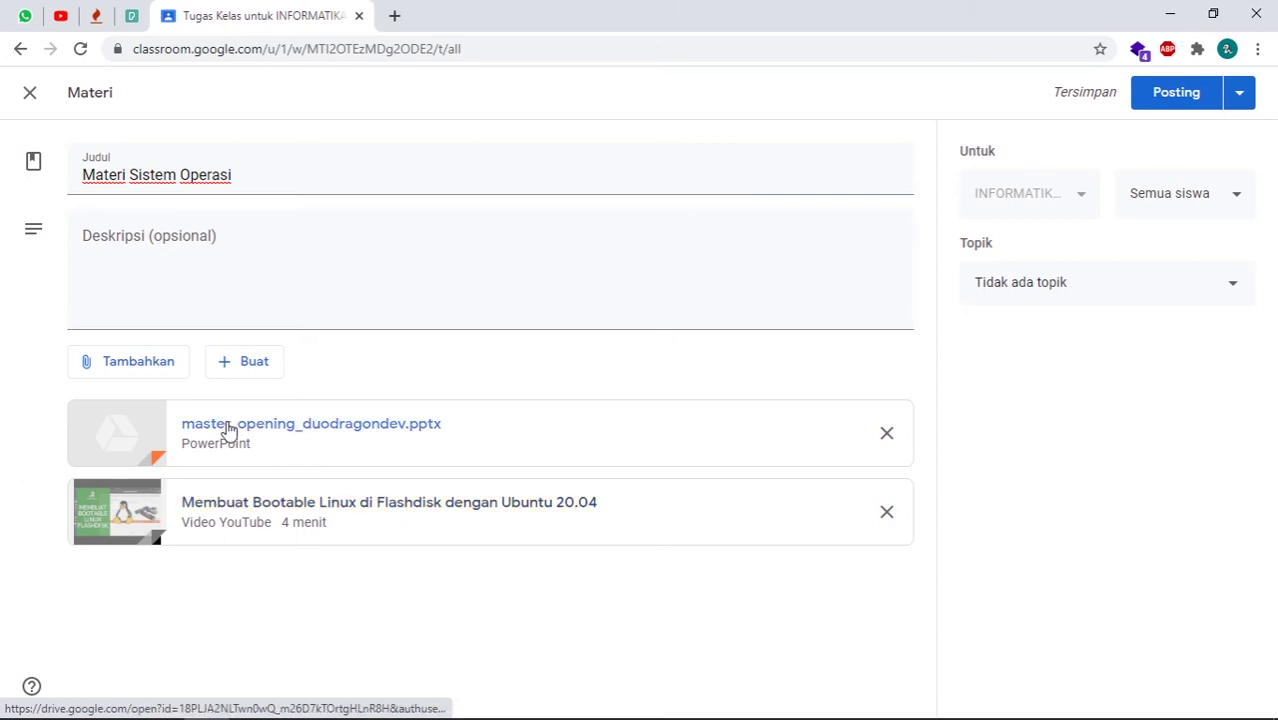
- Search Google for "sistem operasi" in a new browser tab to find text for the material's description
{"action": "left_click", "coordinate": [241, 263]}
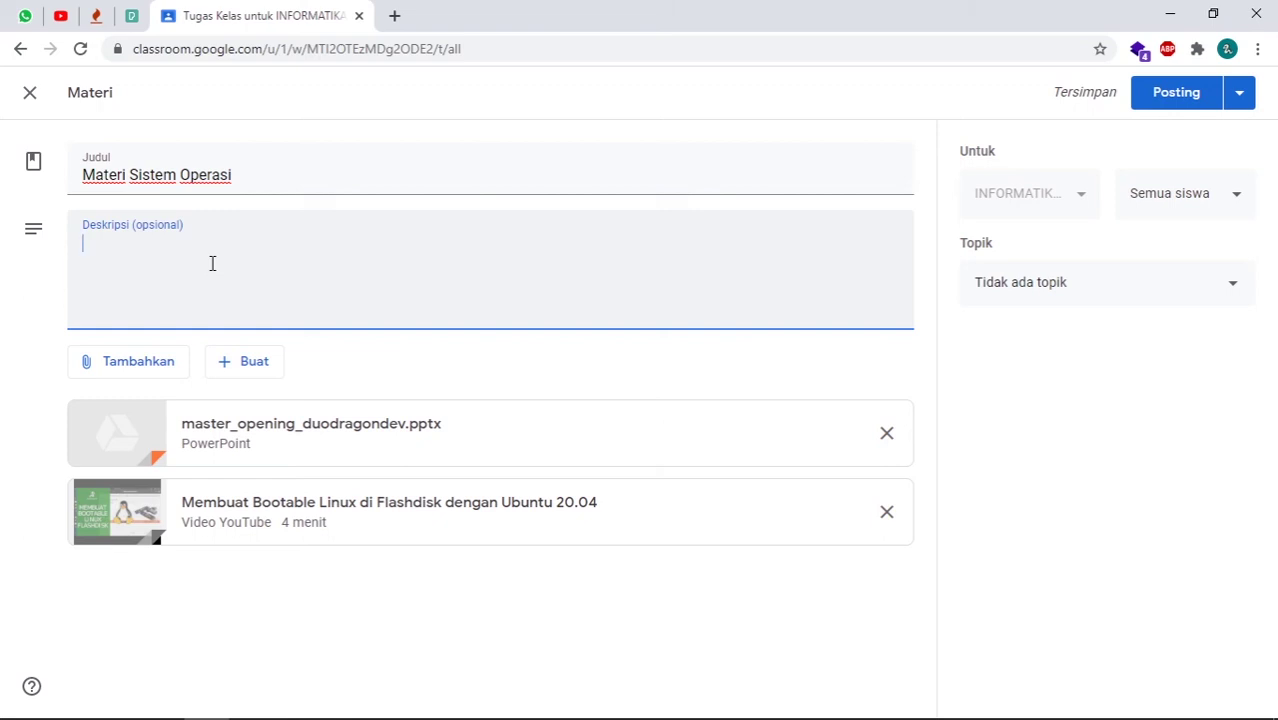
{"action": "left_click", "coordinate": [394, 16]}
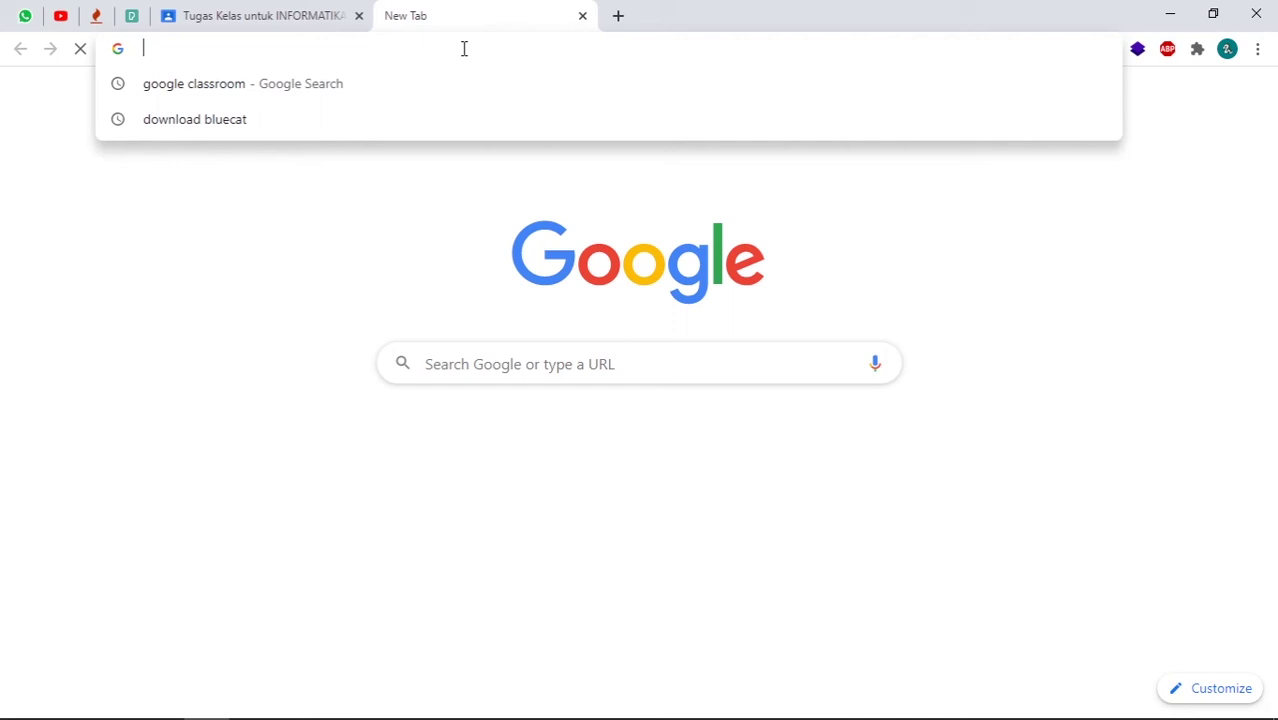
{"action": "type", "text": "sistem "}
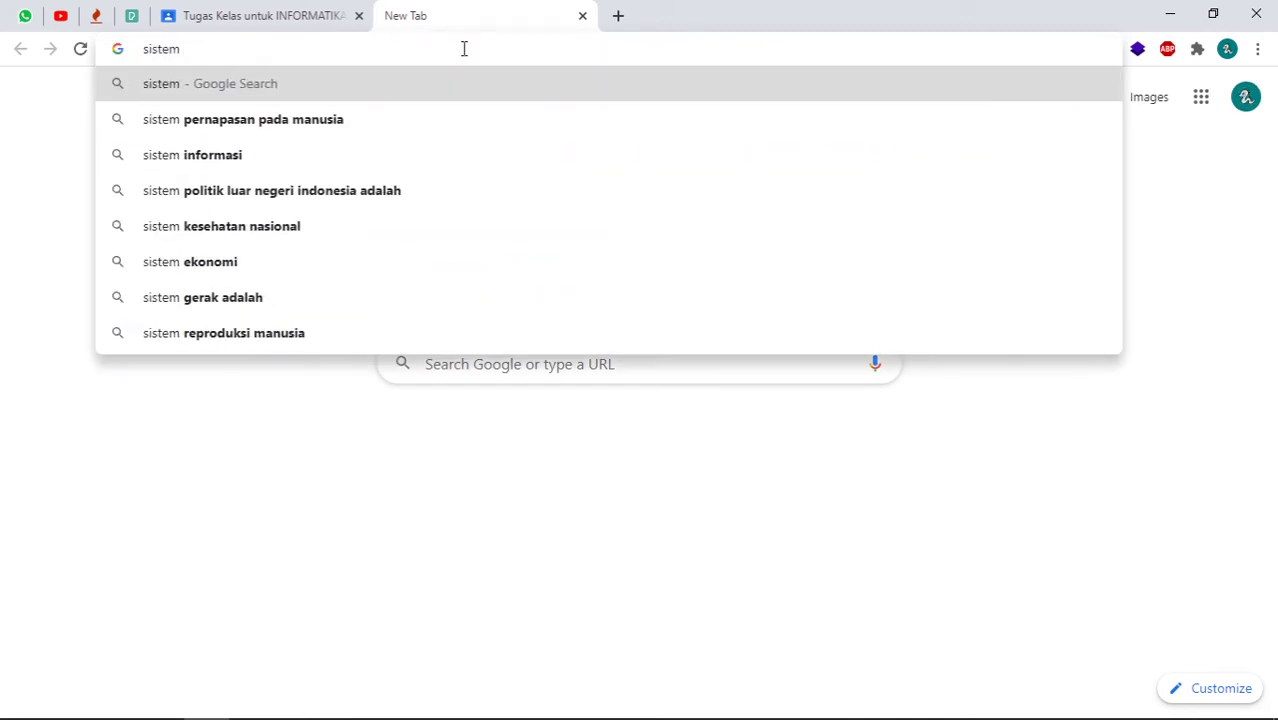
{"action": "type", "text": "operasi"}
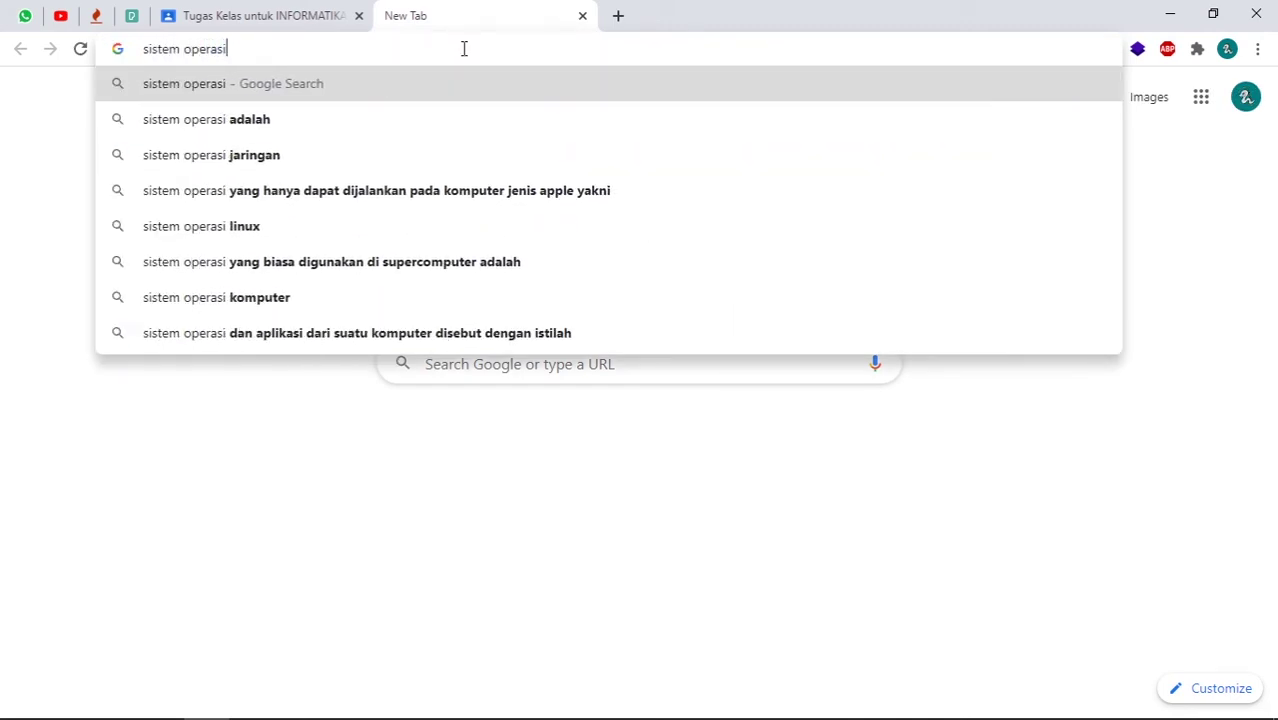
{"action": "key", "text": "Return"}
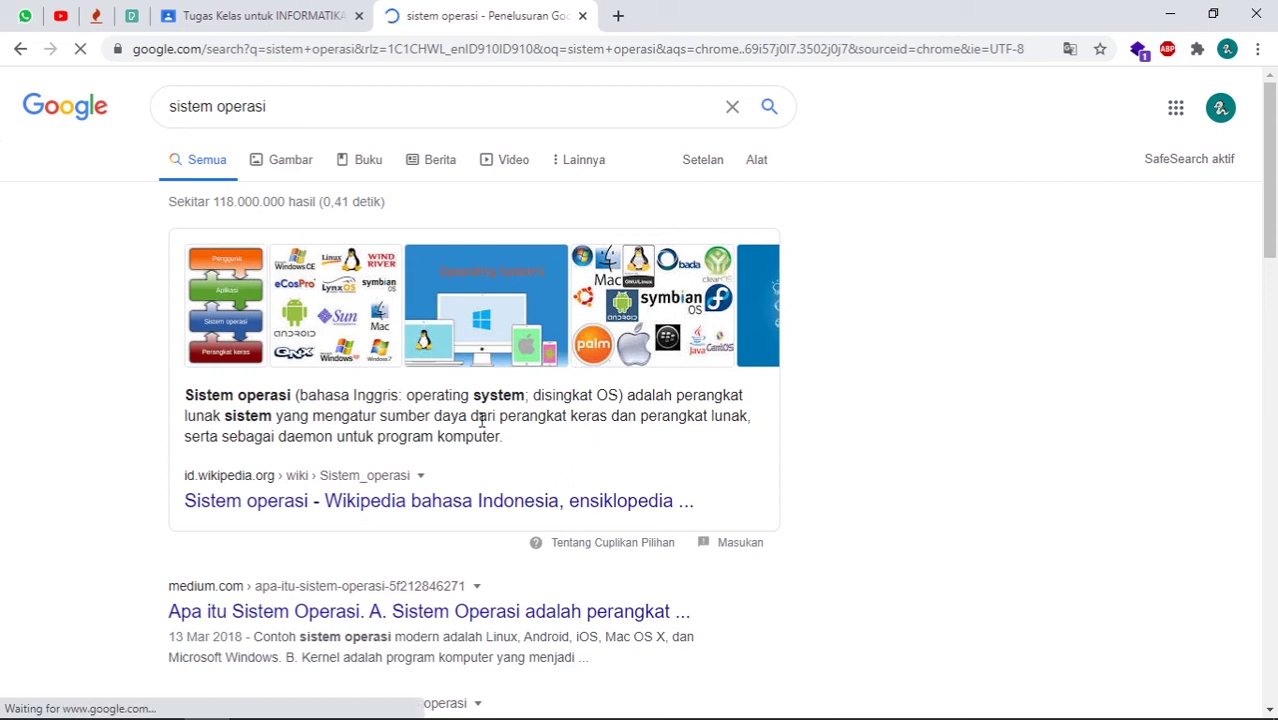
- Copy the whole Wikipedia definition of Sistem operasi from the featured snippet of the search results
{"action": "left_click_drag", "start_coordinate": [503, 436], "coordinate": [192, 396]}
{"action": "right_click", "coordinate": [272, 412]}
{"action": "left_click", "coordinate": [893, 454]}
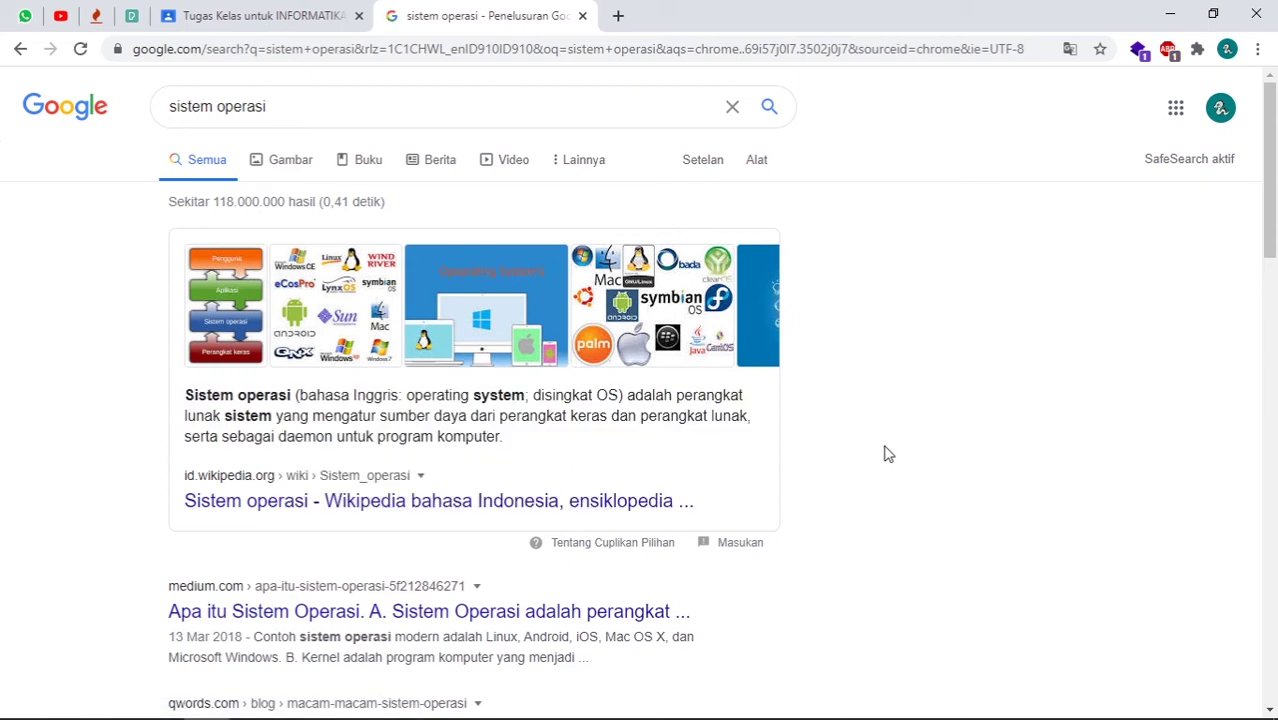
{"action": "left_click_drag", "start_coordinate": [533, 451], "coordinate": [192, 396]}
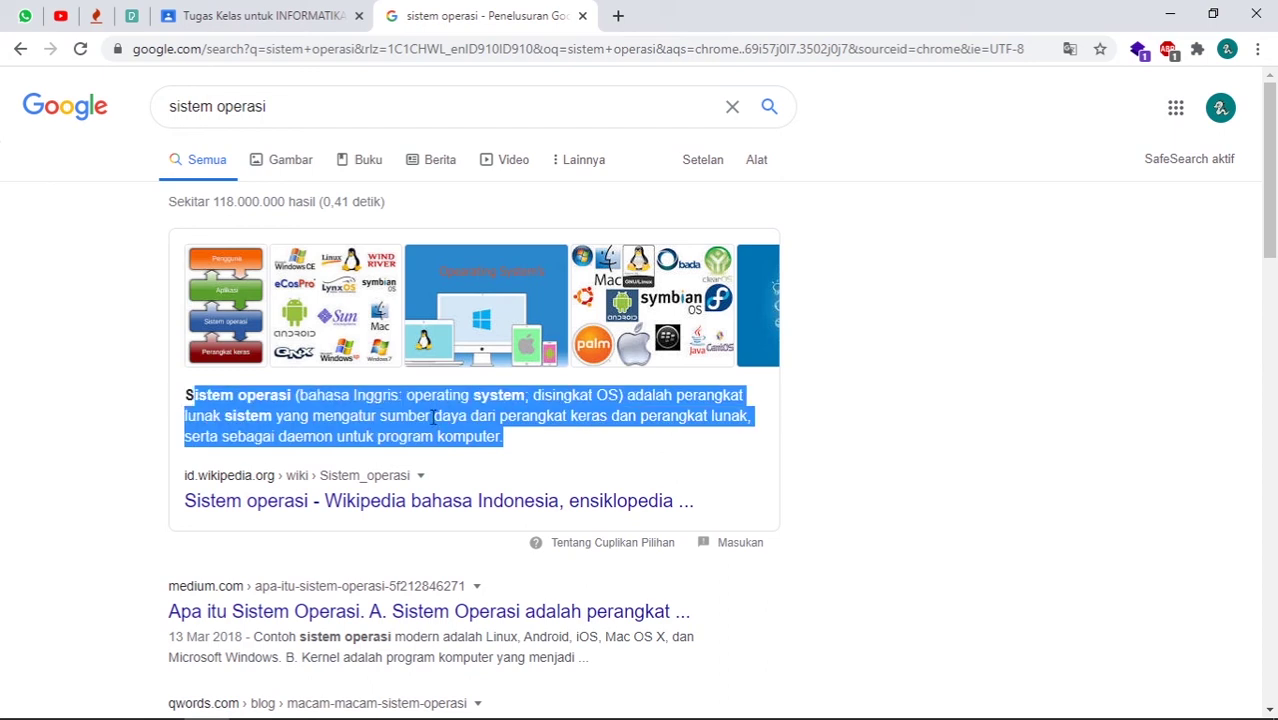
{"action": "left_click_drag", "start_coordinate": [530, 450], "coordinate": [186, 398]}
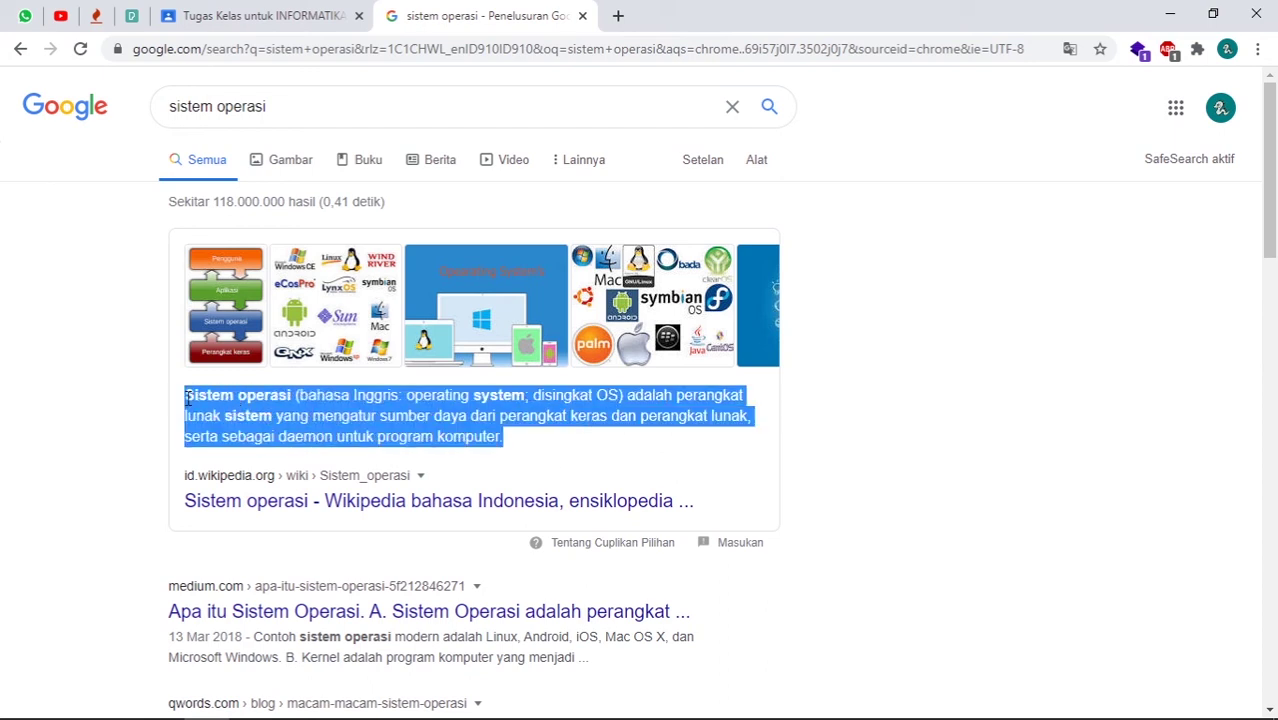
{"action": "right_click", "coordinate": [397, 418]}
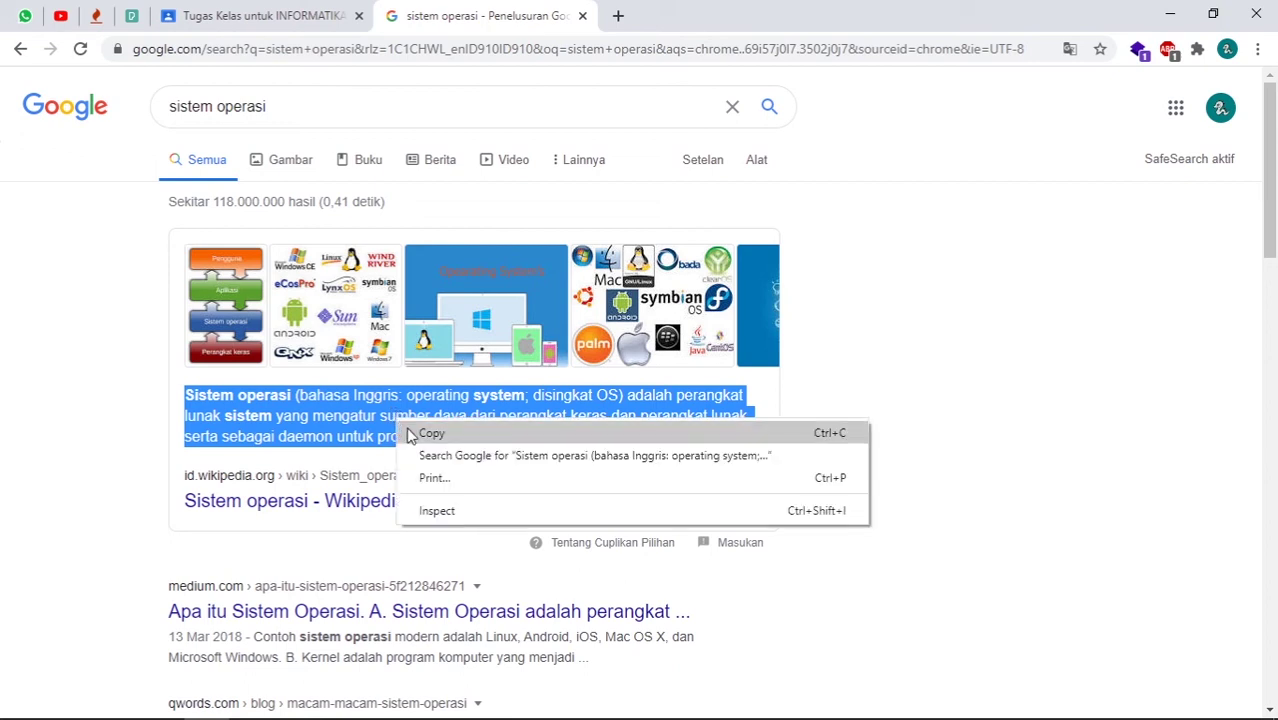
{"action": "left_click", "coordinate": [430, 435]}
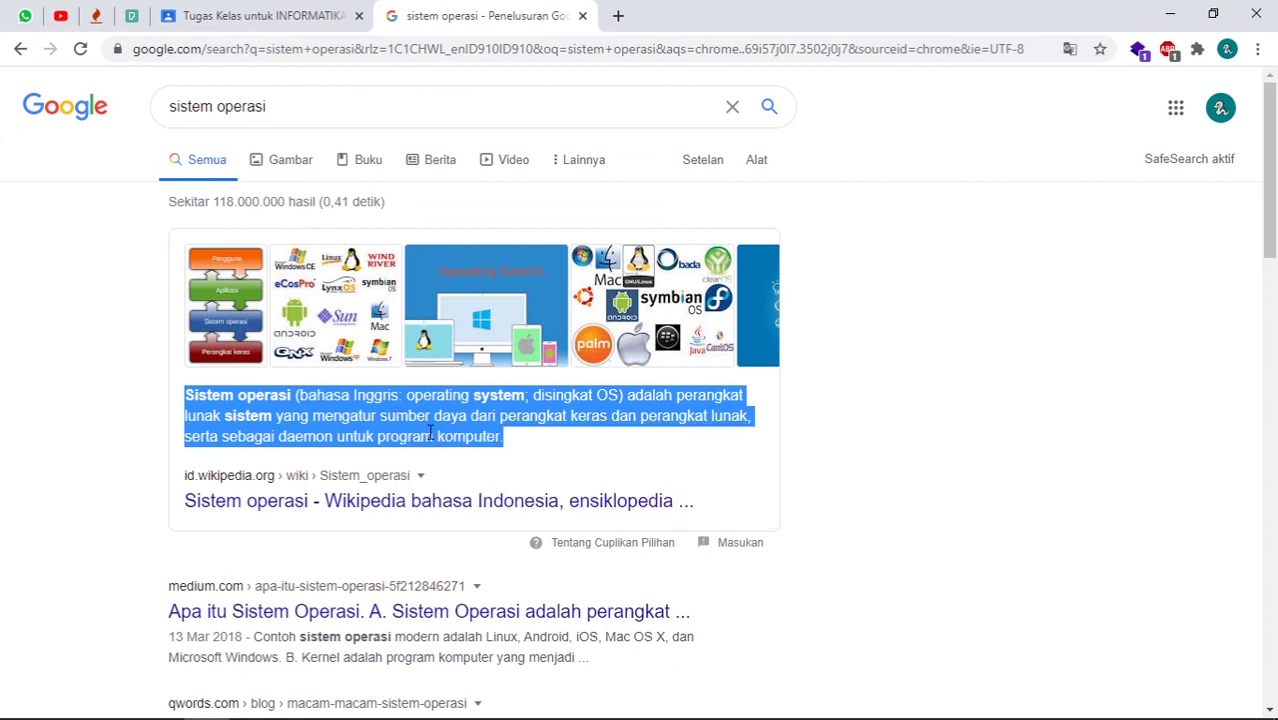
- Return to Google Classroom and paste the copied definition into the material's description
{"action": "left_click", "coordinate": [240, 12]}
{"action": "right_click", "coordinate": [262, 296]}
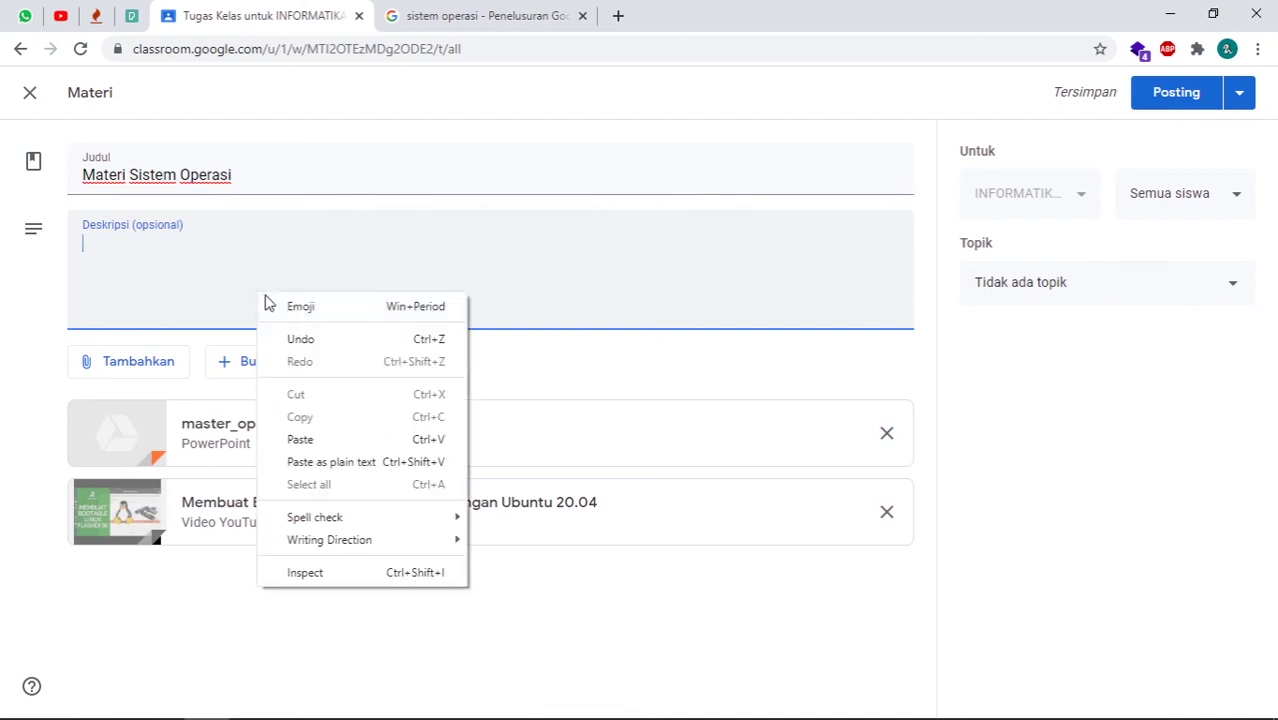
{"action": "left_click", "coordinate": [301, 440]}
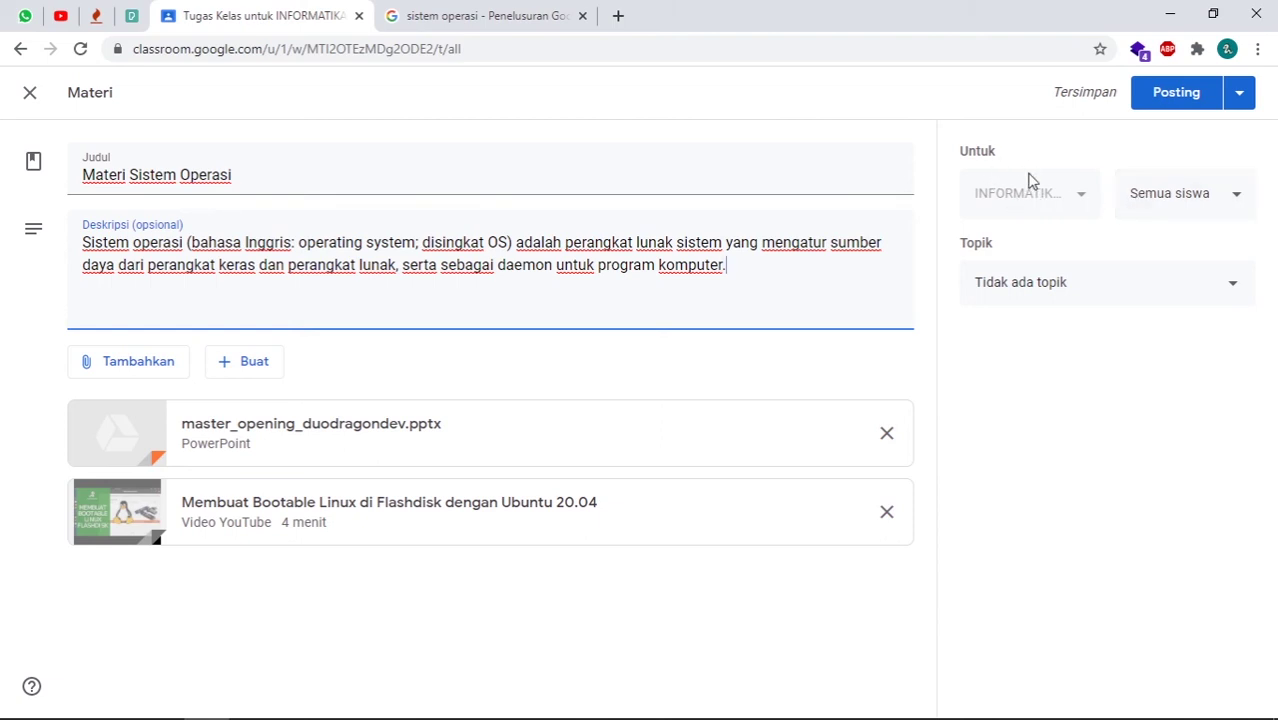
- Check the student audience selection, leaving it at Semua siswa, and assign the material to the topic Sistem Operasi
{"action": "left_click_drag", "start_coordinate": [957, 157], "coordinate": [996, 157]}
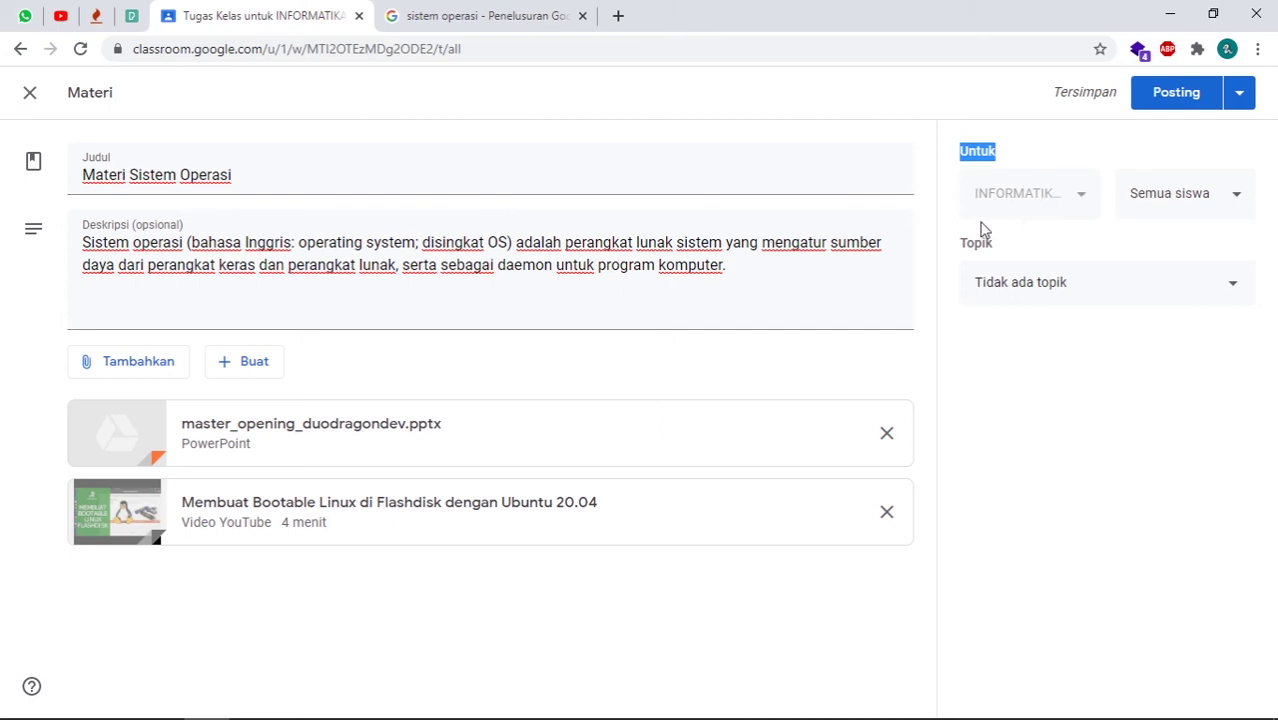
{"action": "left_click", "coordinate": [1154, 205]}
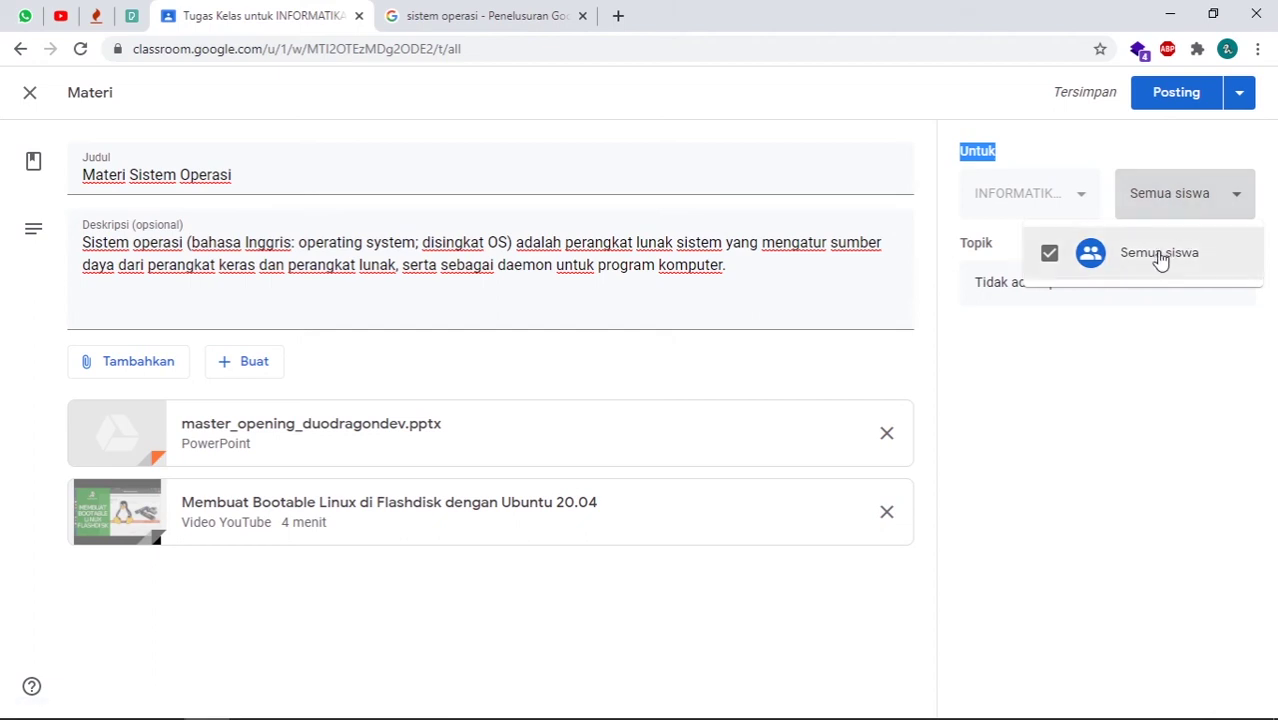
{"action": "left_click", "coordinate": [1168, 201]}
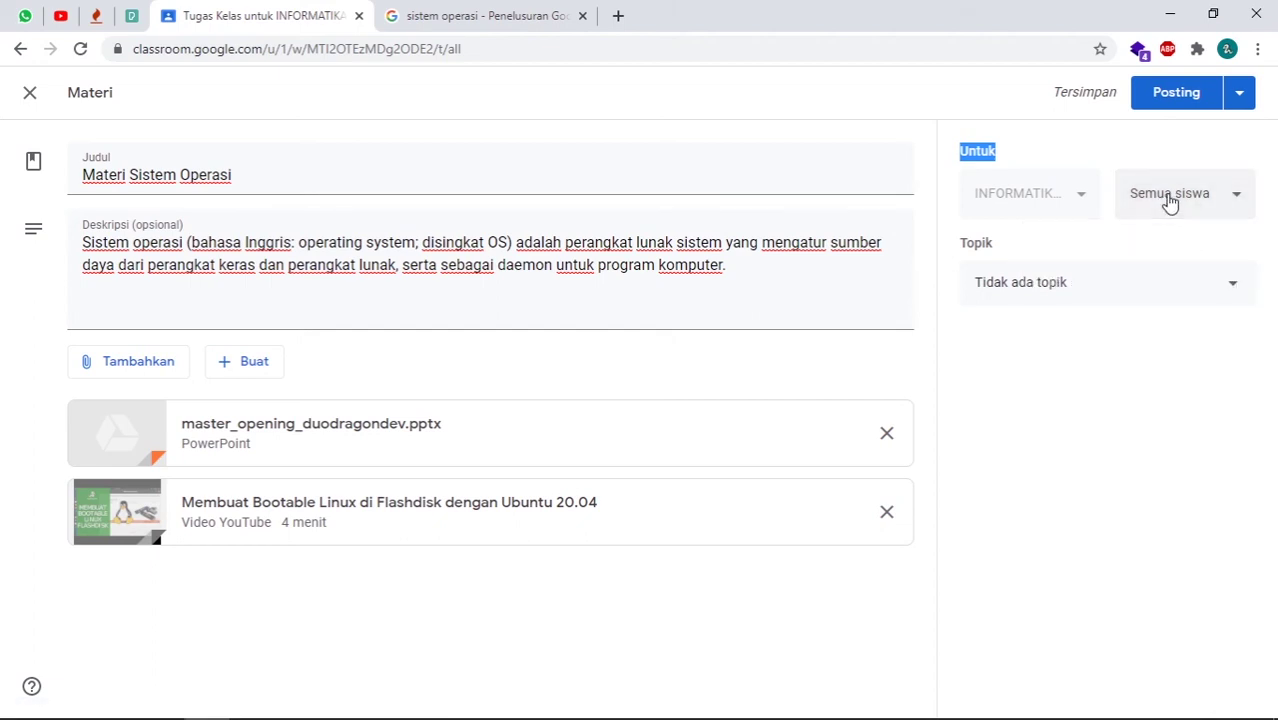
{"action": "left_click", "coordinate": [1010, 290]}
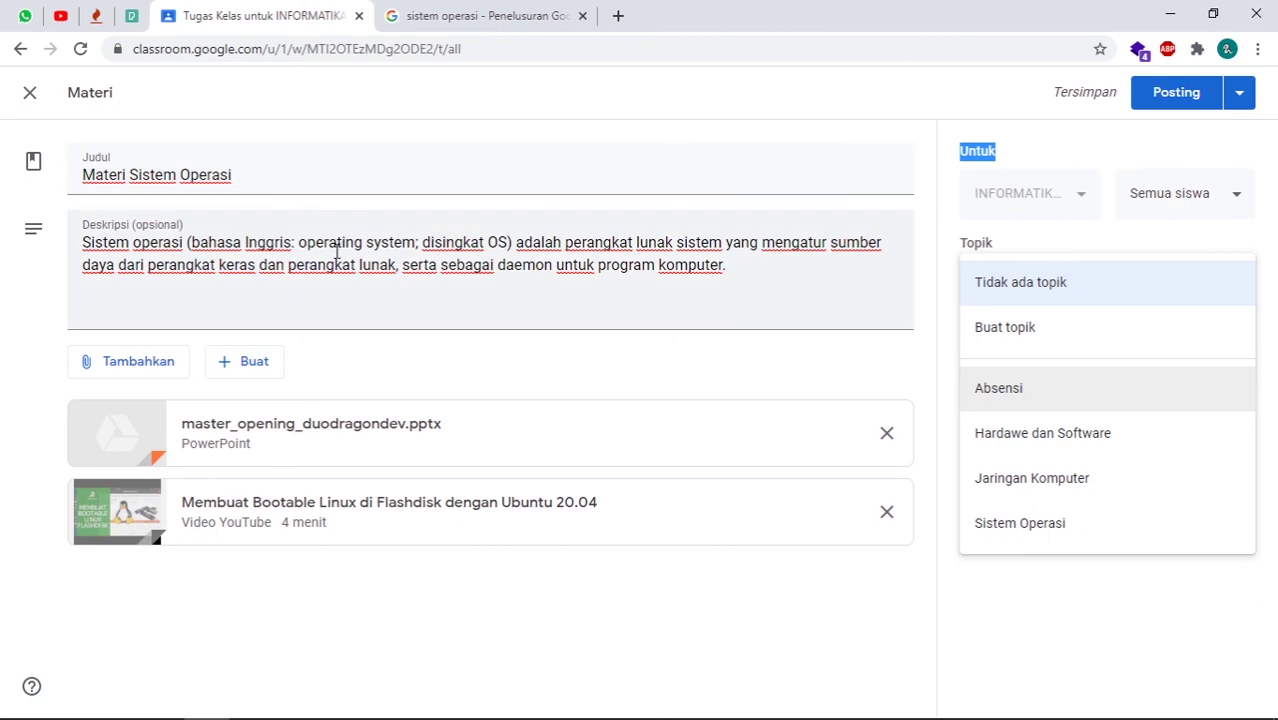
{"action": "left_click", "coordinate": [1000, 528]}
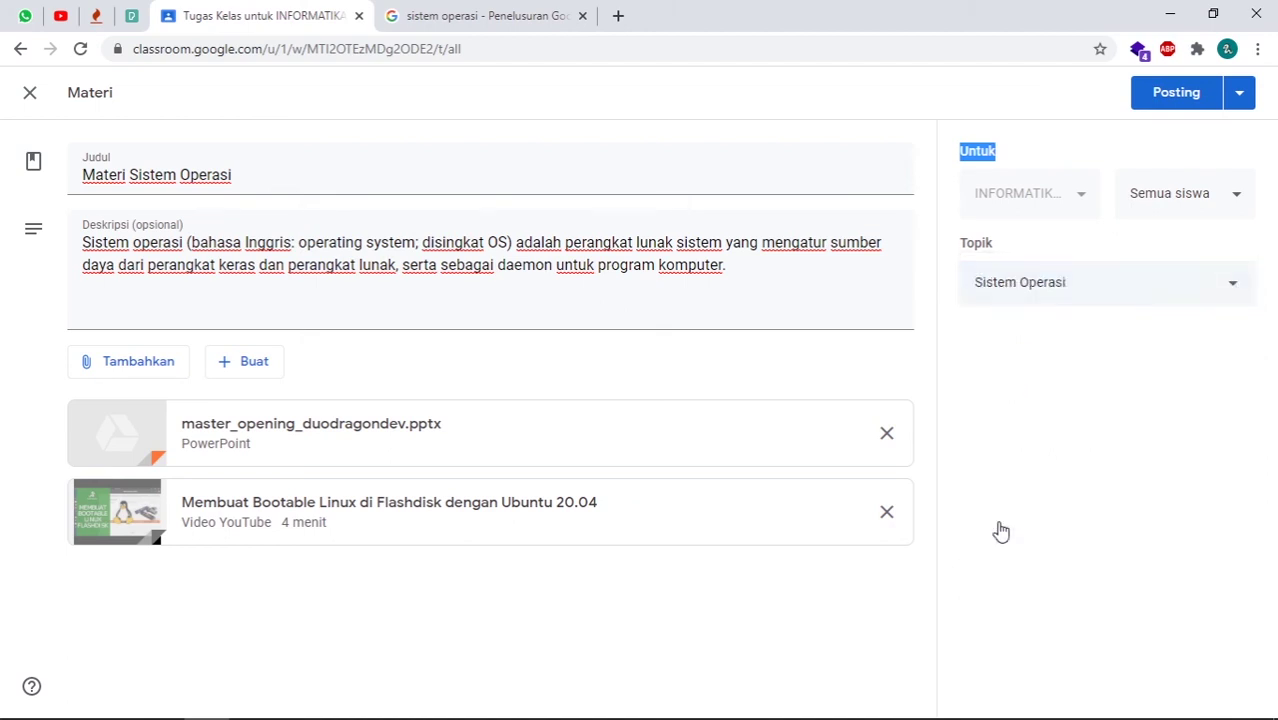
{"action": "left_click", "coordinate": [1060, 380]}
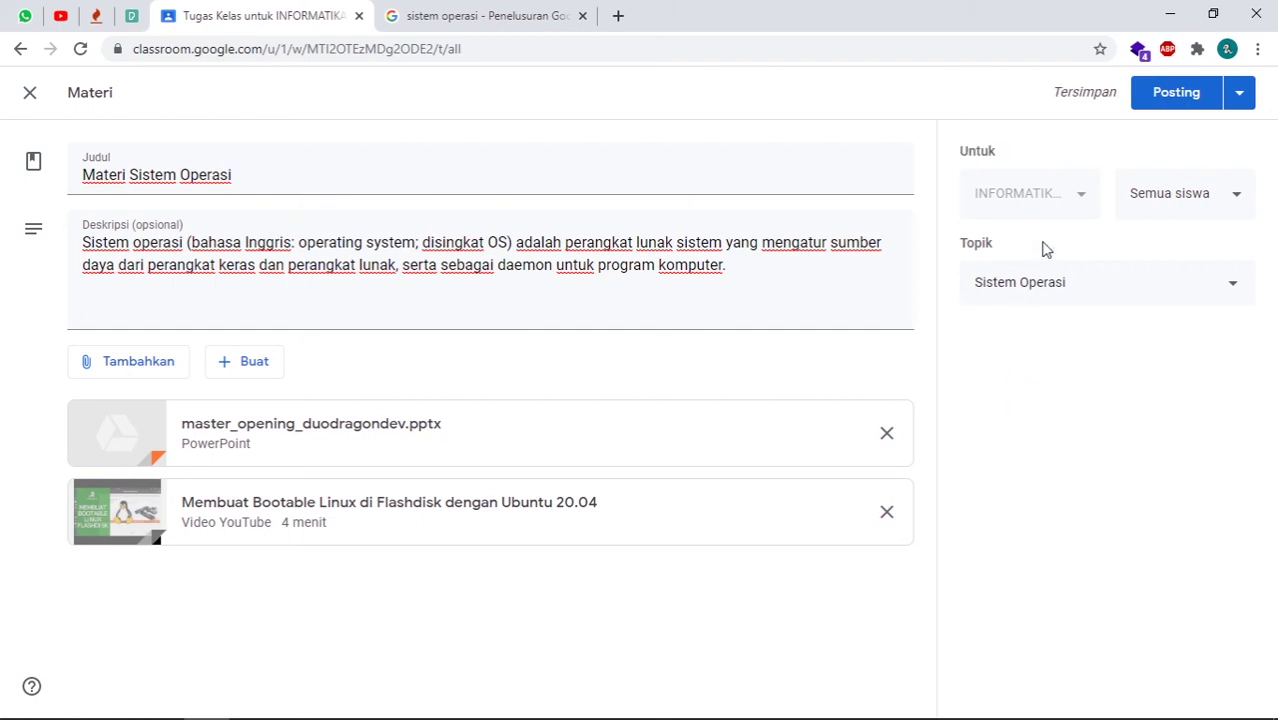
- Look over the publishing options and post the Materi Sistem Operasi material immediately
{"action": "left_click", "coordinate": [1240, 98]}
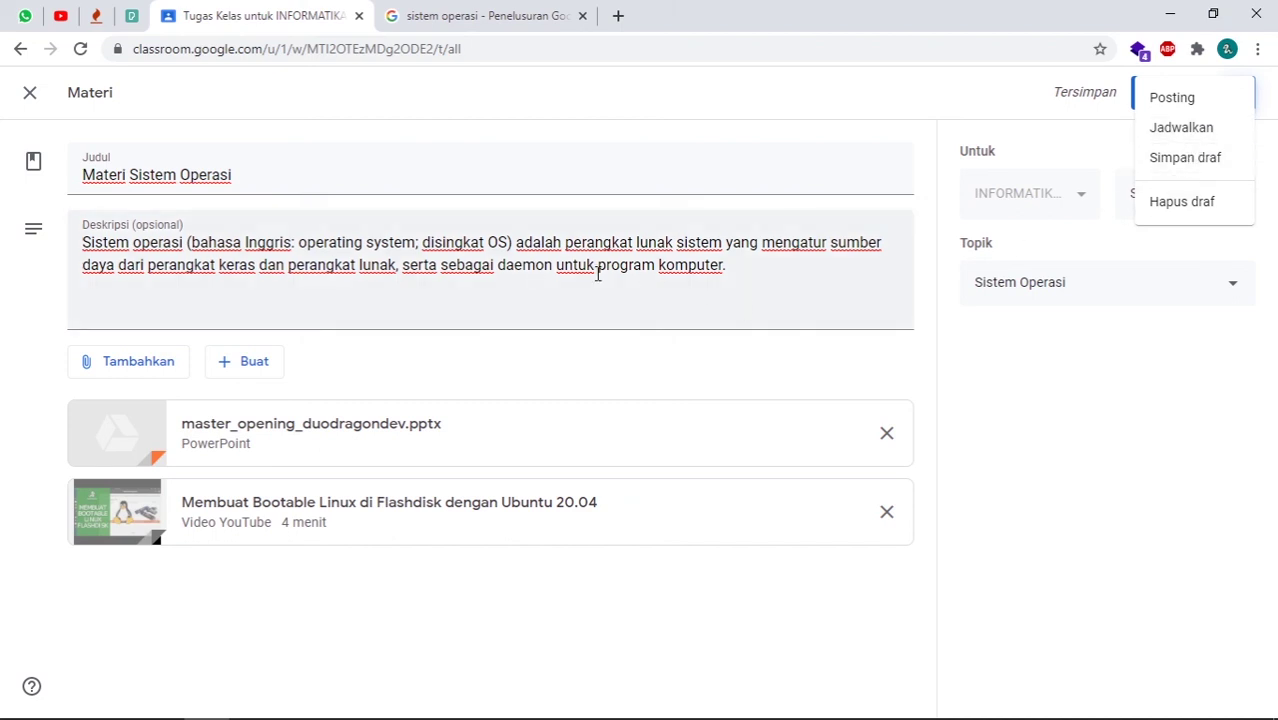
{"action": "left_click", "coordinate": [734, 275]}
{"action": "left_click", "coordinate": [737, 270]}
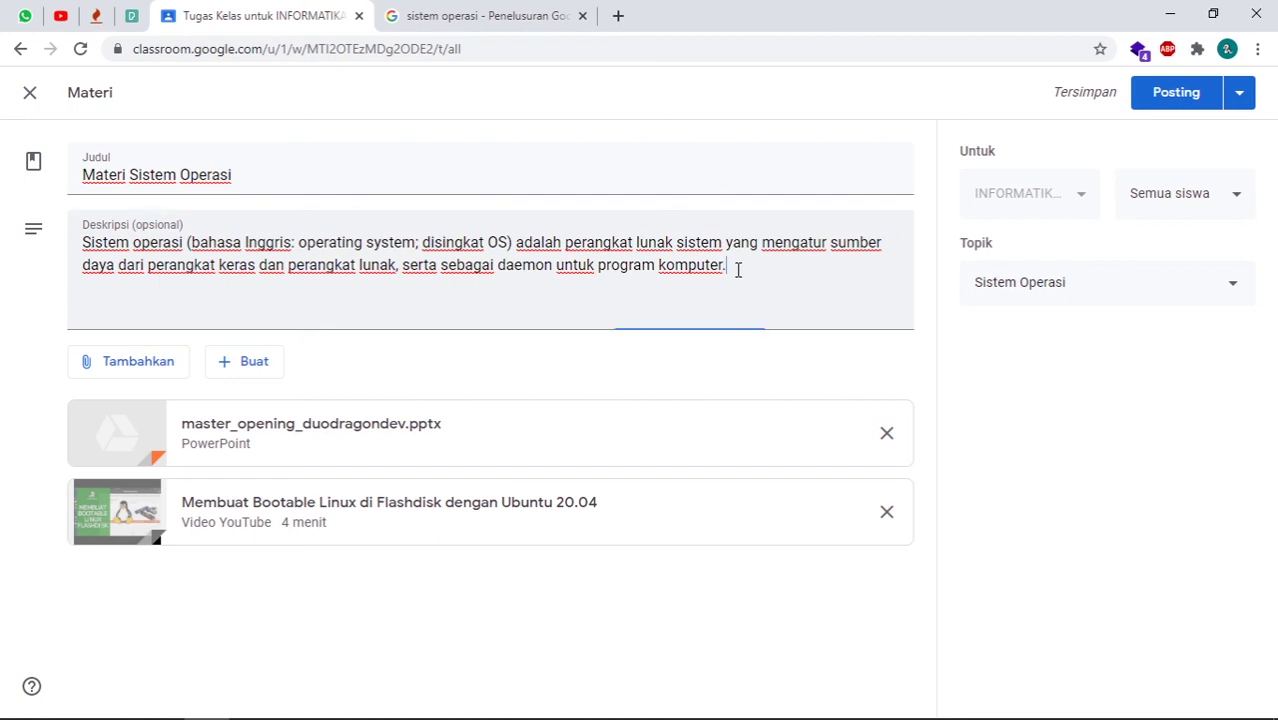
{"action": "left_click", "coordinate": [1237, 100]}
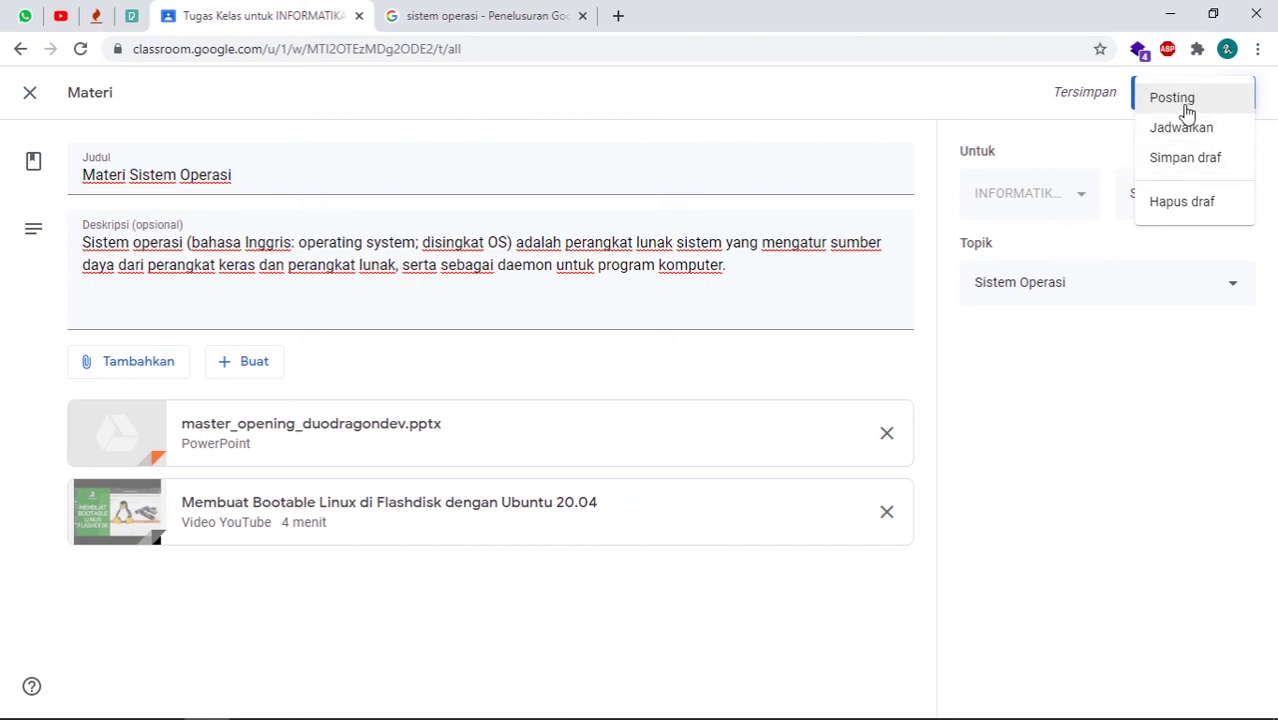
{"action": "left_click", "coordinate": [1185, 104]}
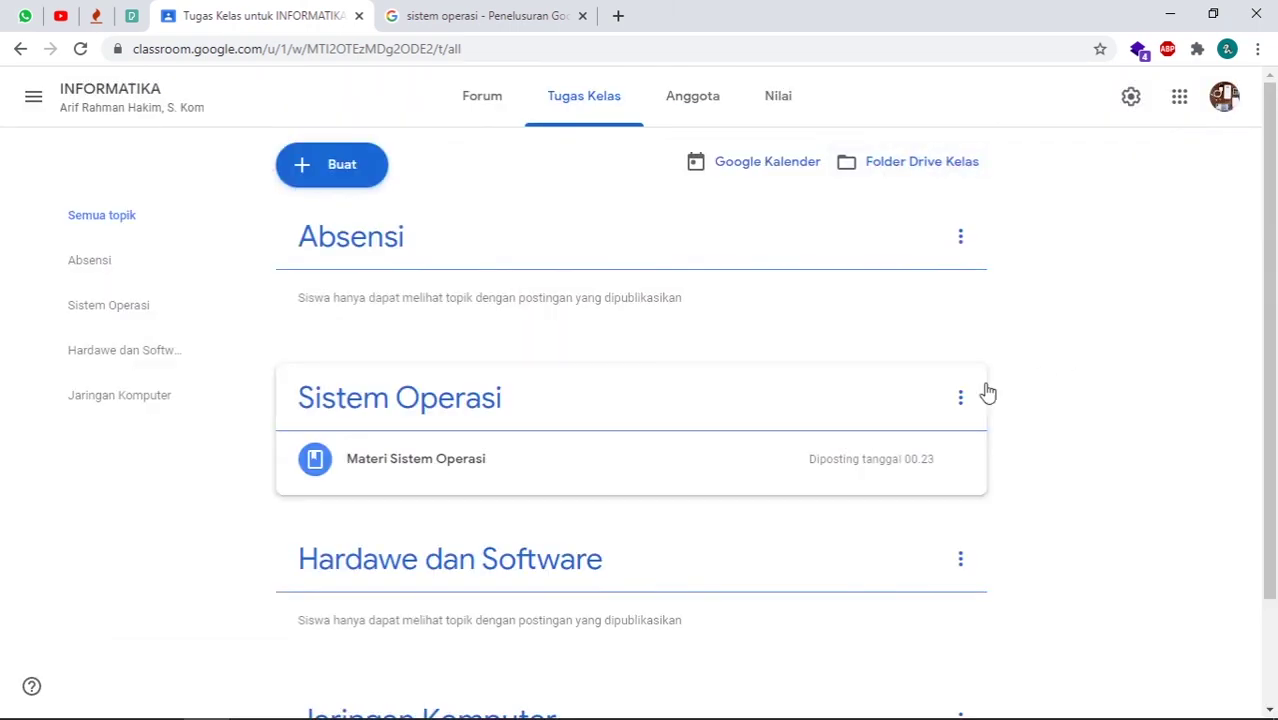
- Open the Sistem Operasi topic and review the posted material's description, attachments and class comment field
{"action": "left_click", "coordinate": [453, 415]}
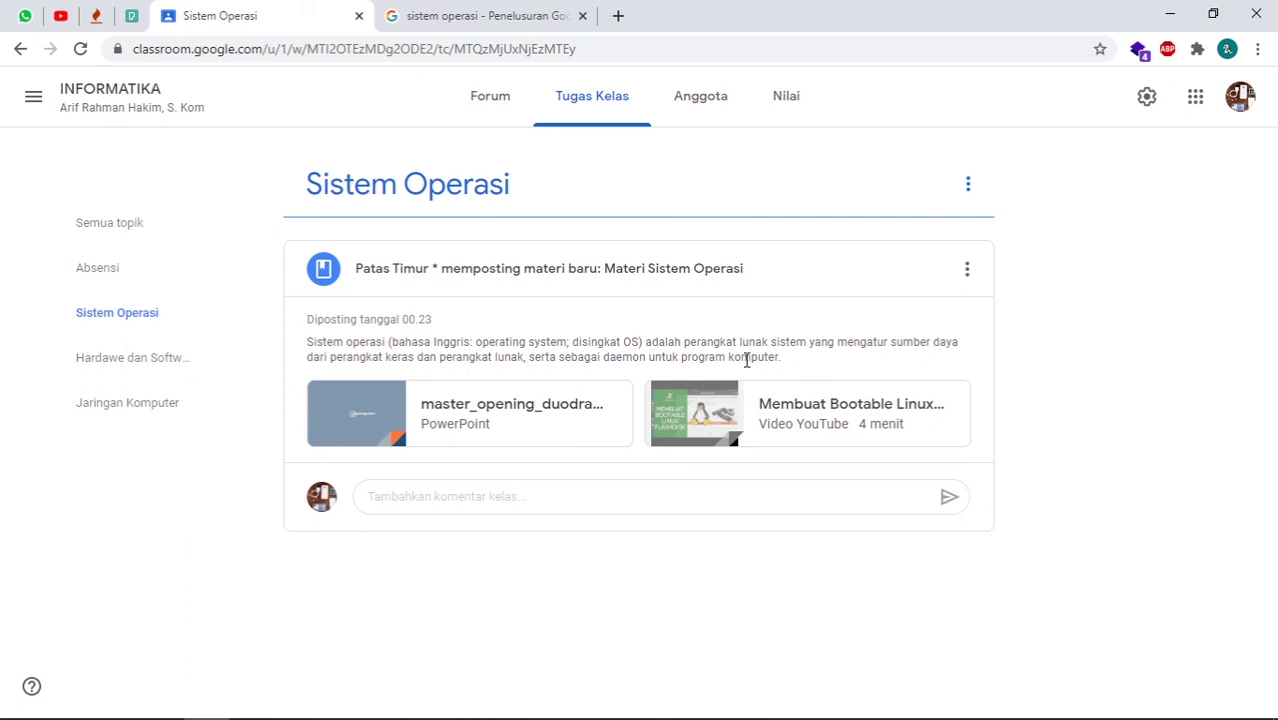
{"action": "left_click", "coordinate": [564, 492]}
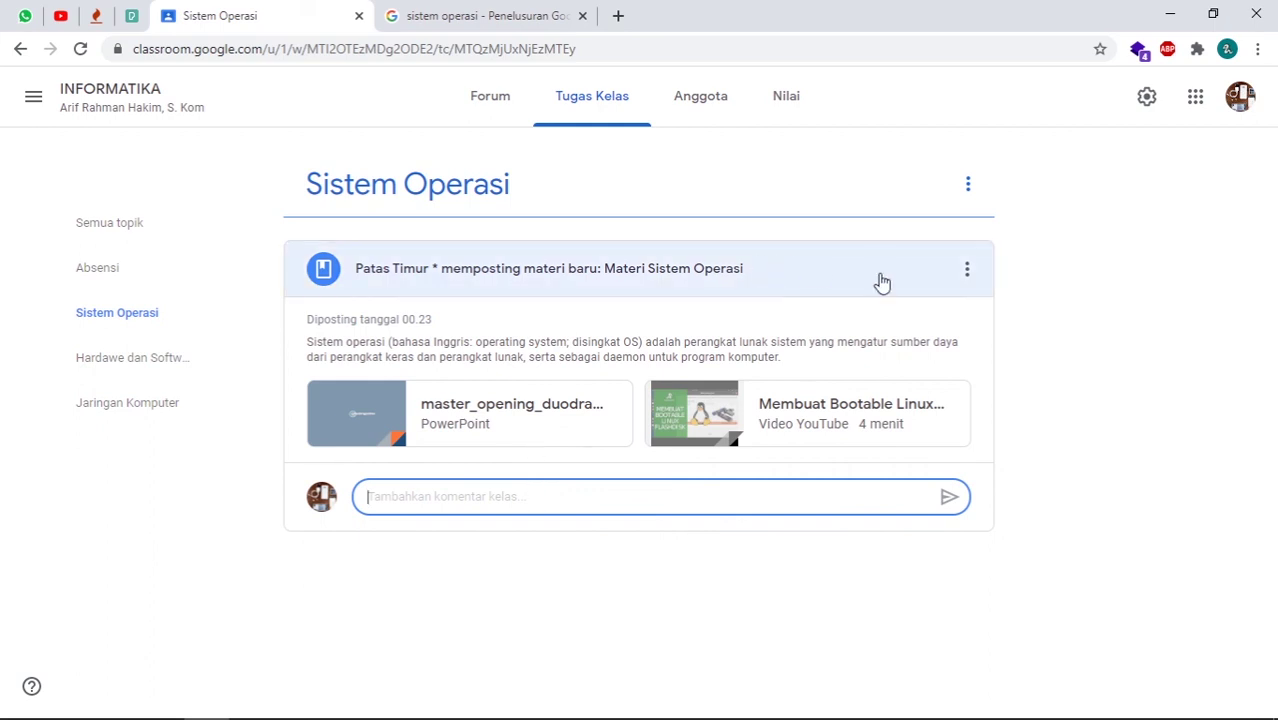
{"action": "left_click", "coordinate": [1020, 288]}
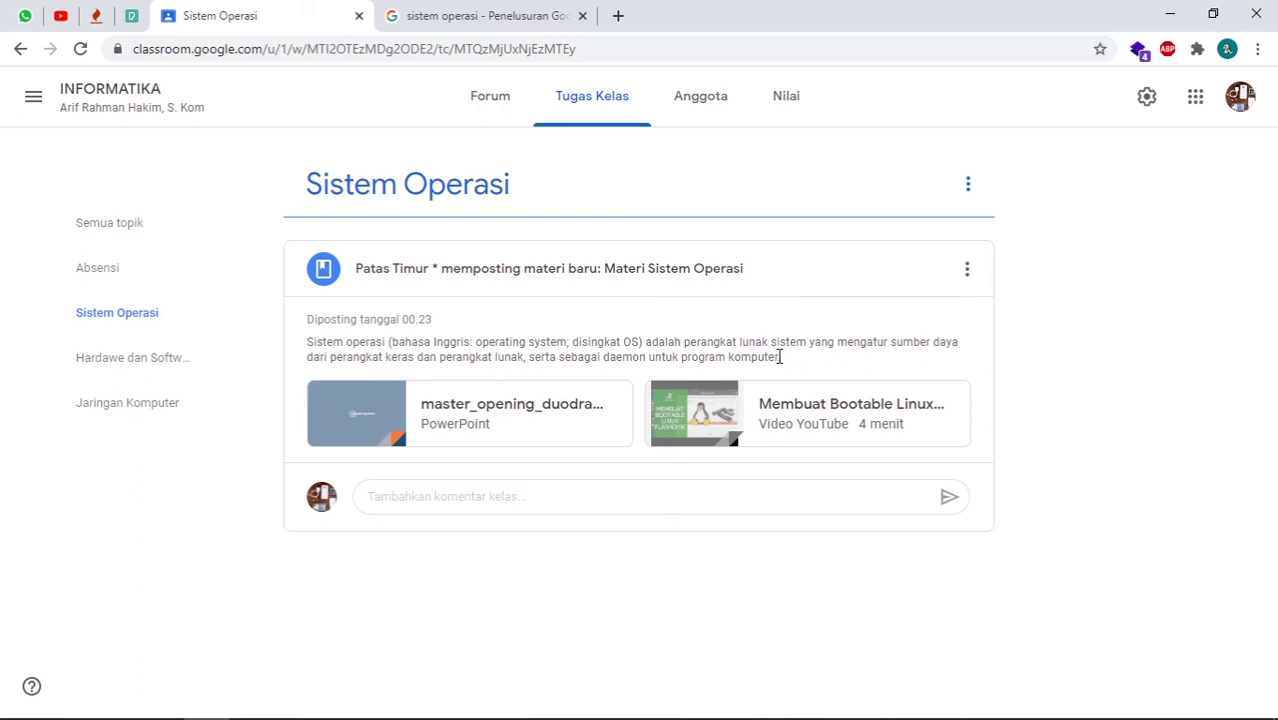
{"action": "left_click_drag", "start_coordinate": [309, 342], "coordinate": [819, 362]}
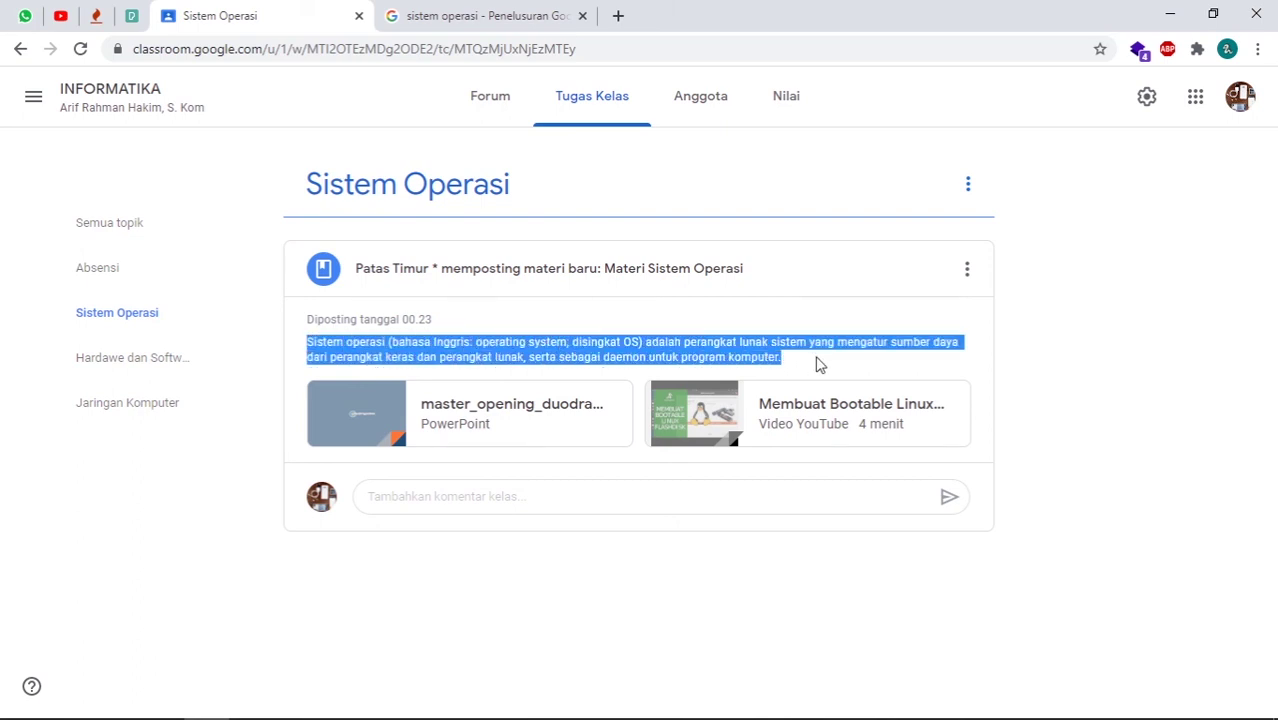
{"action": "left_click", "coordinate": [815, 360]}
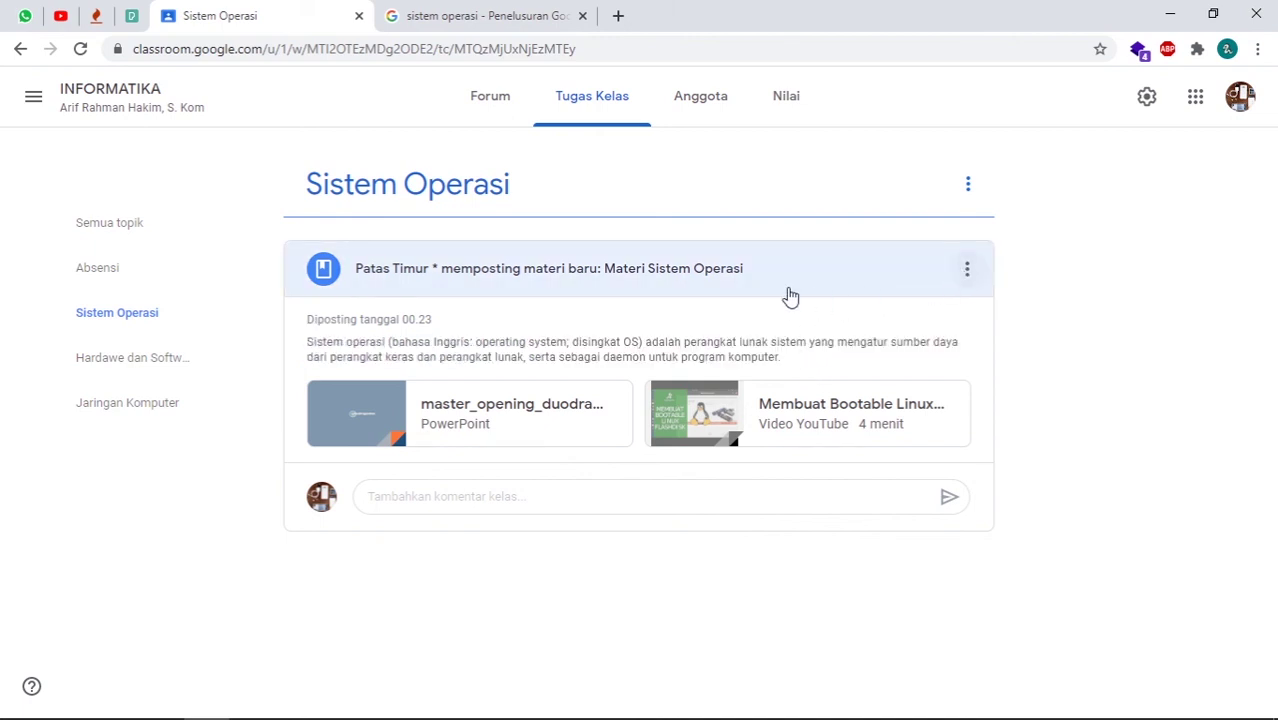
- Open the posted Materi Sistem Operasi material for editing and review its description text
{"action": "left_click", "coordinate": [967, 274]}
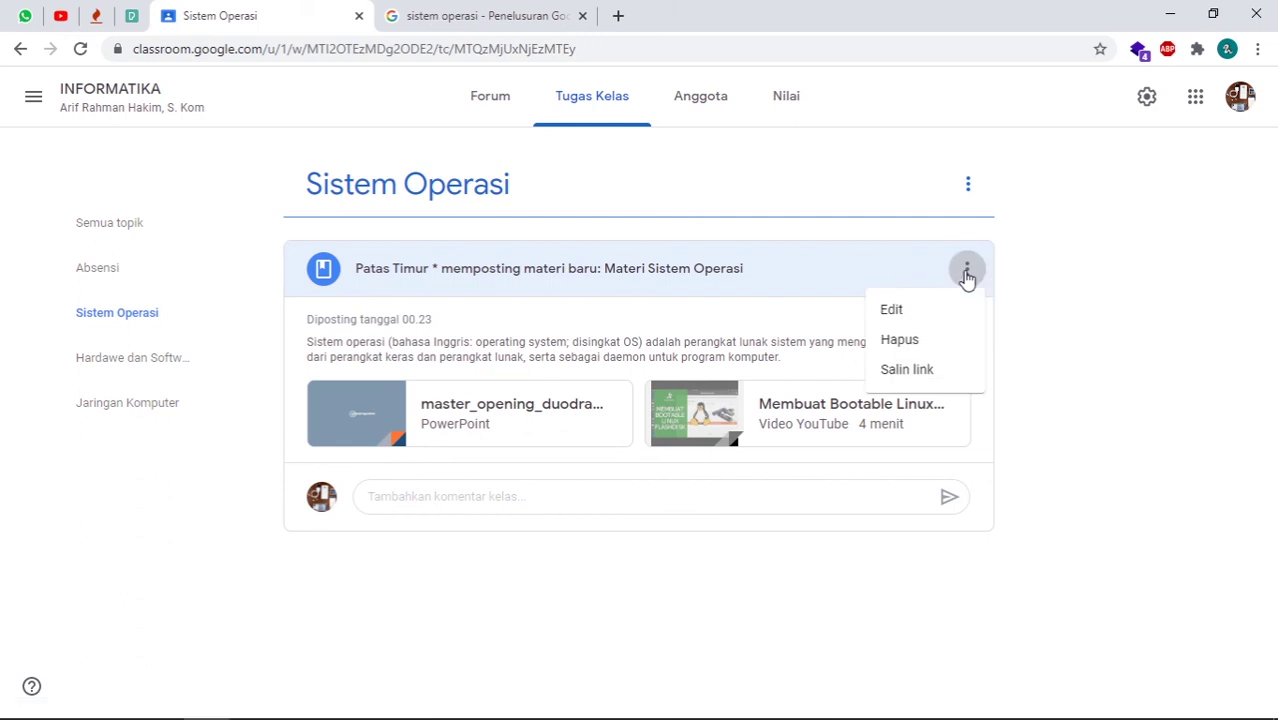
{"action": "left_click", "coordinate": [923, 318]}
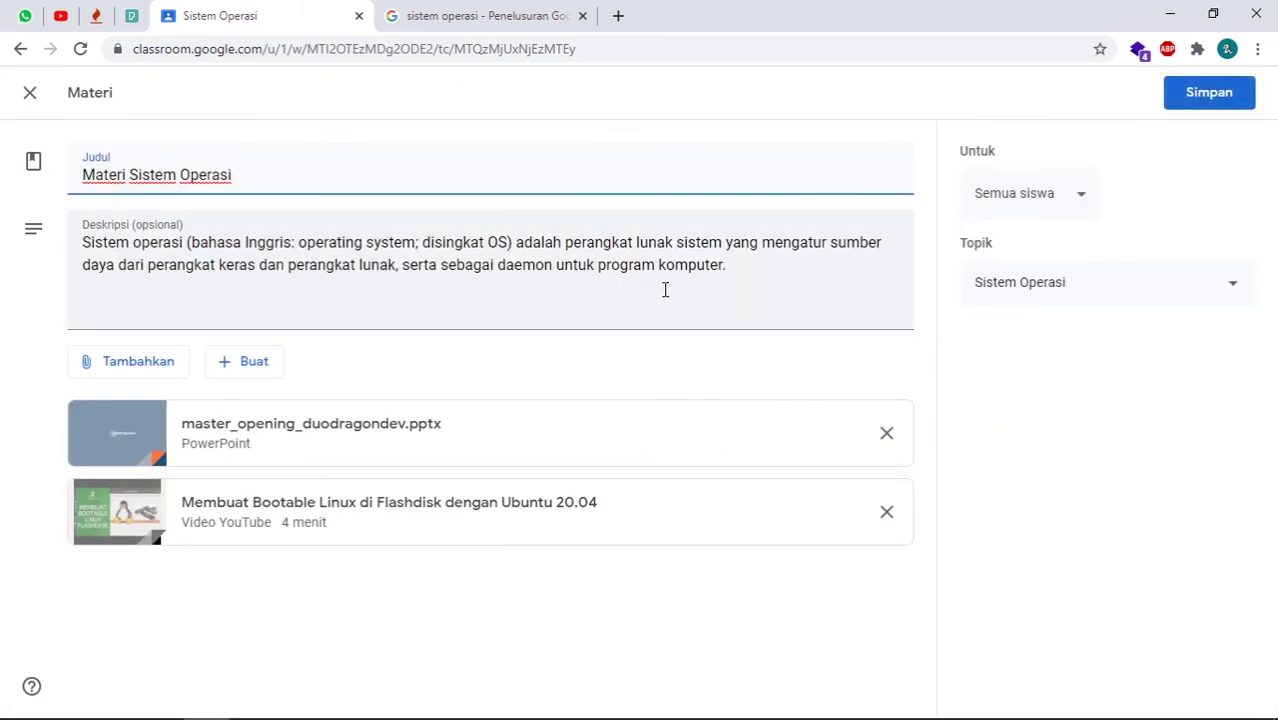
{"action": "left_click", "coordinate": [761, 272]}
{"action": "left_click_drag", "start_coordinate": [758, 281], "coordinate": [80, 244]}
{"action": "left_click", "coordinate": [695, 281]}
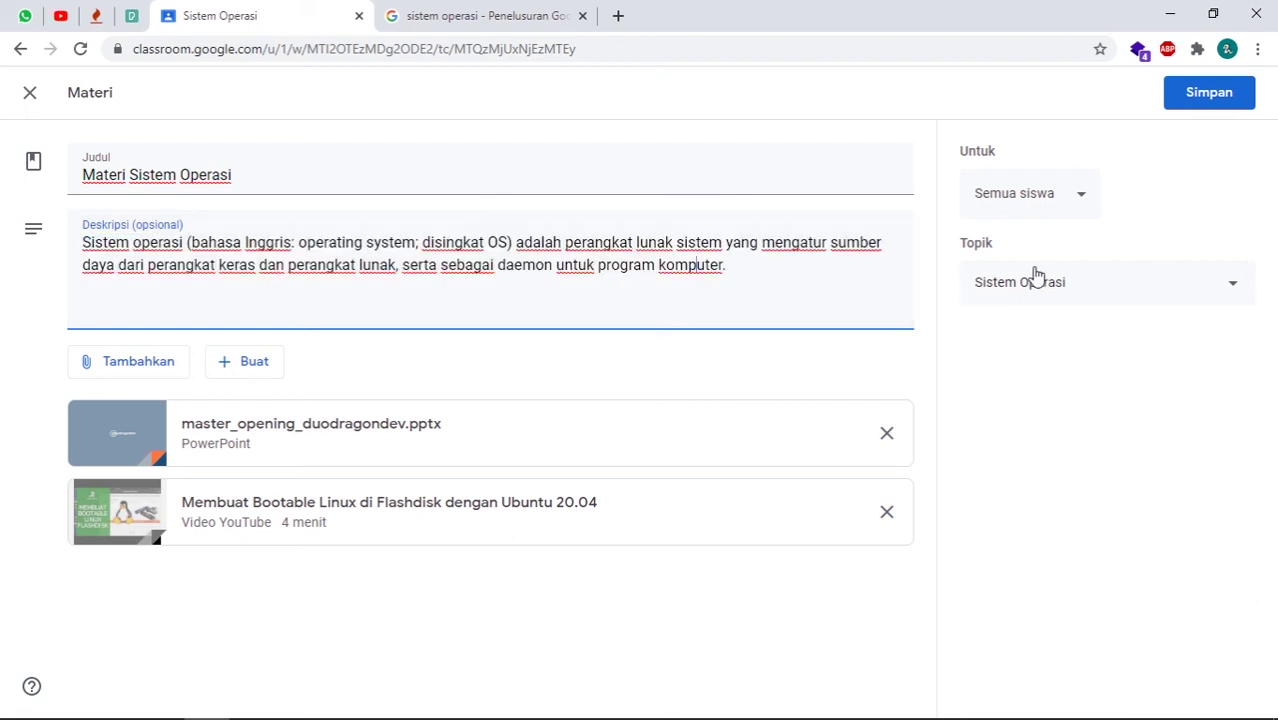
- Check the material's topic and audience choices, keeping Sistem Operasi and Semua siswa, and save the material
{"action": "left_click", "coordinate": [1055, 288]}
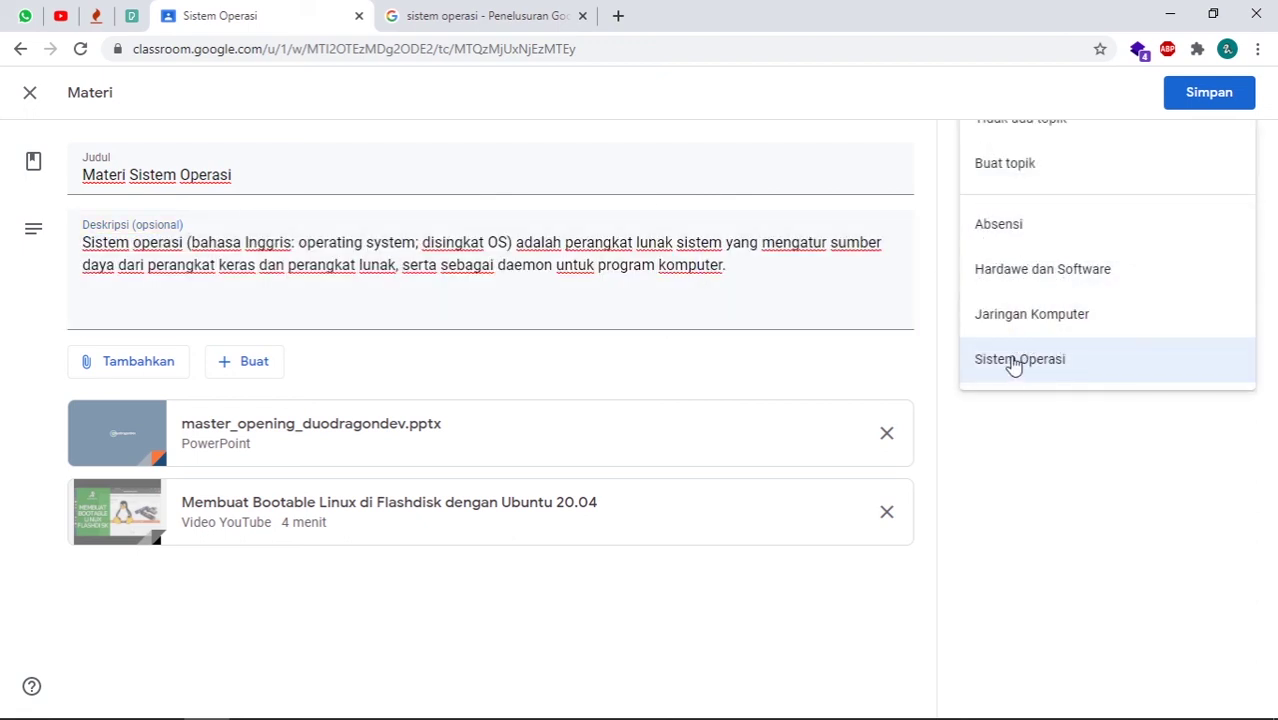
{"action": "left_click", "coordinate": [1018, 442]}
{"action": "left_click", "coordinate": [1066, 200]}
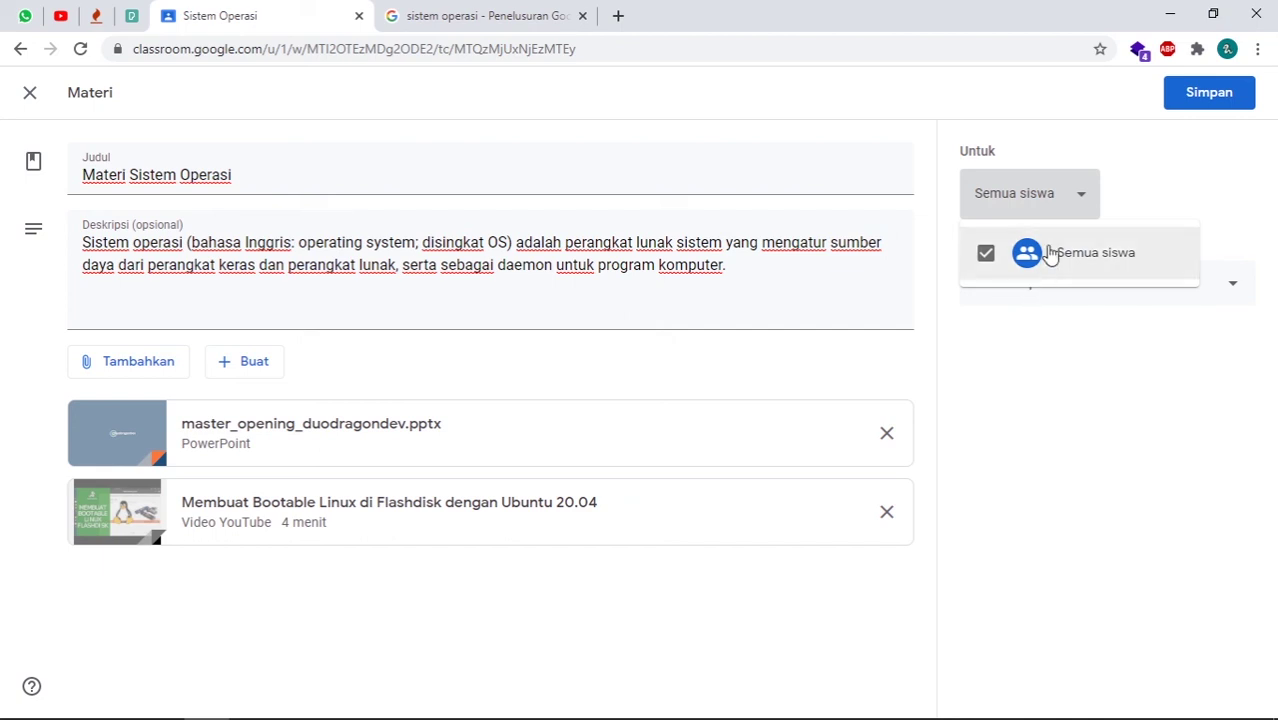
{"action": "left_click", "coordinate": [1097, 199]}
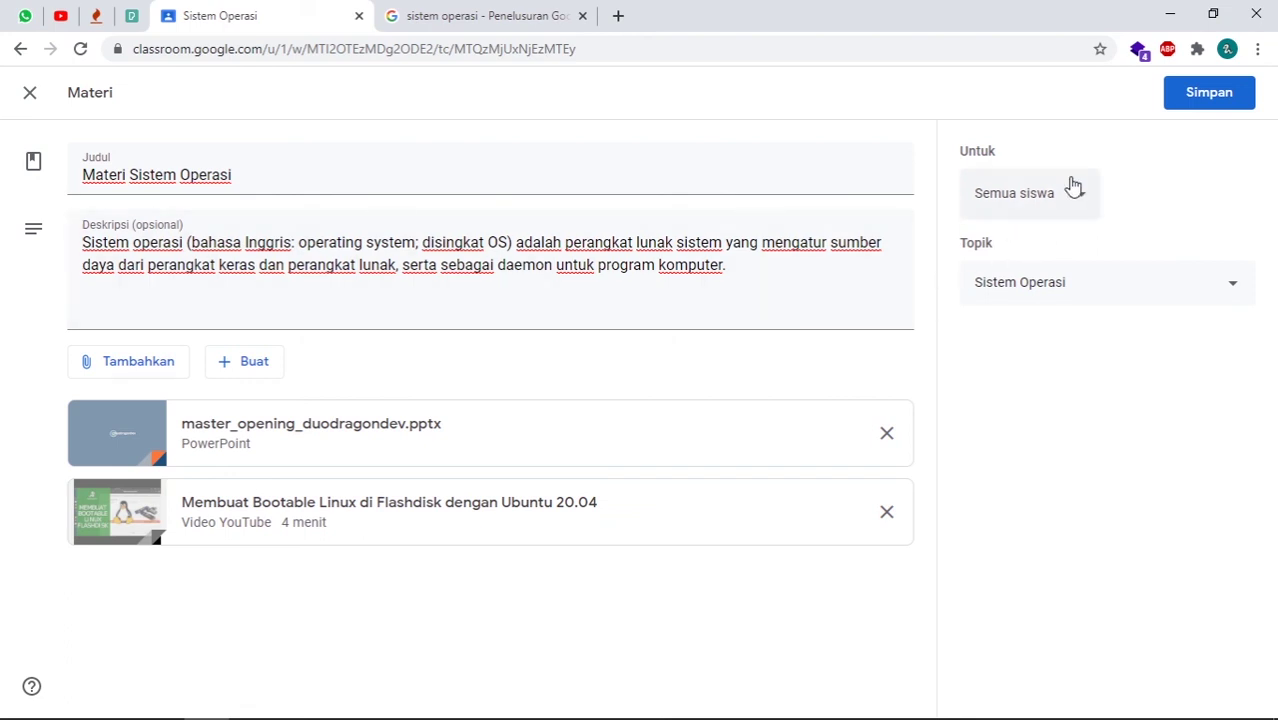
{"action": "left_click", "coordinate": [759, 264]}
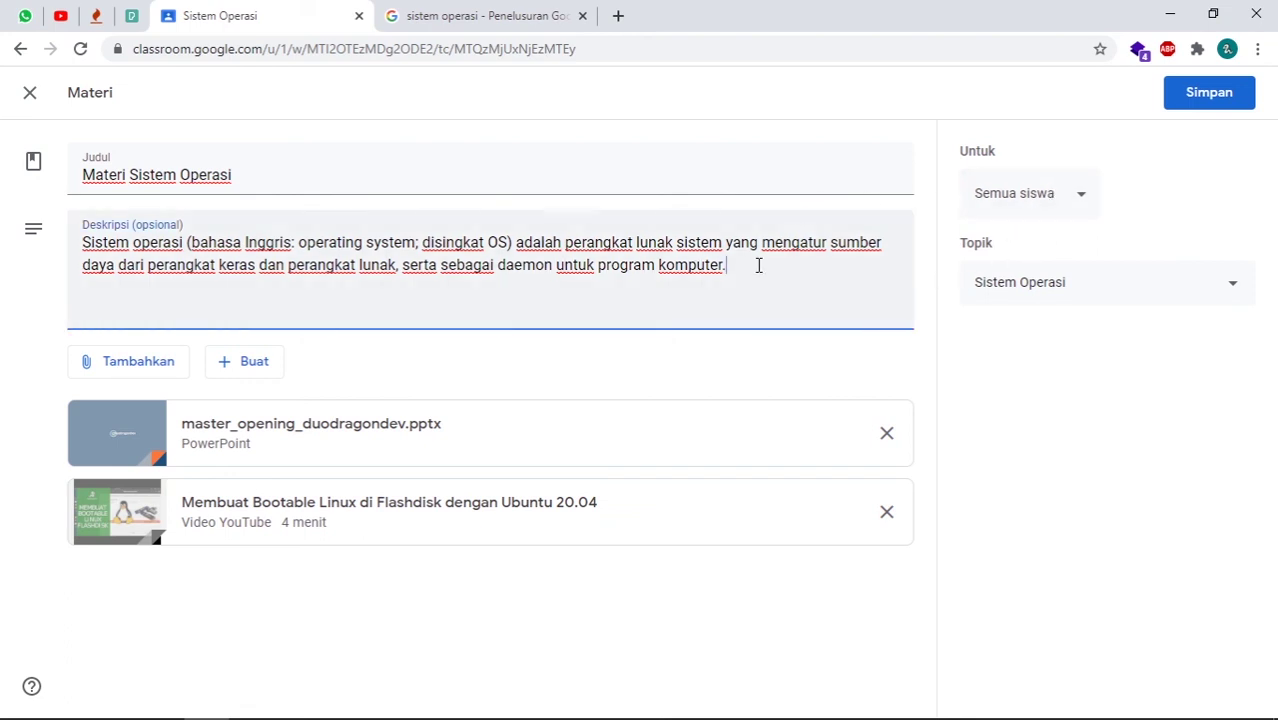
{"action": "left_click", "coordinate": [1176, 100]}
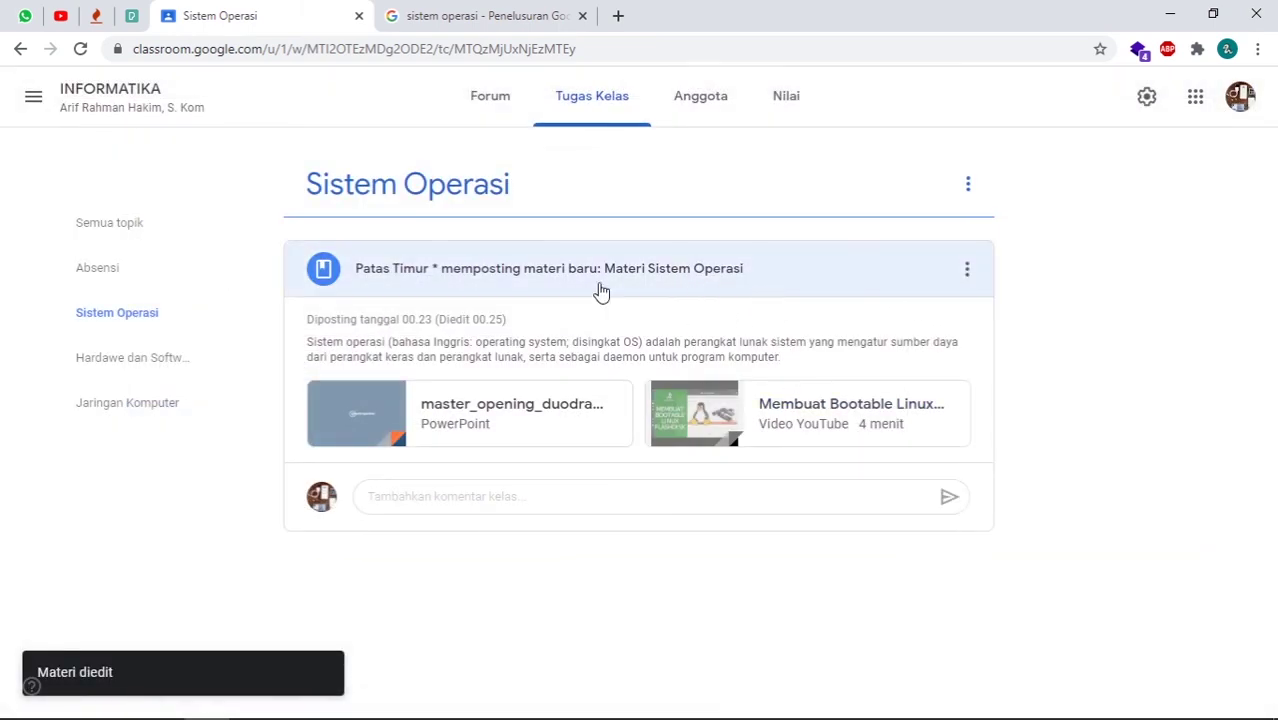
- Check the material's post in the class Forum, dismissing the display tip, and return to the class's Tugas Kelas page
{"action": "left_click", "coordinate": [503, 110]}
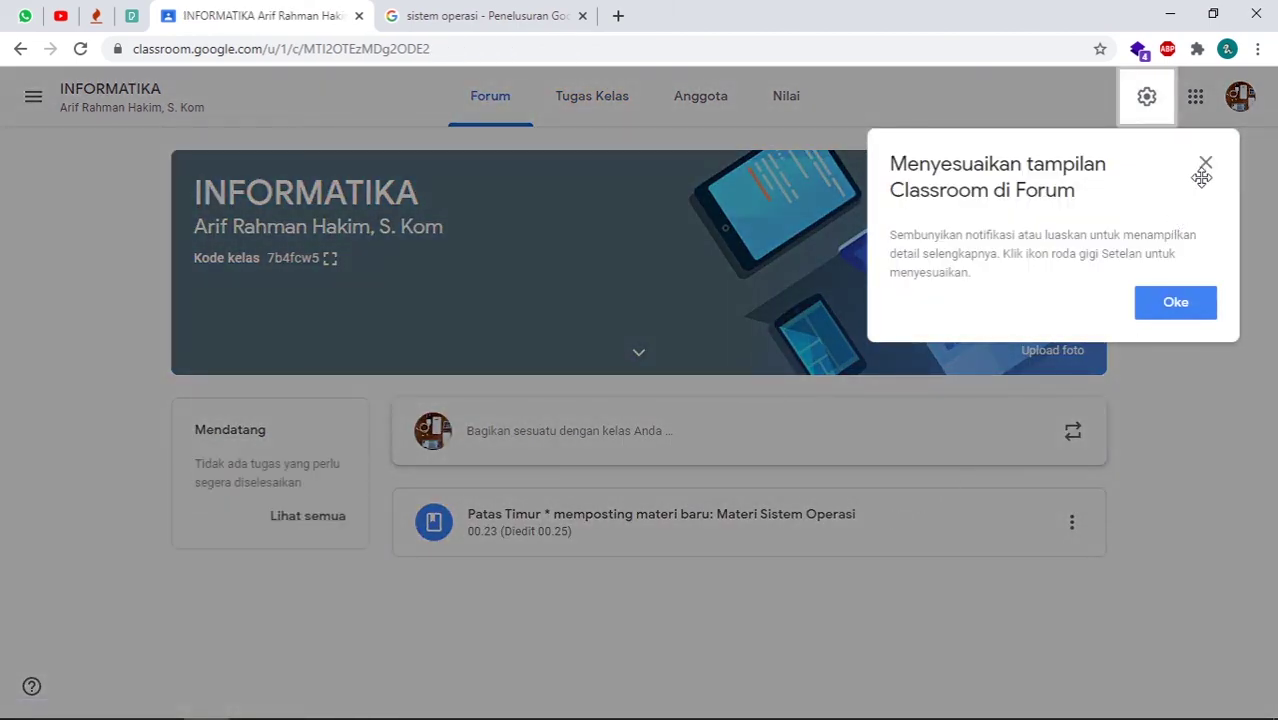
{"action": "left_click", "coordinate": [1205, 172]}
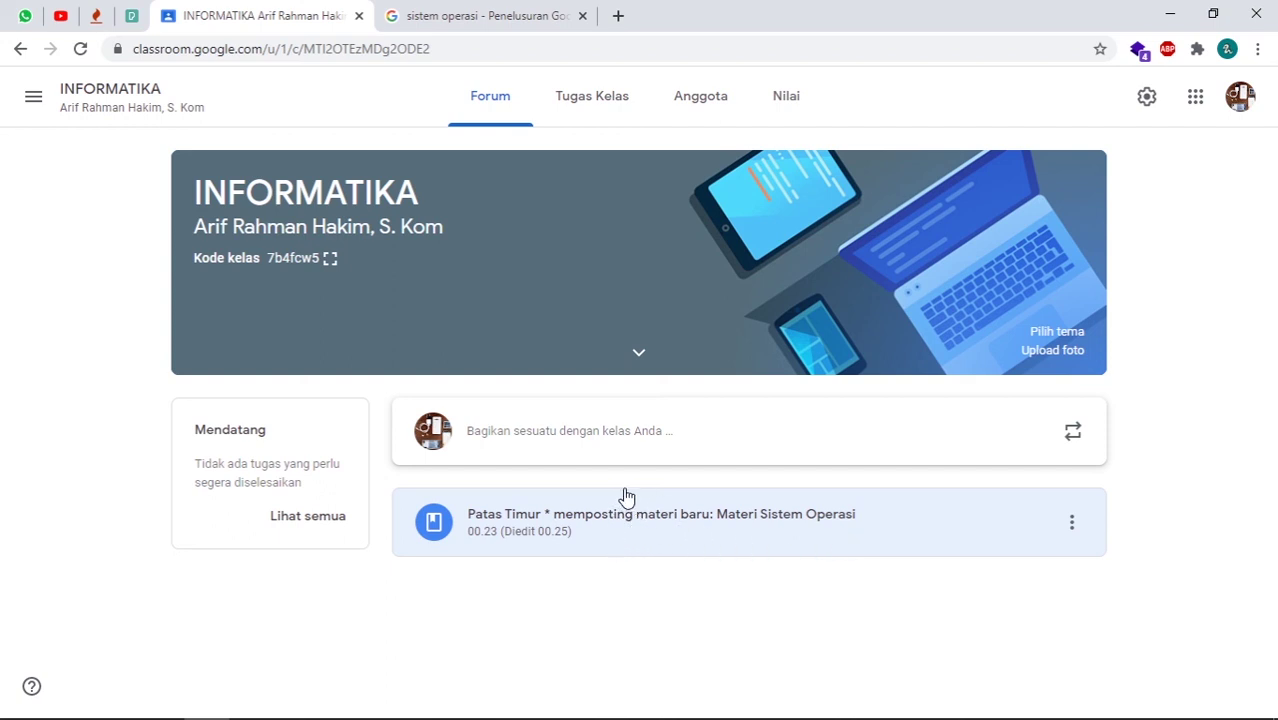
{"action": "left_click", "coordinate": [590, 113]}
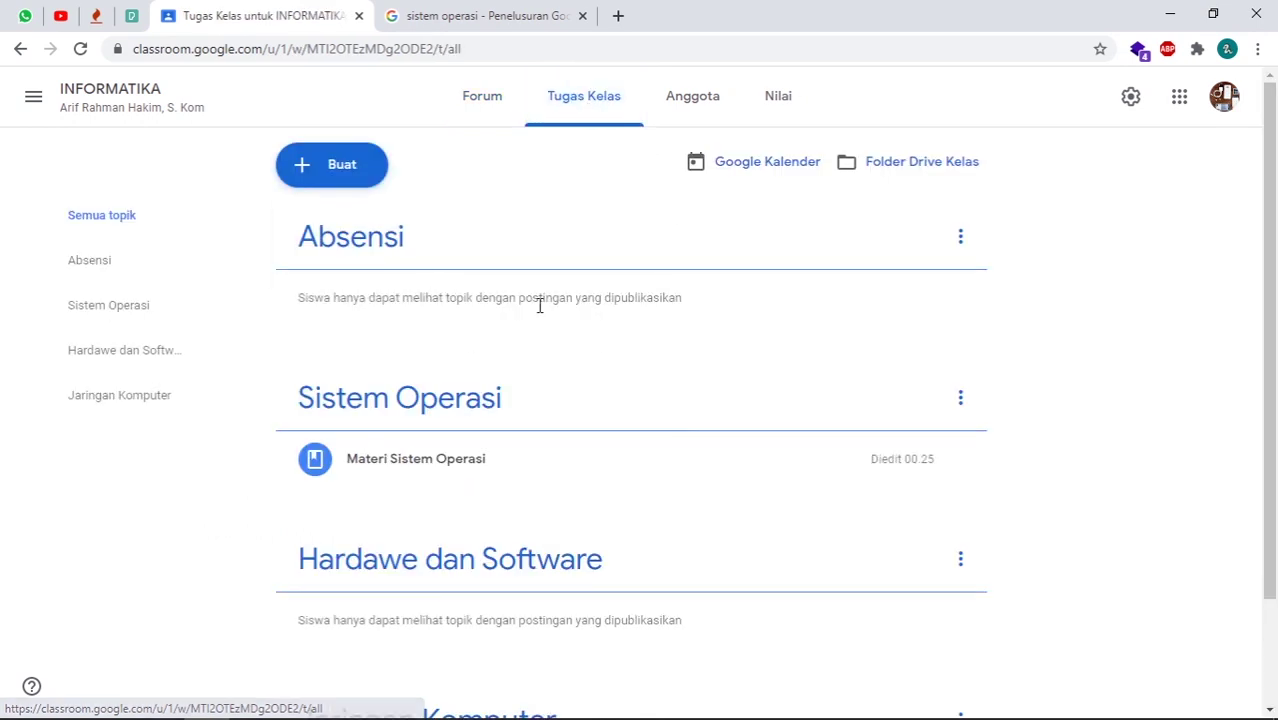